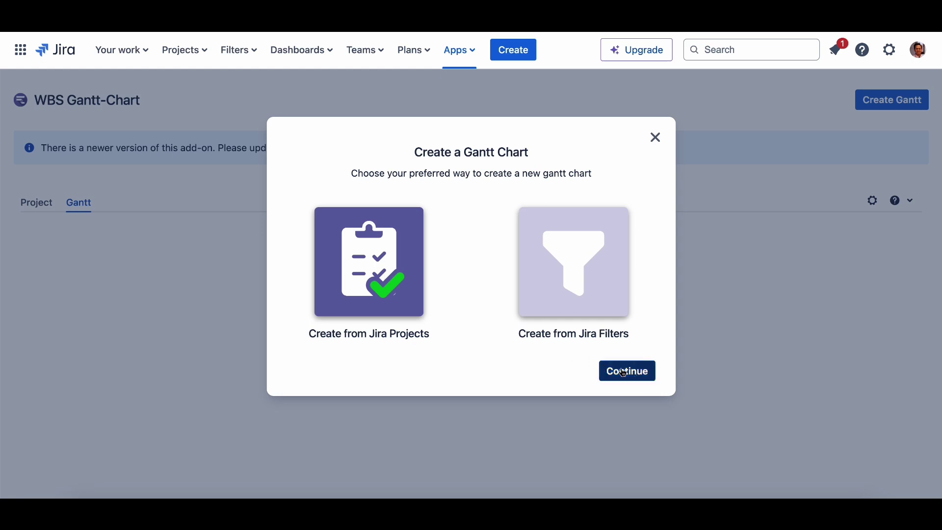
left_click(569, 205)
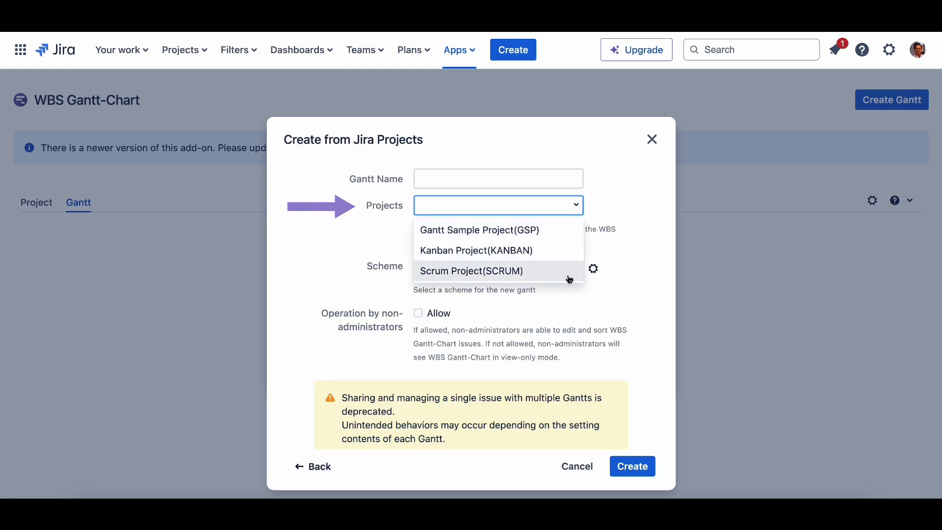
left_click(636, 238)
left_click(313, 466)
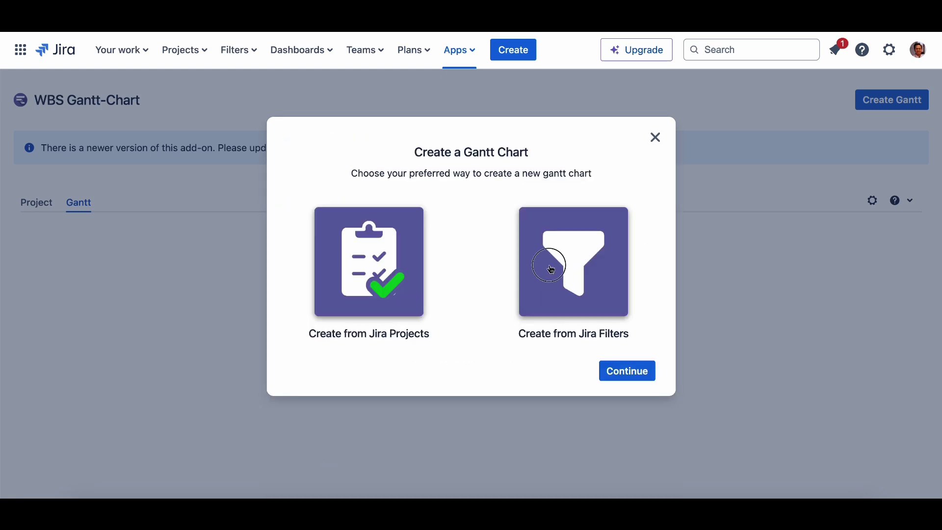
Step: Start a new Gantt chart from Jira filters, using the filter "Filter for GSP board"
left_click(572, 275)
left_click(630, 372)
left_click(577, 209)
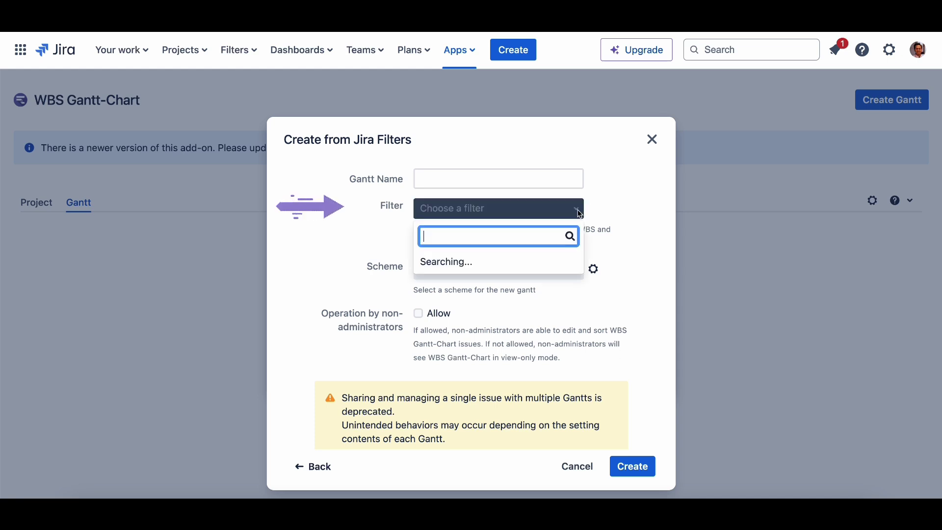
left_click(549, 269)
Step: Name the chart "New Gantt Chart" and create it with the Default Scheme
left_click(511, 179)
type("New Gantt Chart")
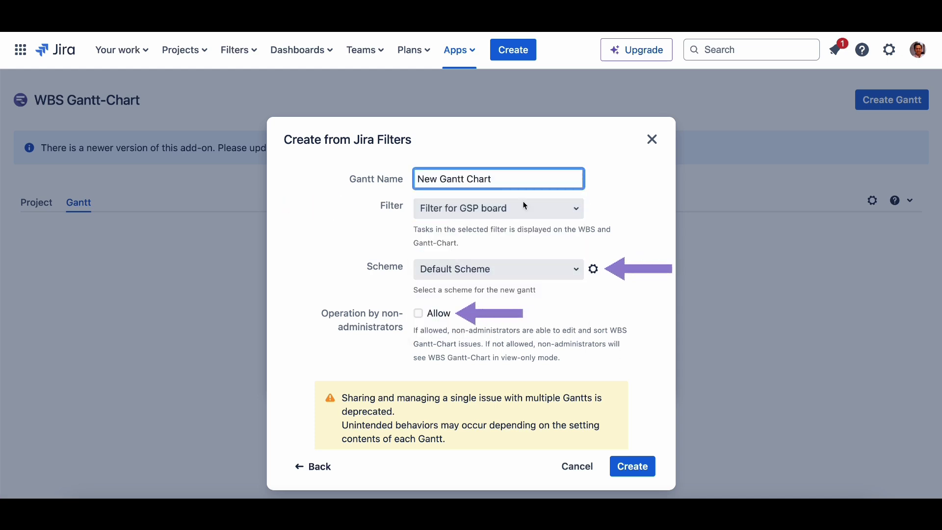
key("Tab")
key("Tab")
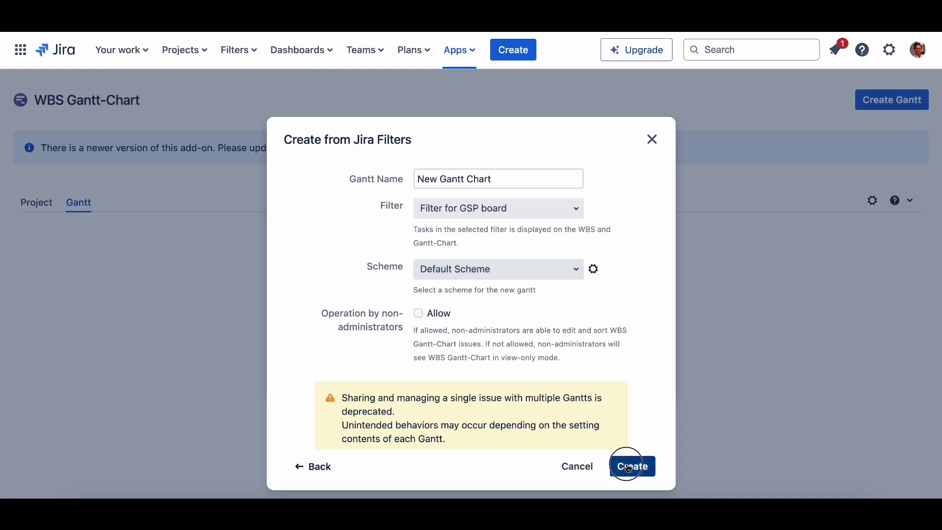
left_click(629, 467)
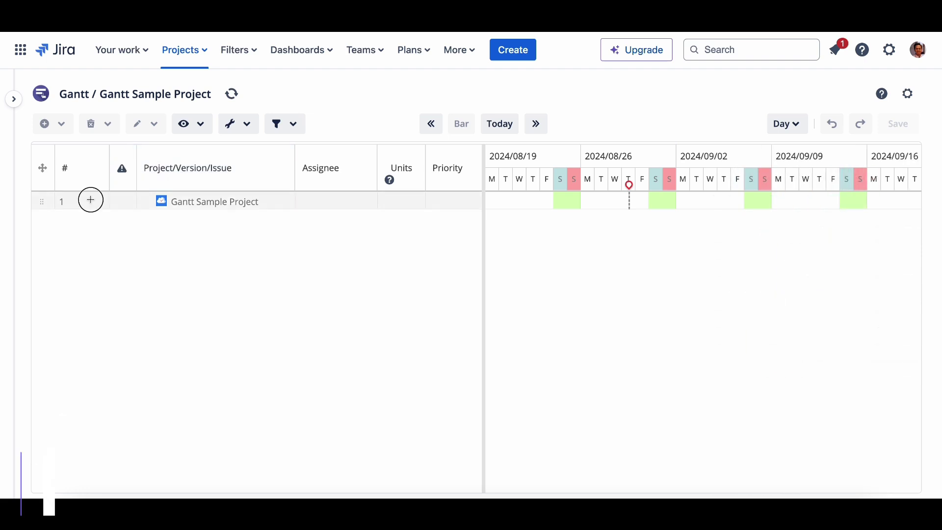
left_click(90, 199)
left_click(47, 123)
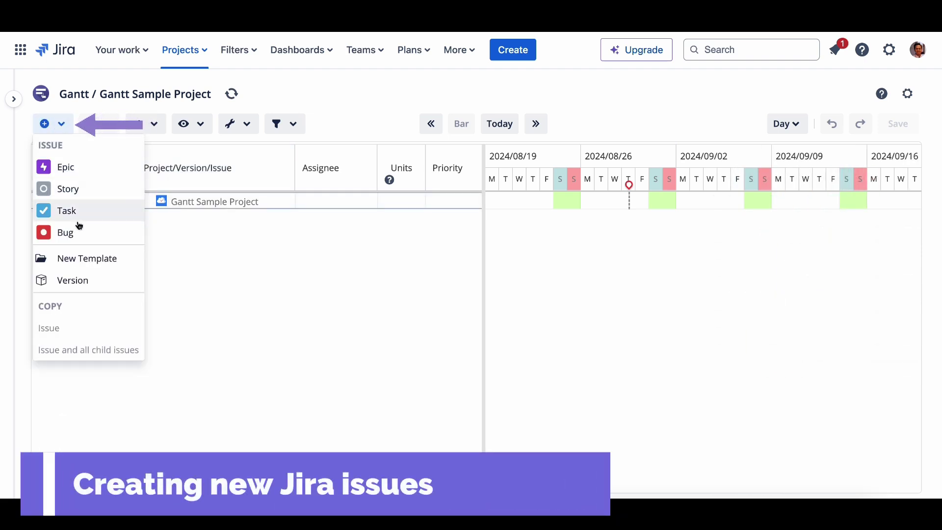
left_click(238, 123)
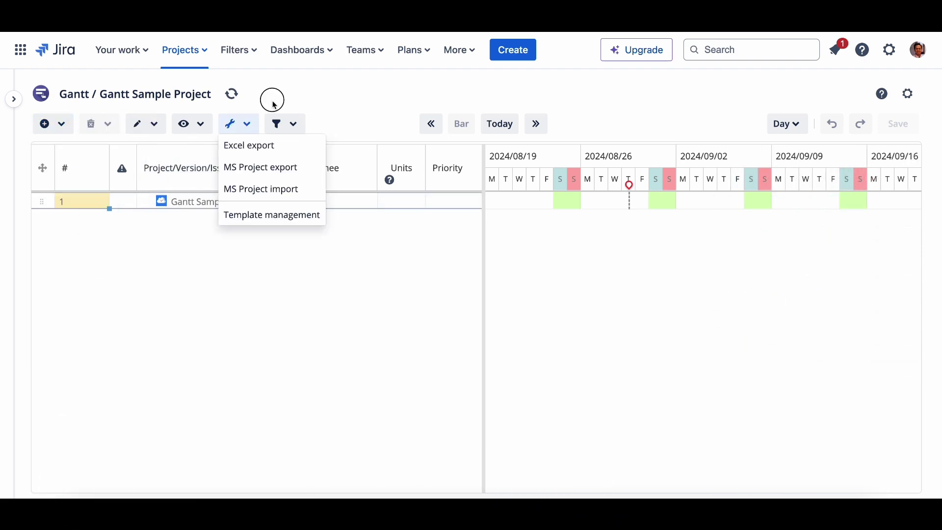
left_click(274, 105)
Step: Add a version under Gantt Sample Project and name it "Version 1.0"
right_click(83, 208)
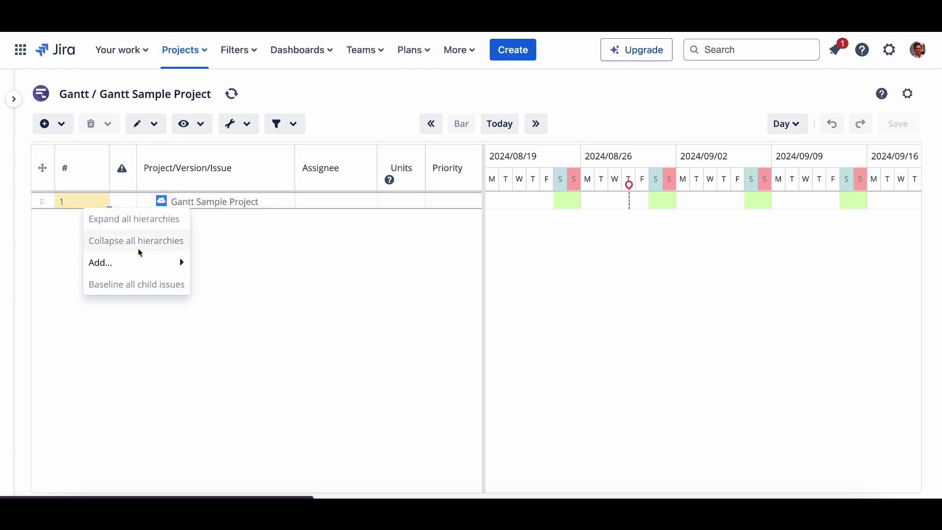
mouse_move(154, 263)
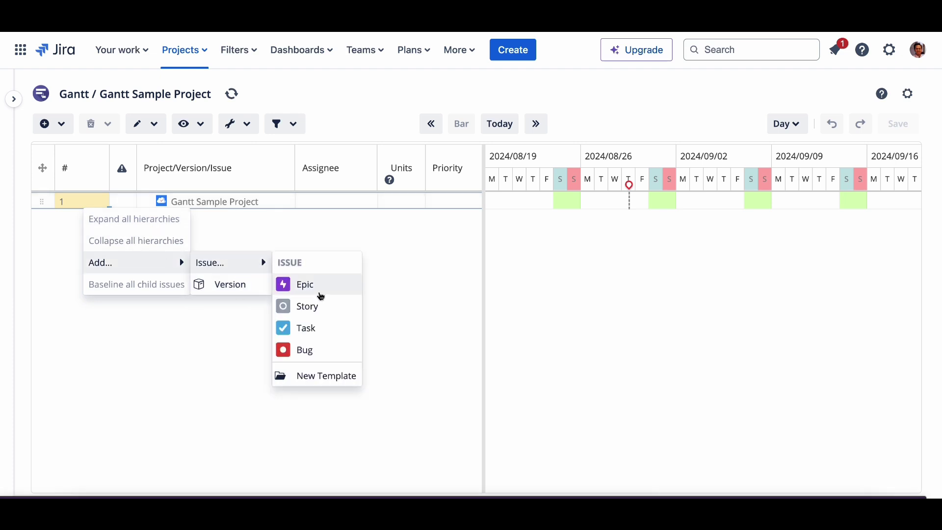
left_click(239, 288)
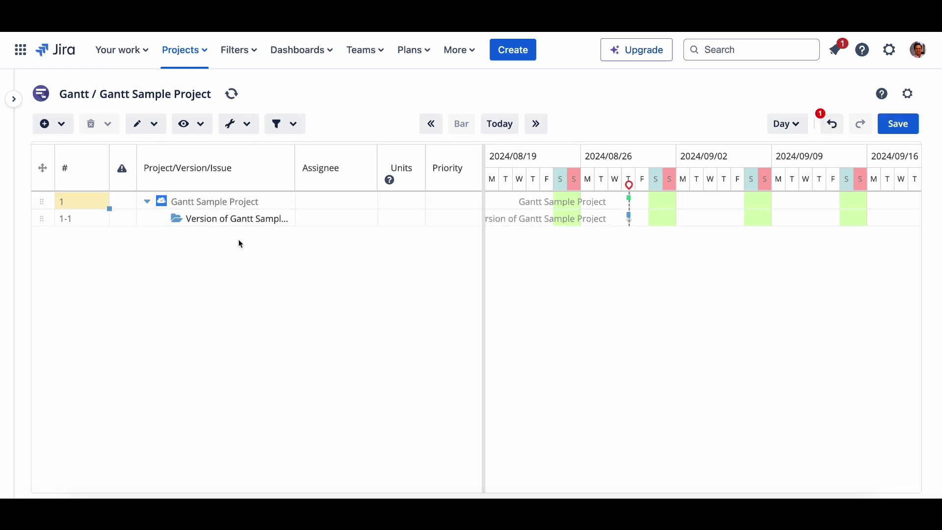
type("Version 1.0")
key("Return")
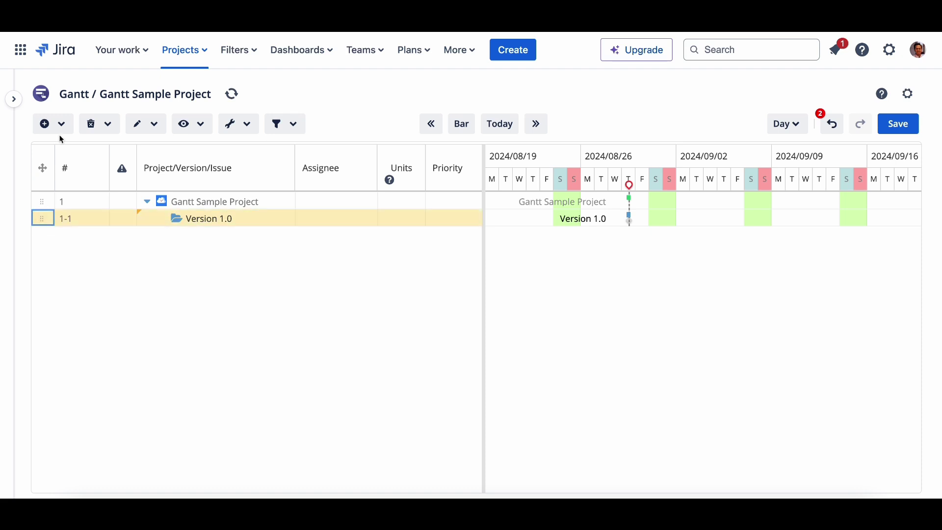
Step: Add an epic named "Epic A" under Version 1.0
left_click(58, 127)
left_click(66, 164)
type("Epic A")
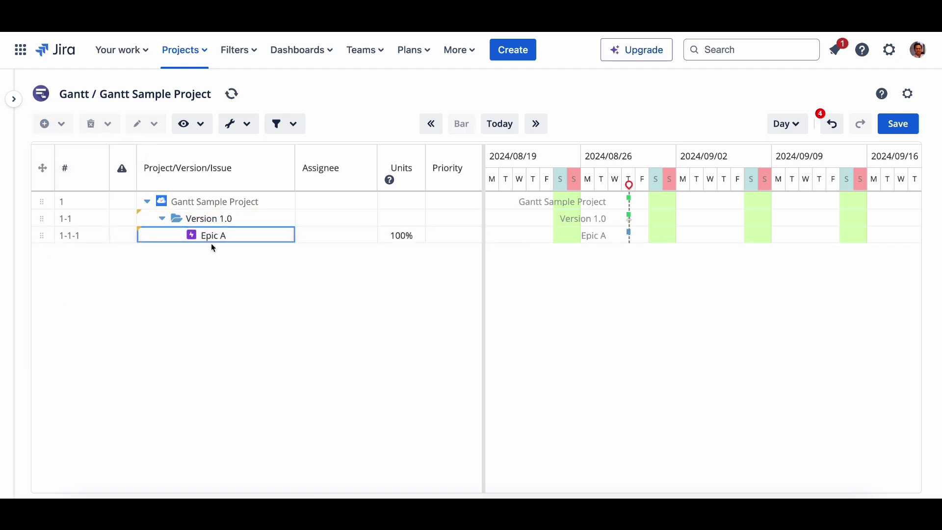
key("Return")
Step: Add two stories under Epic A, named "Story A" and "Story B"
left_click(58, 123)
left_click(79, 190)
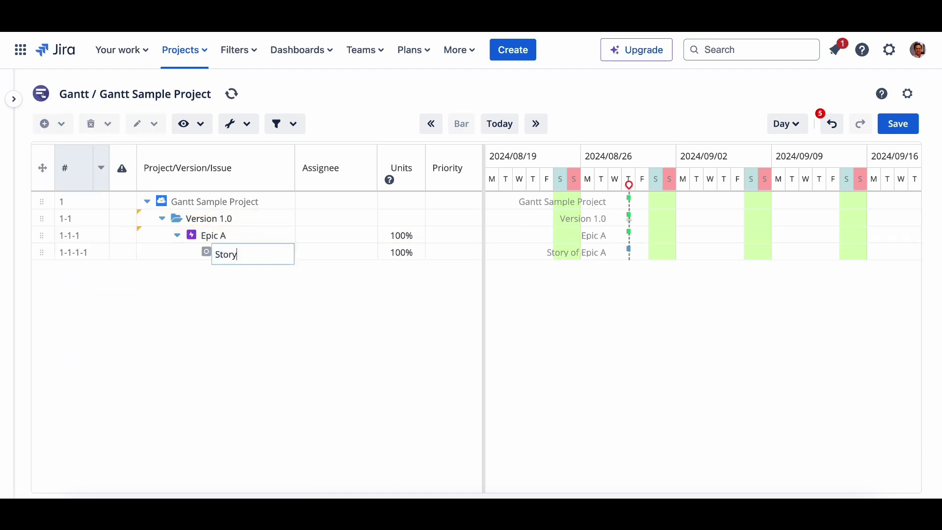
left_click(42, 235)
left_click(58, 124)
left_click(80, 190)
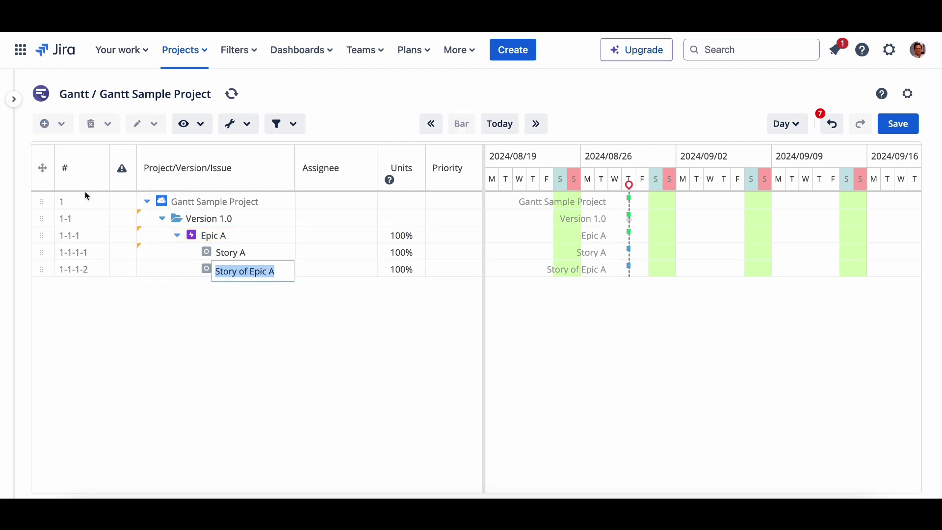
Step: Add a task named "Task A" under Story A
left_click(43, 253)
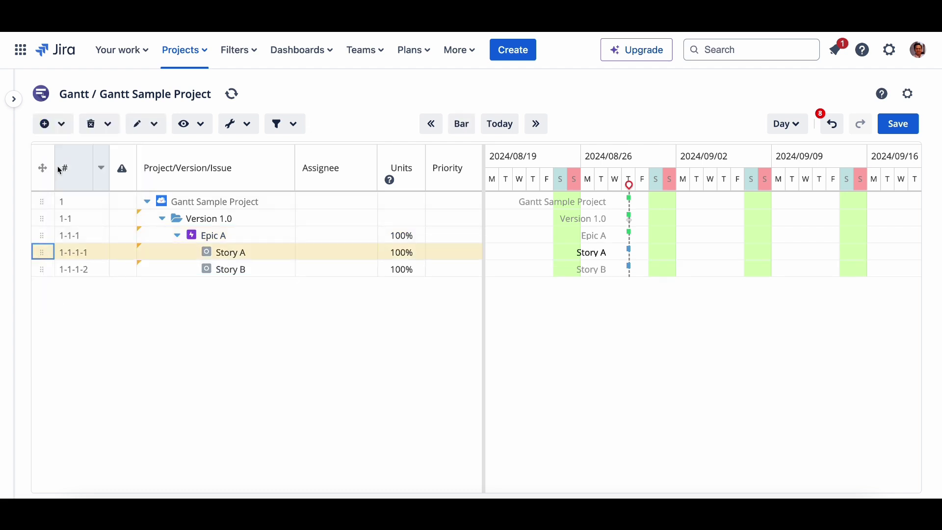
left_click(57, 124)
left_click(89, 211)
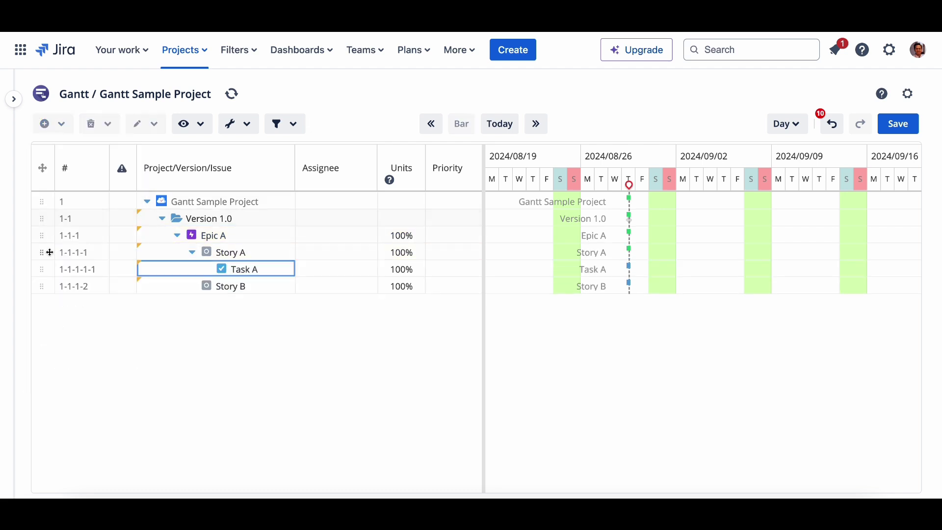
Step: Add a sub-task named "Sub-task B" under Story B
left_click(42, 286)
left_click(58, 124)
left_click(79, 232)
type("Sub-task")
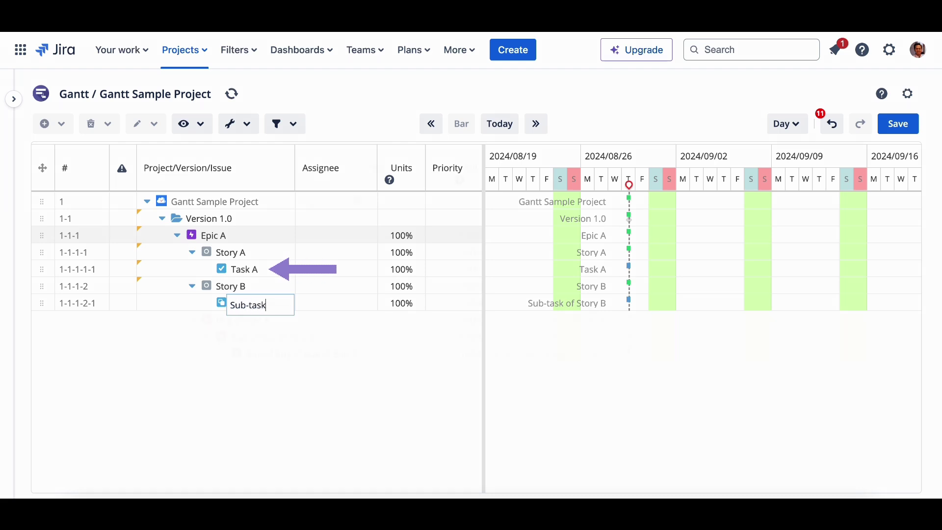
type(" B")
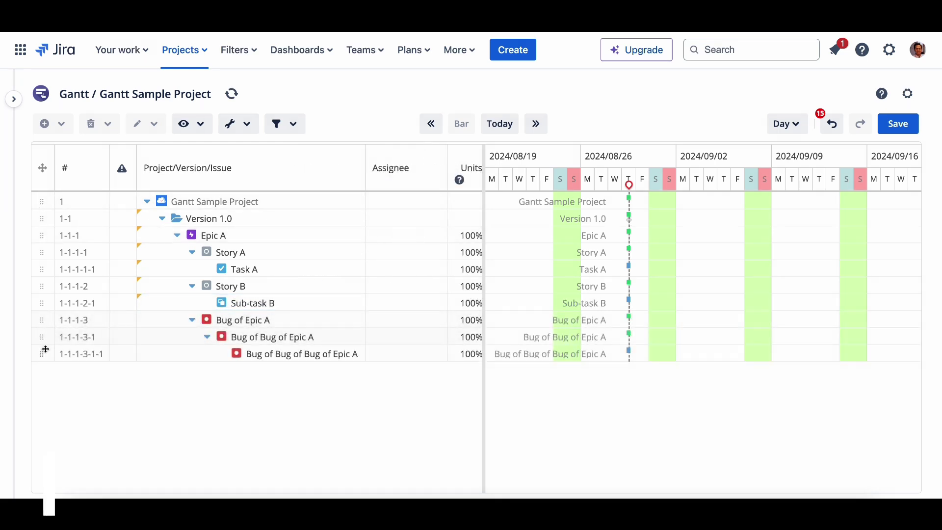
Step: Delete the lowest-level bug issue, and delete "Bug of Epic A" together with all its child issues
right_click(44, 353)
mouse_move(120, 411)
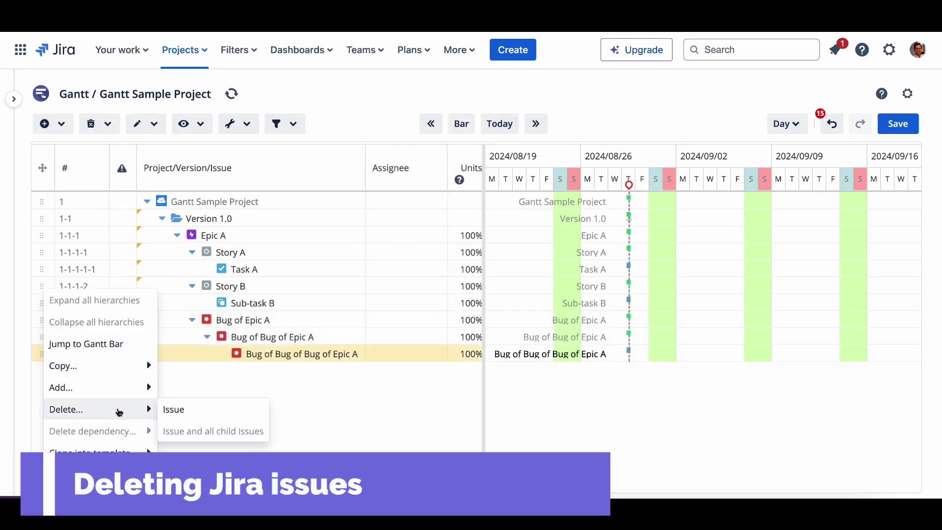
left_click(195, 415)
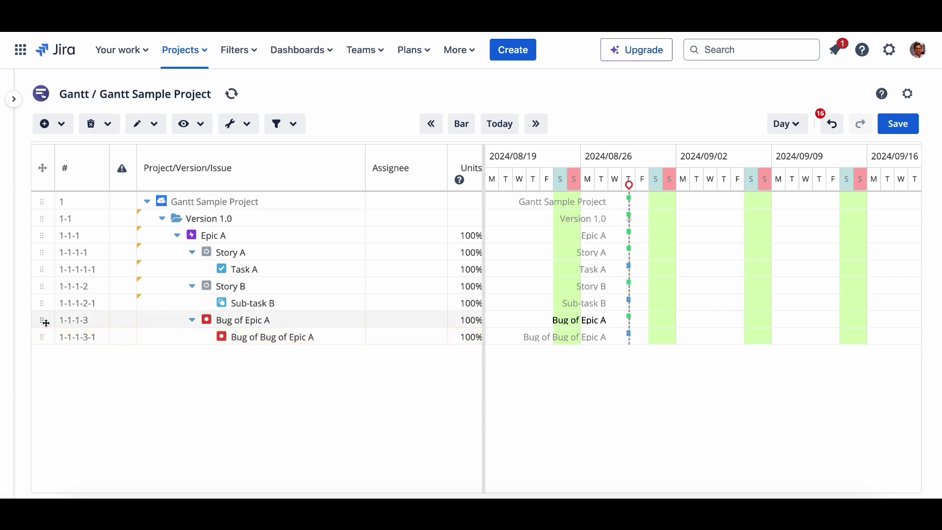
right_click(45, 323)
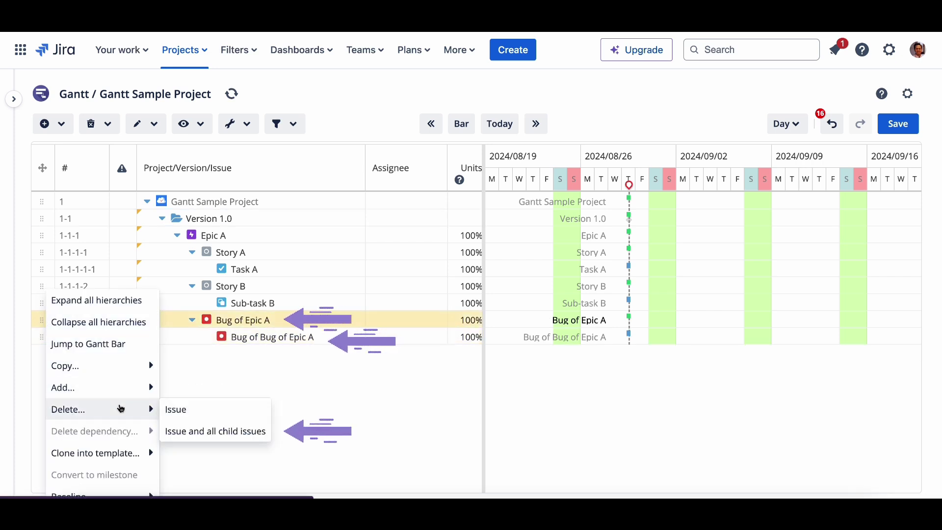
left_click(233, 432)
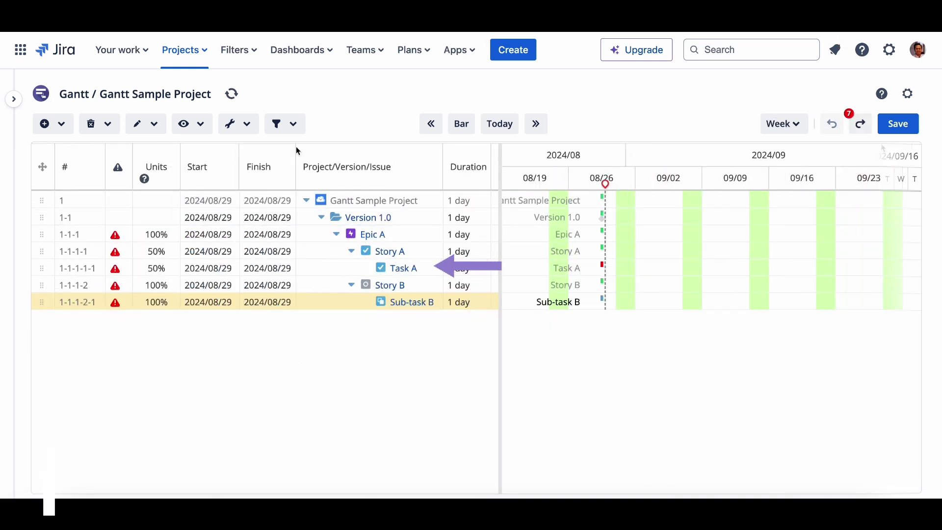
Step: Outdent Task A three levels so that it sits directly under Gantt Sample Project
mouse_move(42, 268)
left_mouse_down()
mouse_move(40, 304)
mouse_move(42, 251)
left_mouse_up()
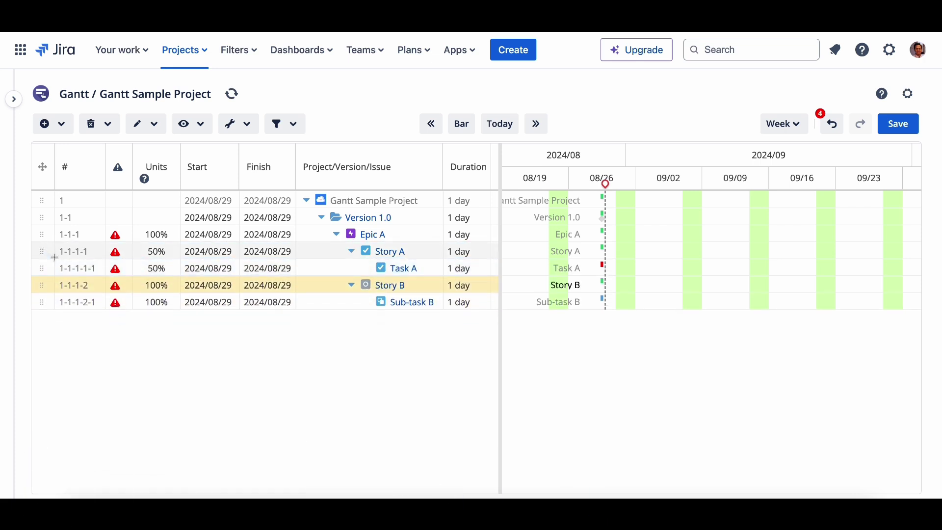
left_click(155, 126)
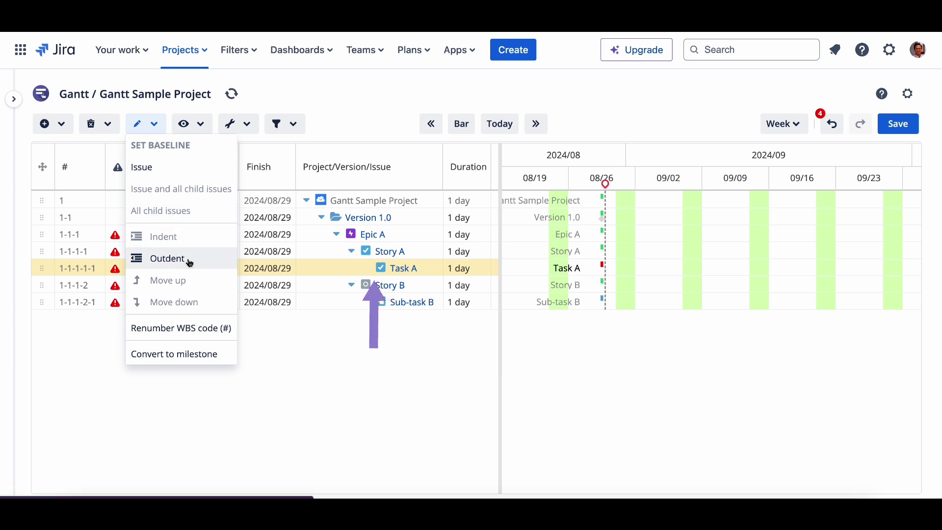
left_click(158, 259)
left_click(145, 123)
left_click(158, 259)
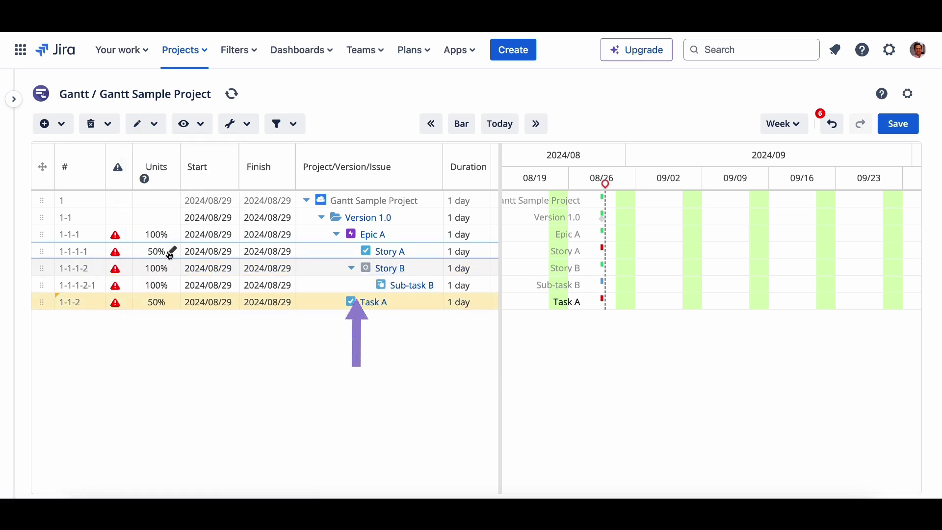
left_click(155, 124)
left_click(158, 259)
Step: Move Task A up above Version 1.0 and move it back down one place
left_click(157, 126)
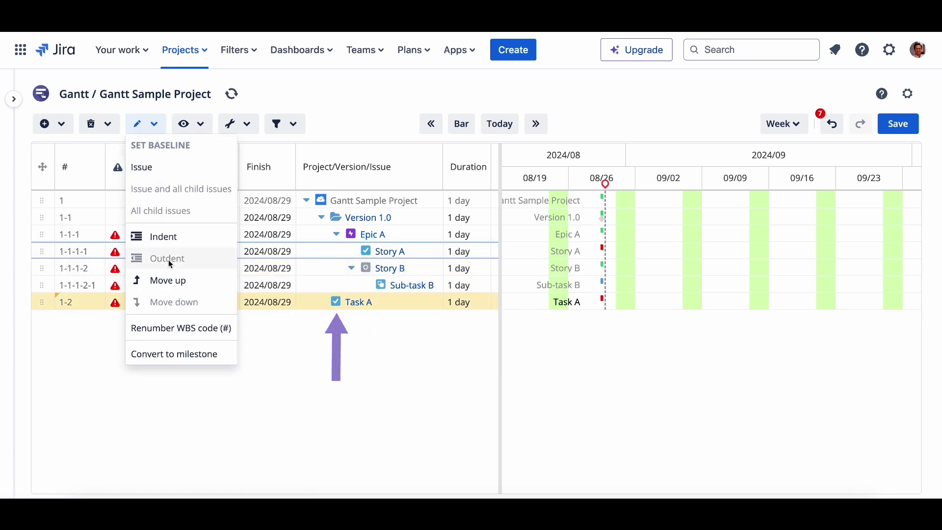
left_click(170, 279)
left_click(149, 125)
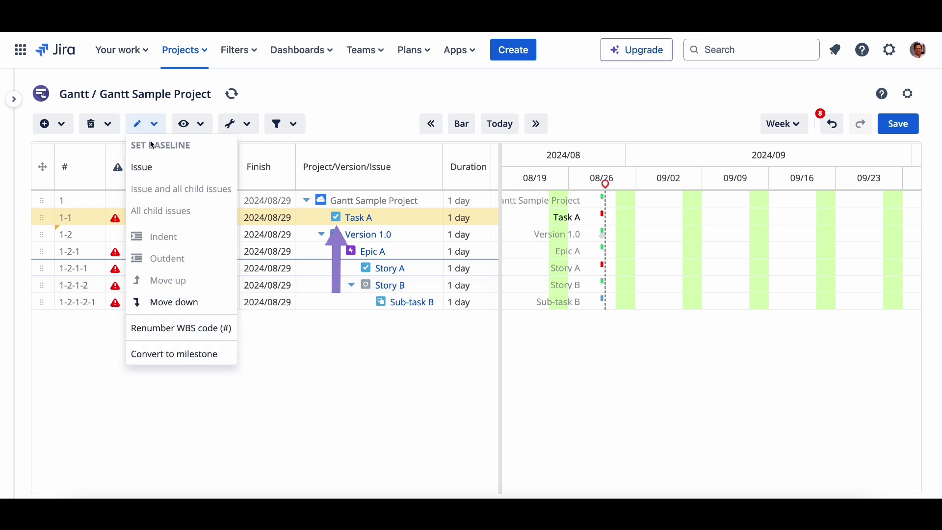
left_click(168, 302)
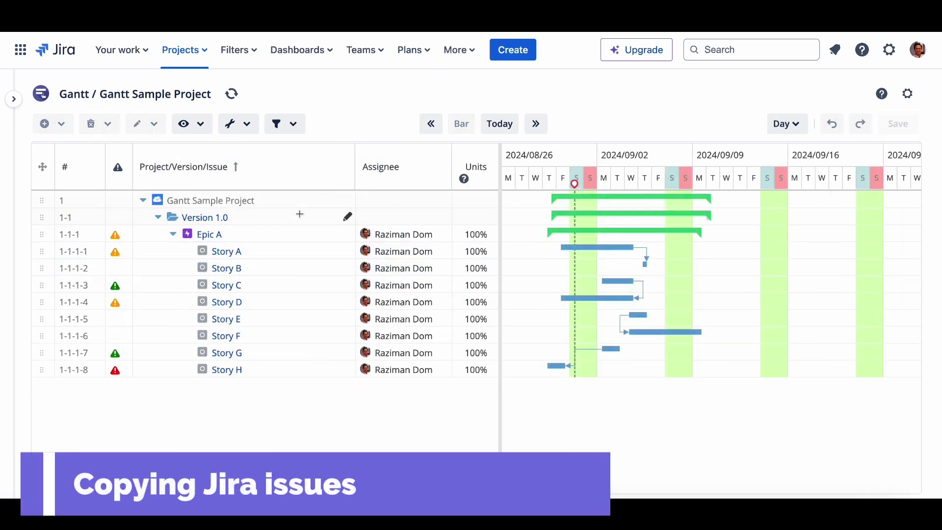
Step: Copy Epic A as a single issue without its child issues
right_click(283, 234)
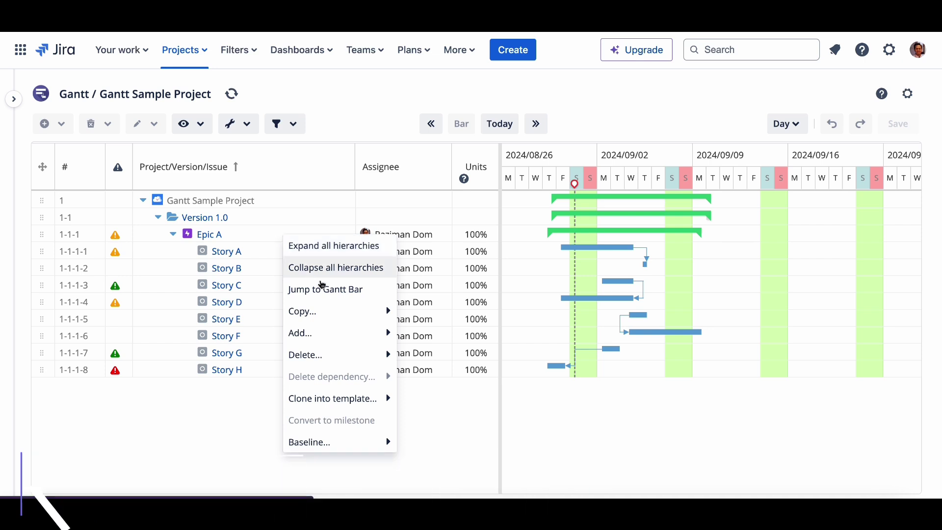
mouse_move(359, 312)
left_click(430, 311)
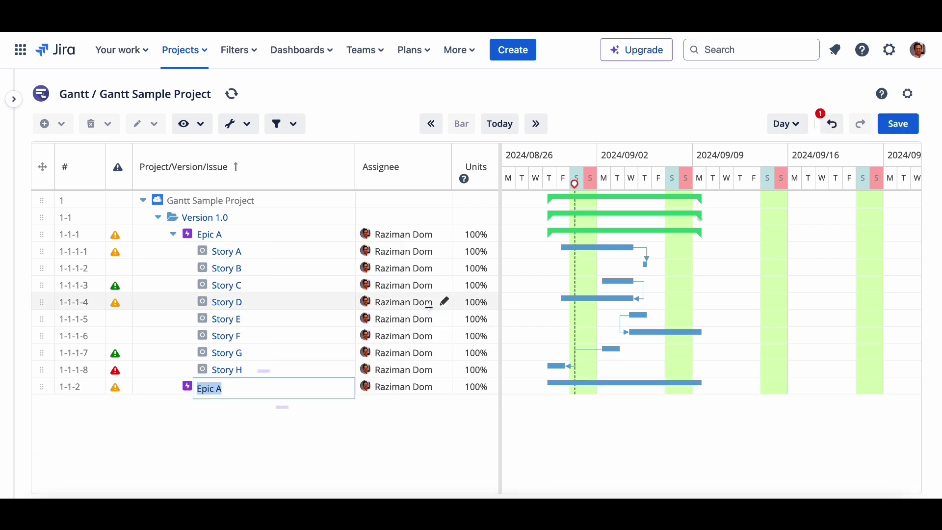
Step: Copy the original Epic A together with all its child issues
right_click(301, 237)
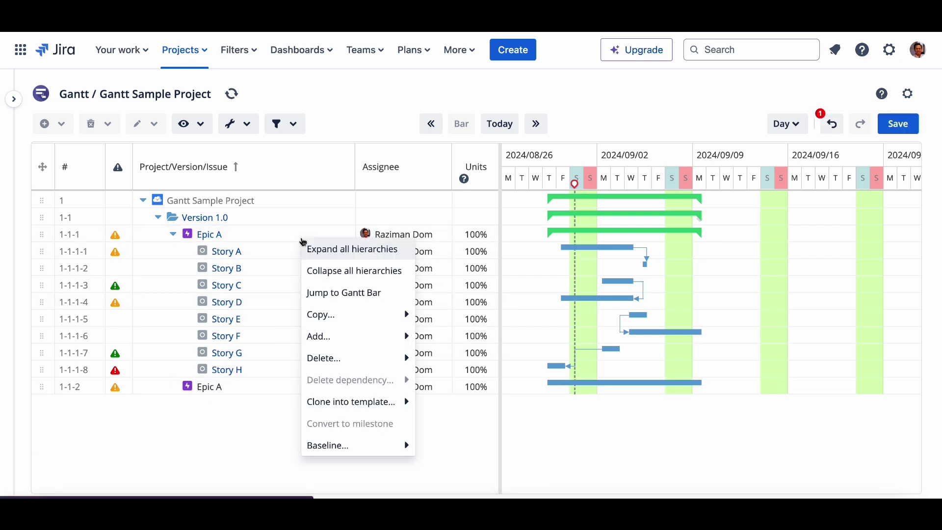
mouse_move(381, 319)
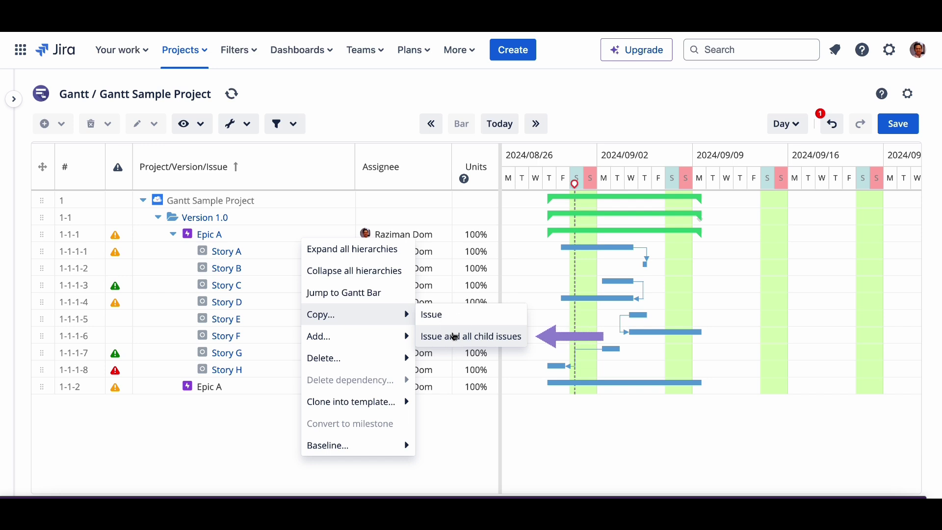
left_click(455, 337)
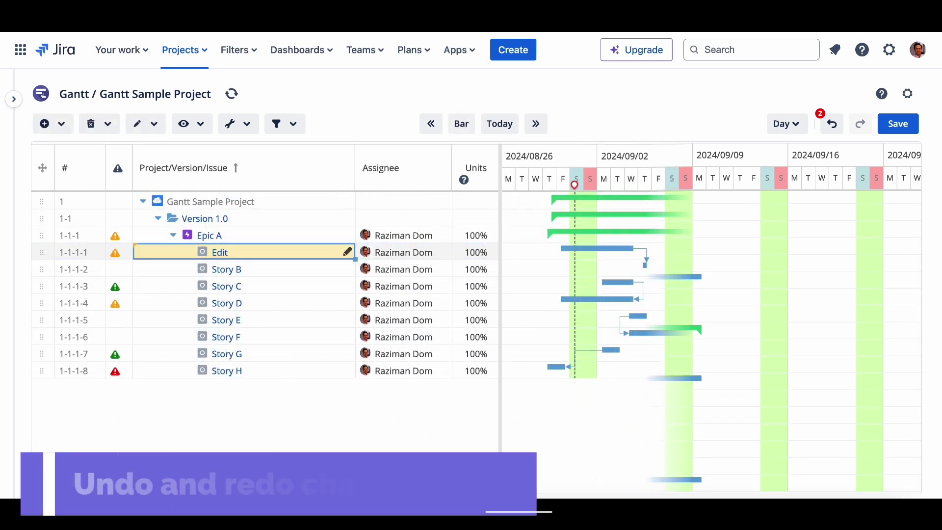
Step: Add a successor issue of type Story after Story B
left_click(283, 272)
right_click(283, 272)
mouse_move(294, 370)
mouse_move(432, 370)
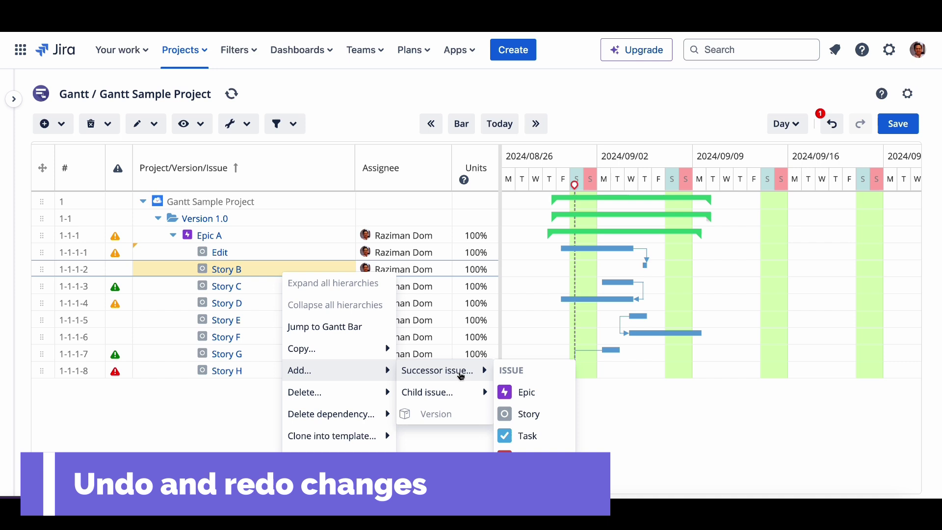
left_click(513, 412)
Step: Delete Story C from Epic A
left_click(344, 320)
left_click(343, 303)
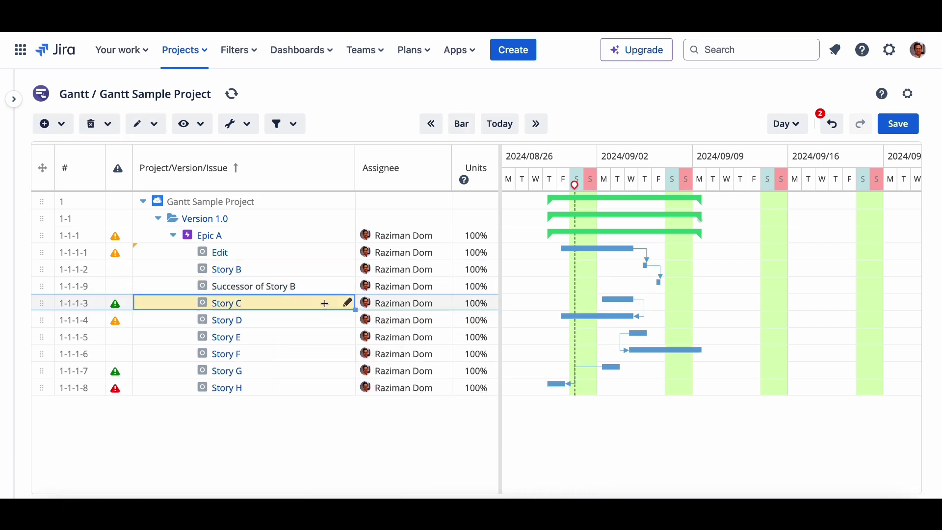
right_click(339, 303)
mouse_move(421, 414)
left_click(481, 415)
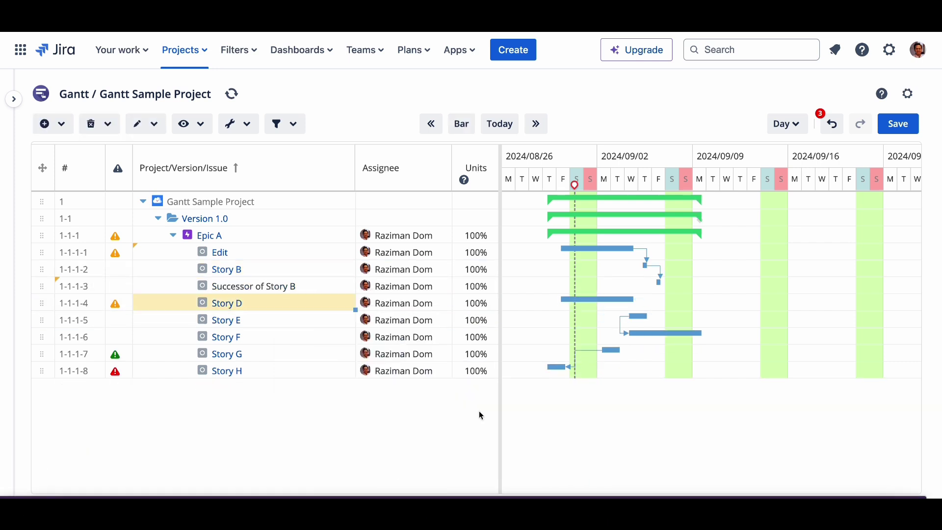
Step: Delete the dependency between Story E and Story F
left_click(312, 320)
right_click(312, 320)
mouse_move(398, 432)
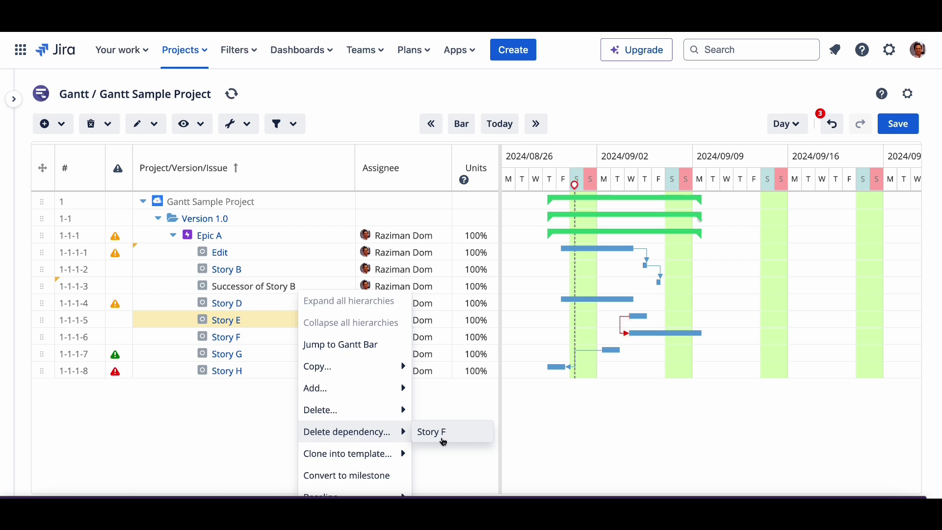
left_click(443, 442)
Step: Undo the last three changes and redo all three
left_click(831, 125)
left_click(831, 125)
left_click(831, 125)
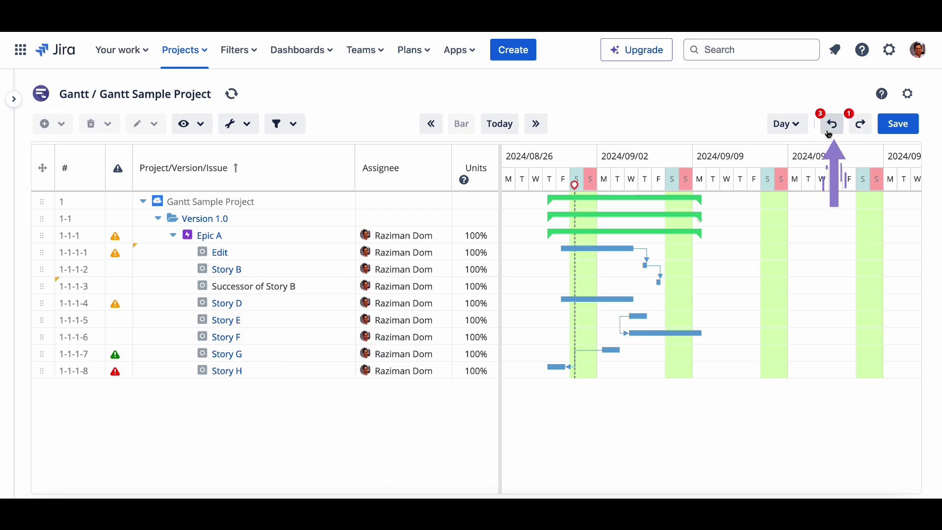
left_click(861, 124)
left_click(861, 124)
left_click(861, 125)
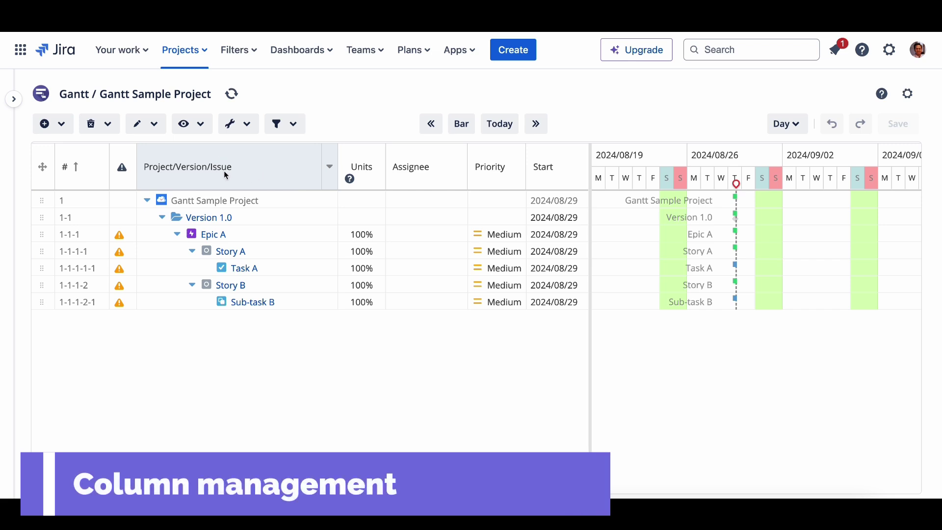
Step: Sort the issue list by Project/Version/Issue and return to ascending order by WBS code (#)
left_click(224, 170)
left_click(223, 171)
left_click(224, 172)
left_click(68, 169)
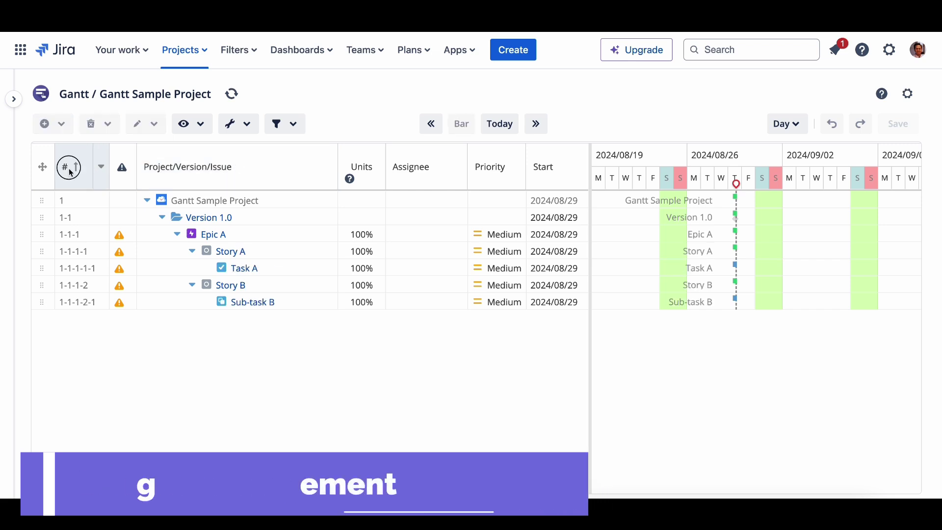
left_click(68, 169)
left_click(68, 169)
Step: Hide the Assignee and Priority columns from the issue list
left_click(459, 168)
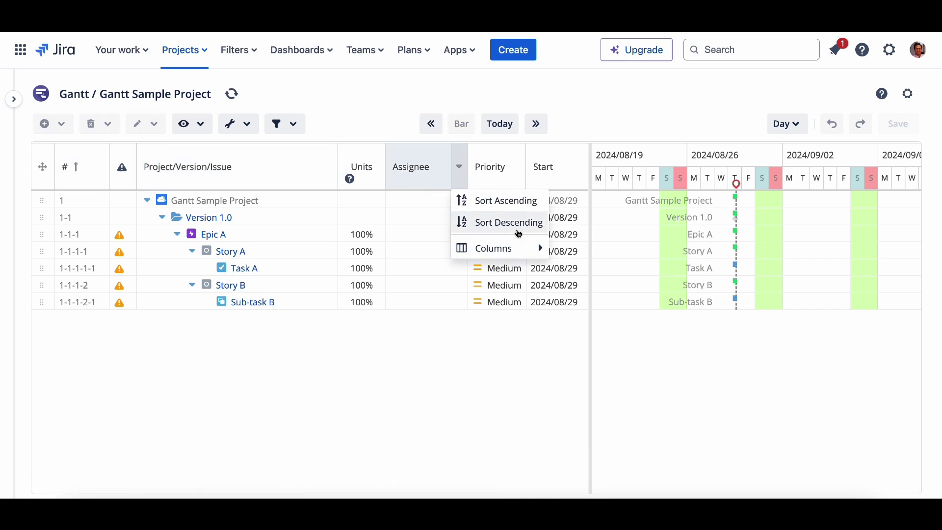
mouse_move(538, 251)
left_click(610, 236)
left_click(611, 257)
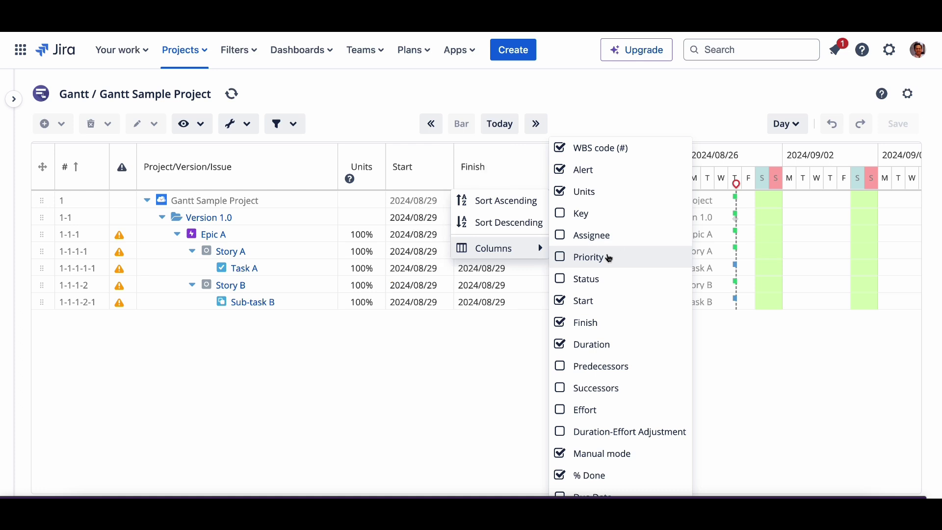
mouse_move(369, 176)
left_mouse_down()
mouse_move(218, 172)
mouse_move(141, 187)
mouse_move(385, 193)
mouse_move(385, 173)
left_mouse_up()
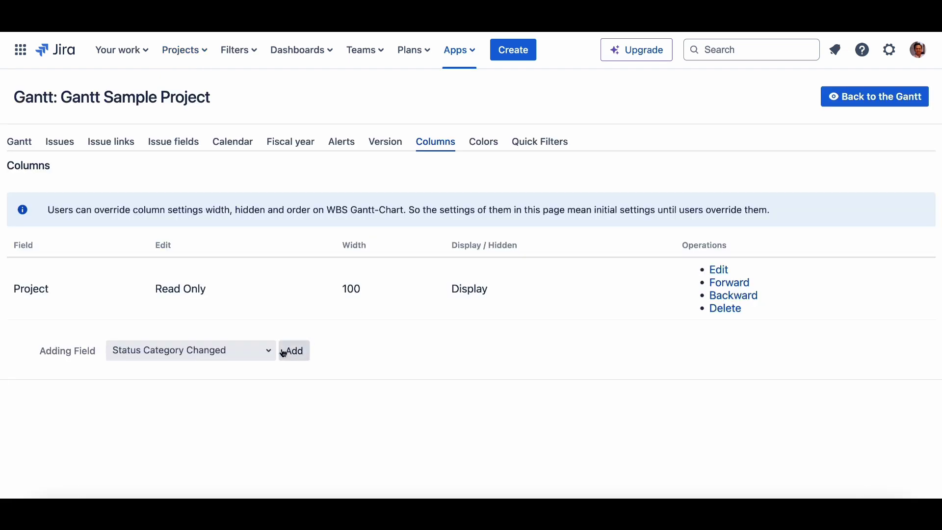
Step: Add the Fix versions field to the Gantt's column configuration and open that column for editing
left_click(262, 354)
scroll(257, 311, "down", 1)
left_click(234, 328)
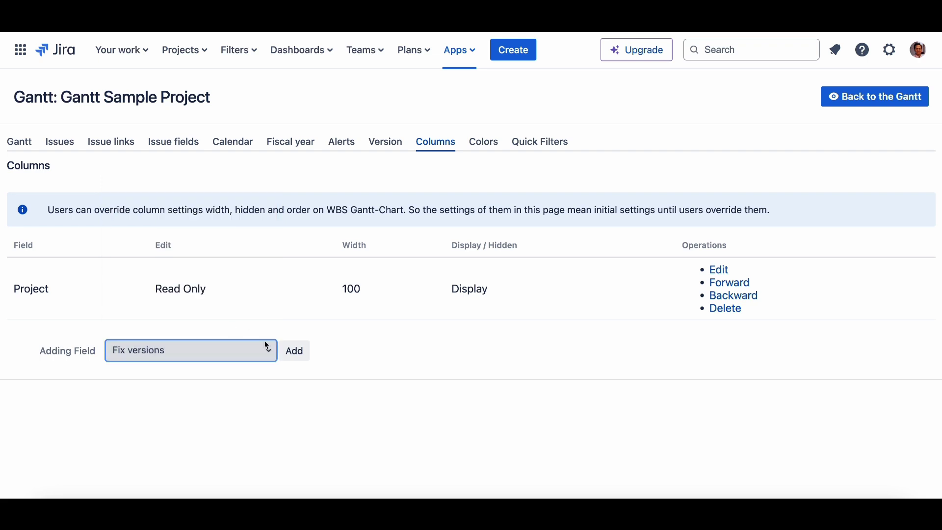
left_click(292, 359)
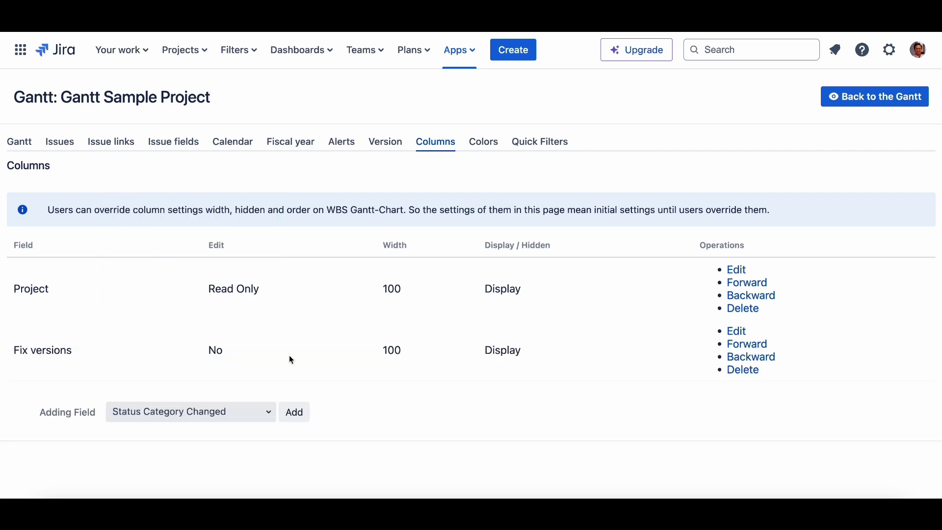
left_click(738, 331)
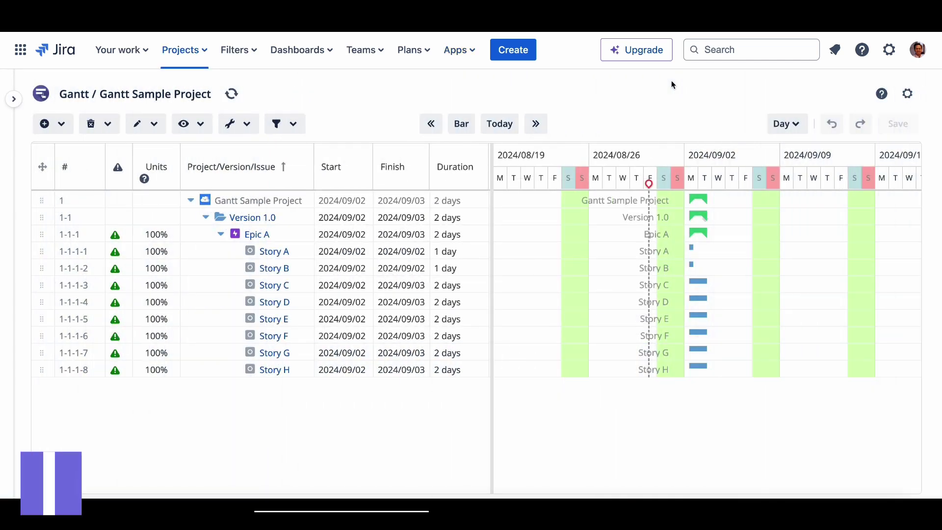
Step: Set Story A's start date to 2024/09/03 and its finish date to 2024/09/06
left_click(367, 255)
left_click(392, 330)
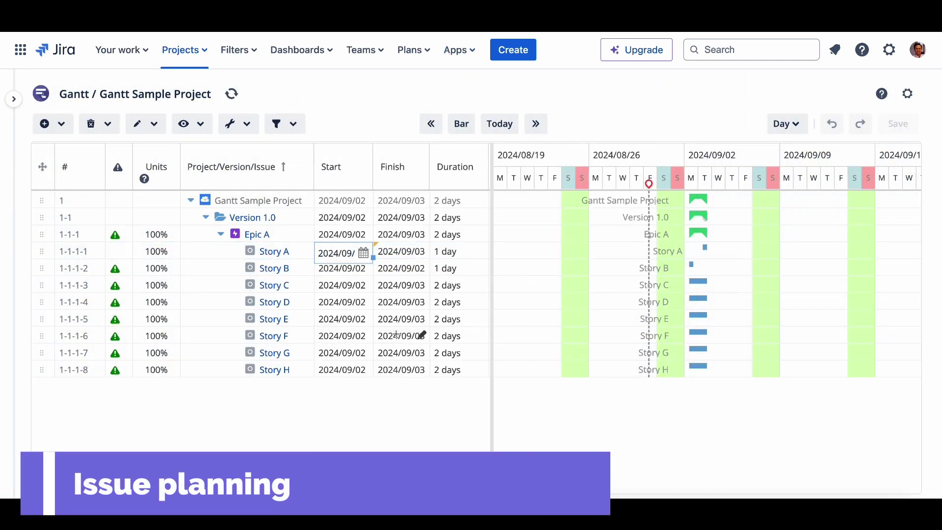
left_click(423, 254)
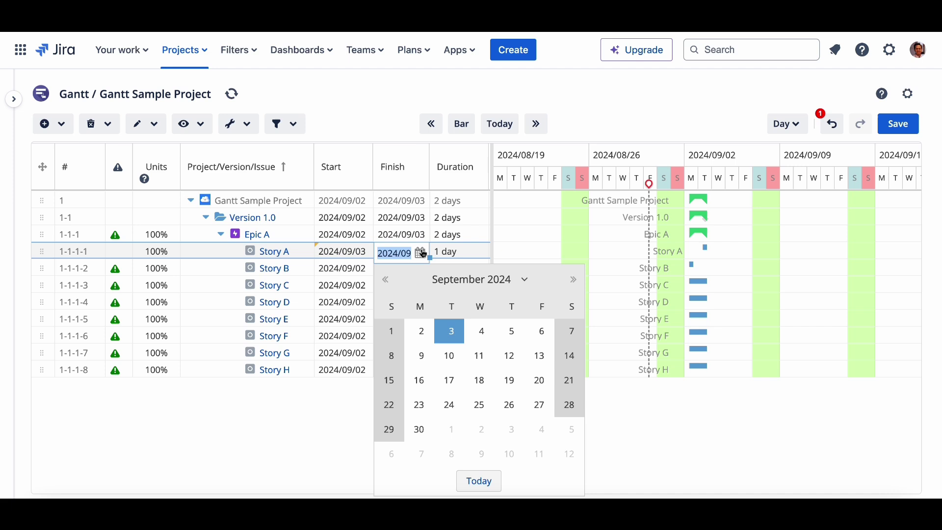
left_click(542, 333)
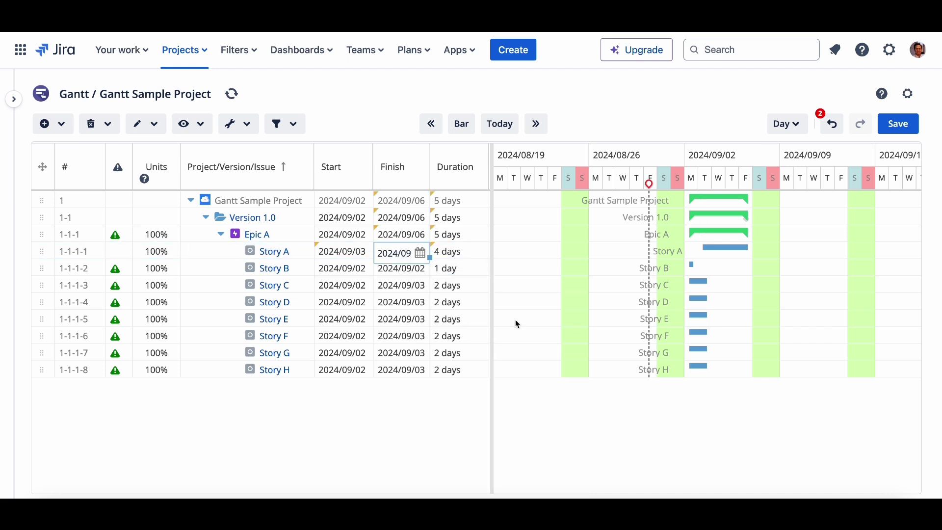
Step: Set Story B's duration to 4 days
left_click(469, 274)
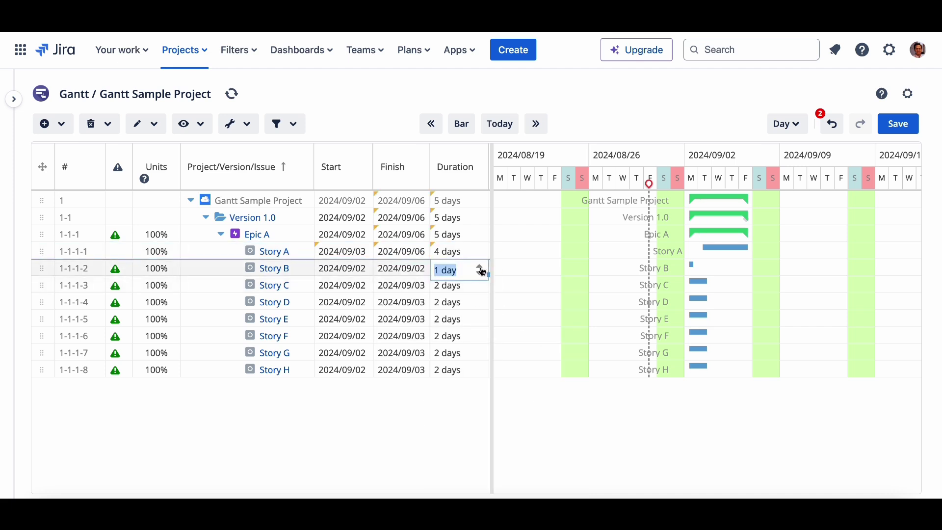
left_click(515, 289)
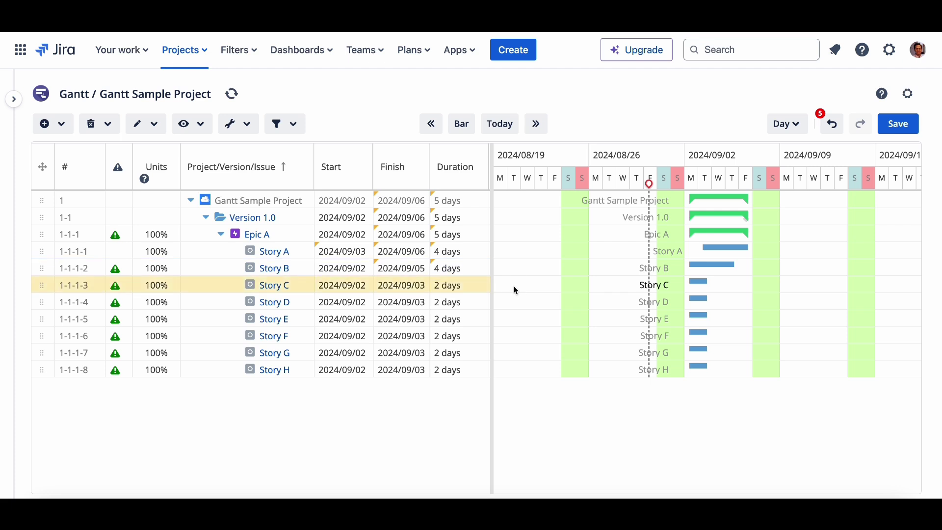
Step: Reschedule Stories C to F on their Gantt bars: C to finish 2024/09/04, D 2024/09/05, E 2024/09/04–05, F 2024/09/03–06
mouse_move(702, 279)
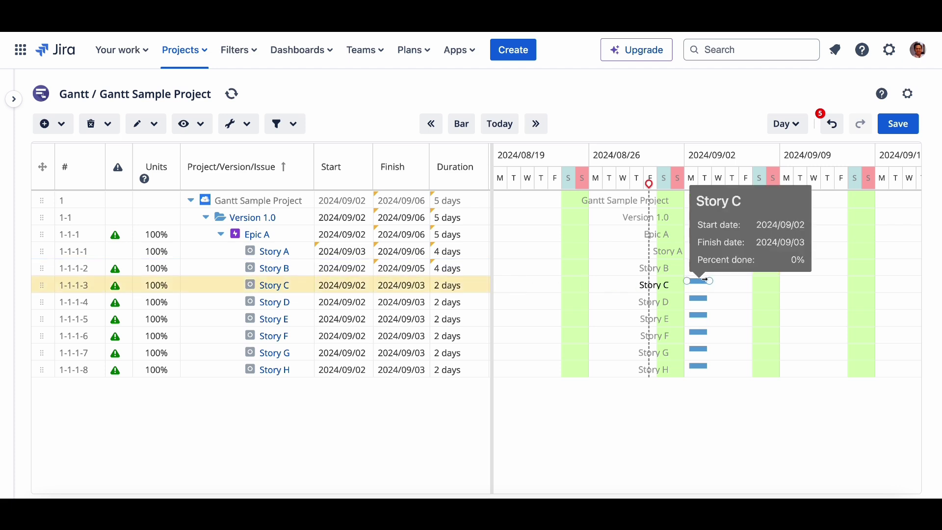
left_click_drag(706, 281, 704, 334)
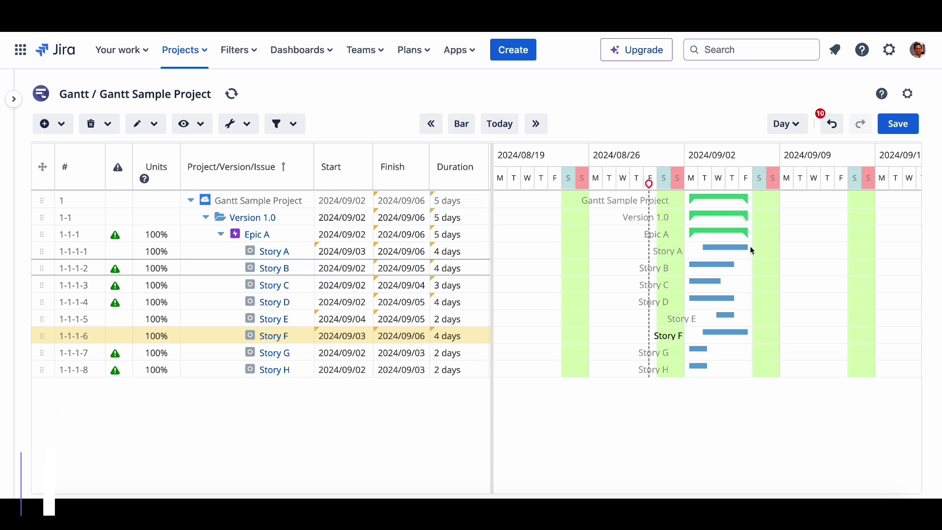
Step: Create dependency links between the story bars, from the end of Story A's bar through to Story H
left_click_drag(753, 251, 713, 371)
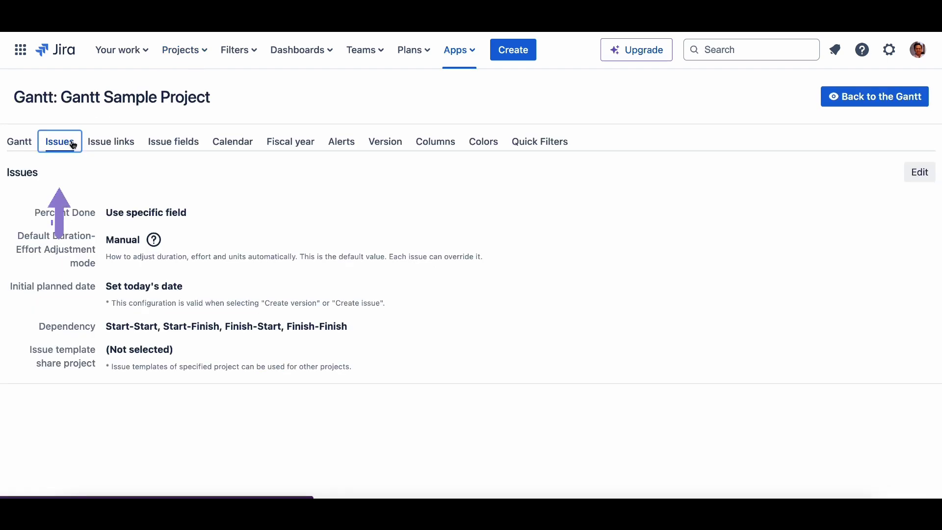
Step: Open the Gantt's Issues settings for editing and look through the options
left_click(910, 173)
scroll(599, 339, "down", 3)
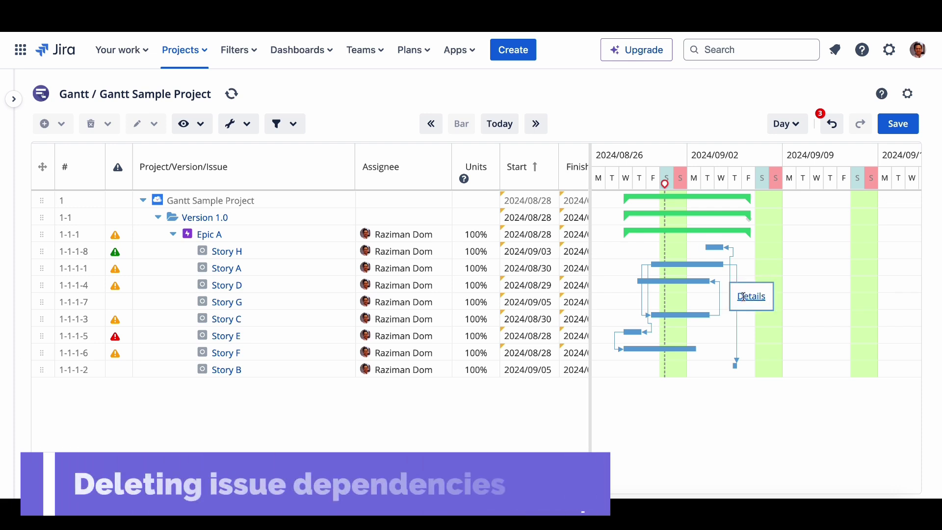
Step: View the details of the dependency from Story G and open the dependency deletion choices for Story A
left_click(733, 288)
left_click(902, 432)
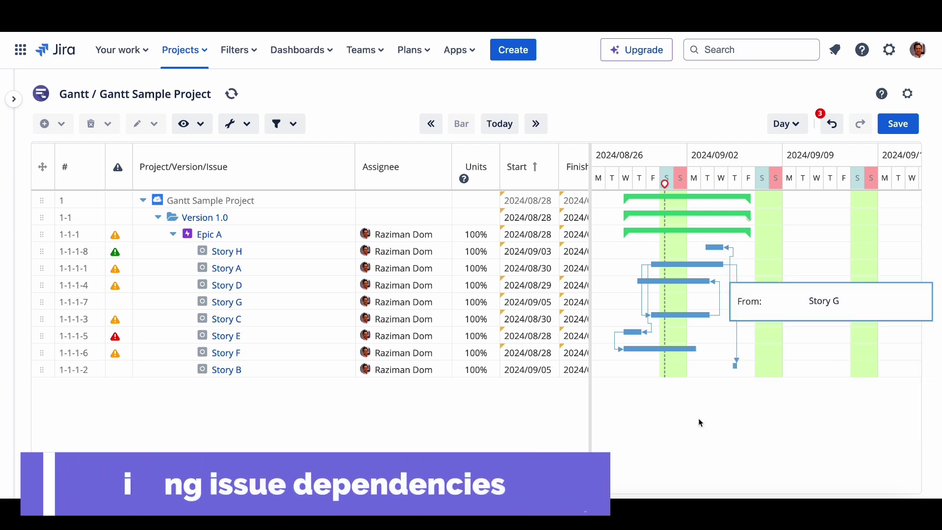
right_click(333, 271)
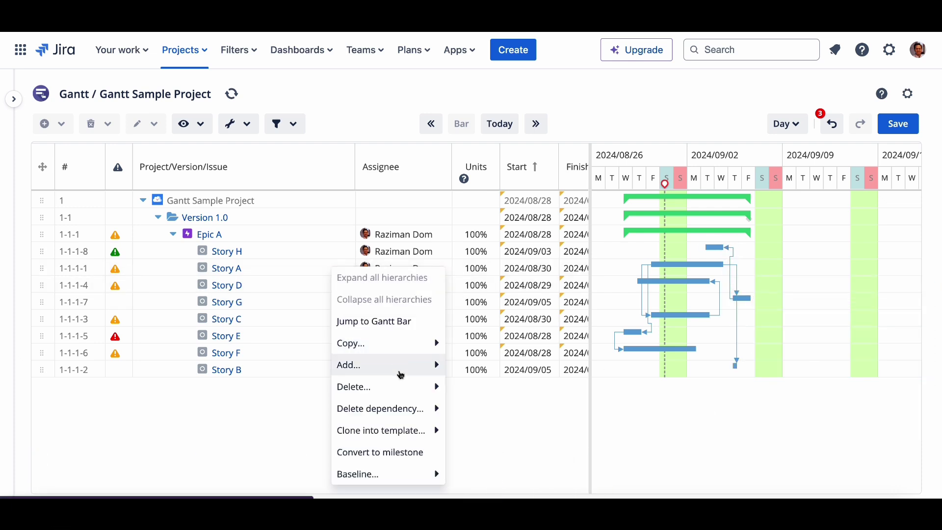
mouse_move(432, 408)
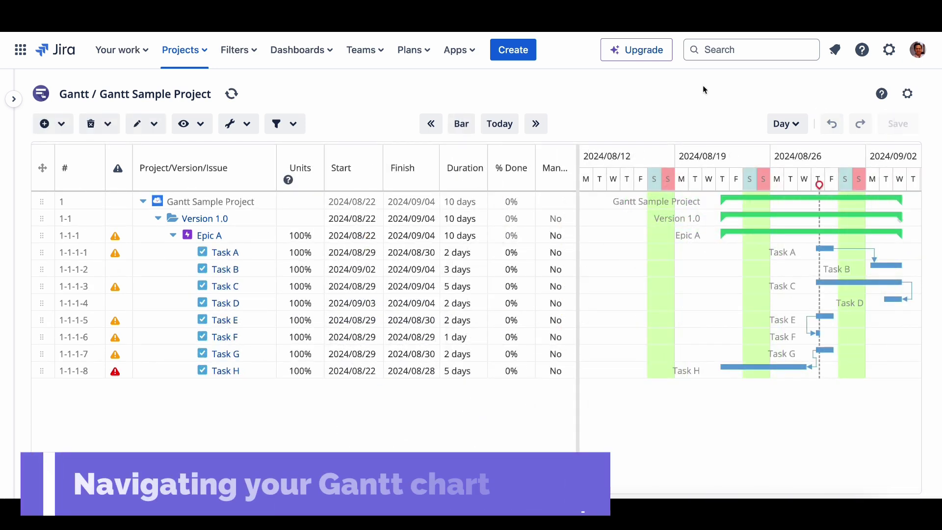
Step: View the timeline at the Hour, Day, Week and Week number scales in turn
left_click(789, 123)
left_click(806, 147)
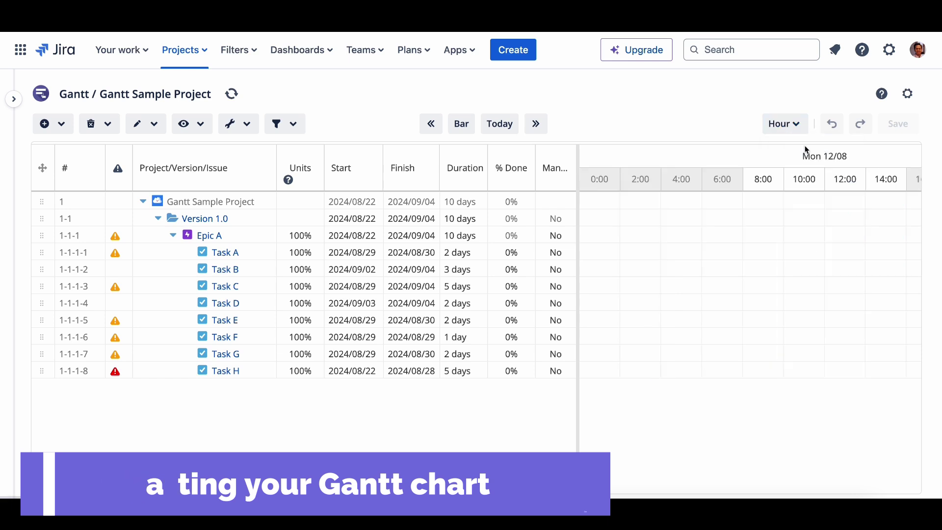
left_click(785, 123)
left_click(799, 167)
left_click(790, 124)
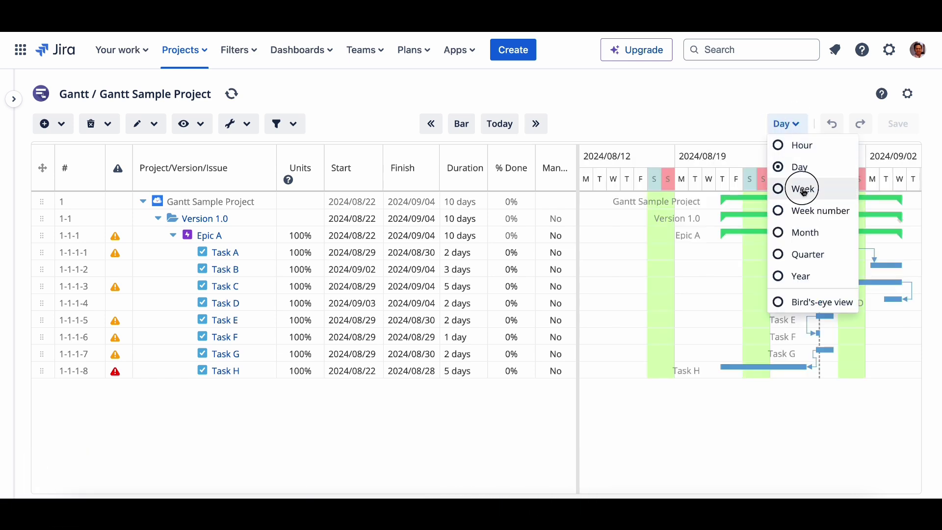
left_click(804, 191)
left_click(793, 125)
left_click(830, 211)
Step: View the timeline at the Month, Quarter and Year scales and return it to Day
left_click(792, 123)
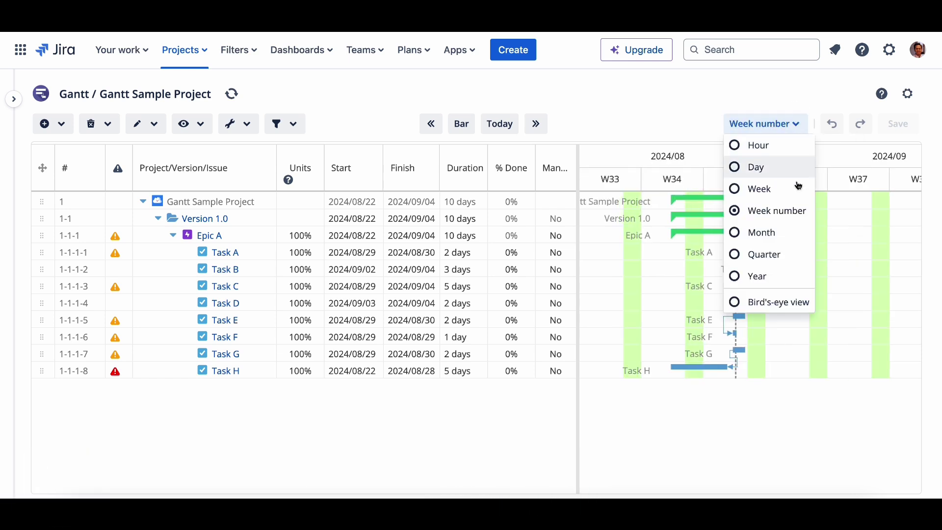
left_click(794, 232)
left_click(780, 124)
left_click(796, 253)
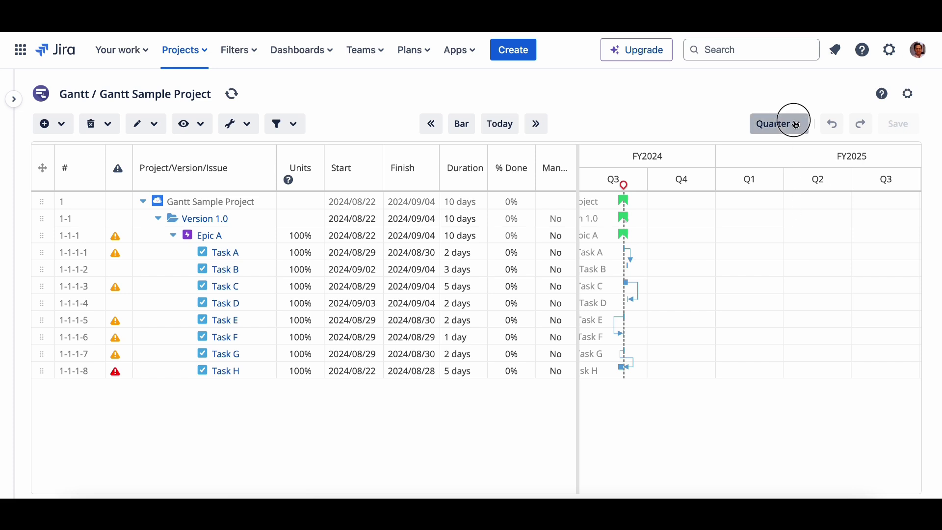
left_click(796, 124)
left_click(798, 277)
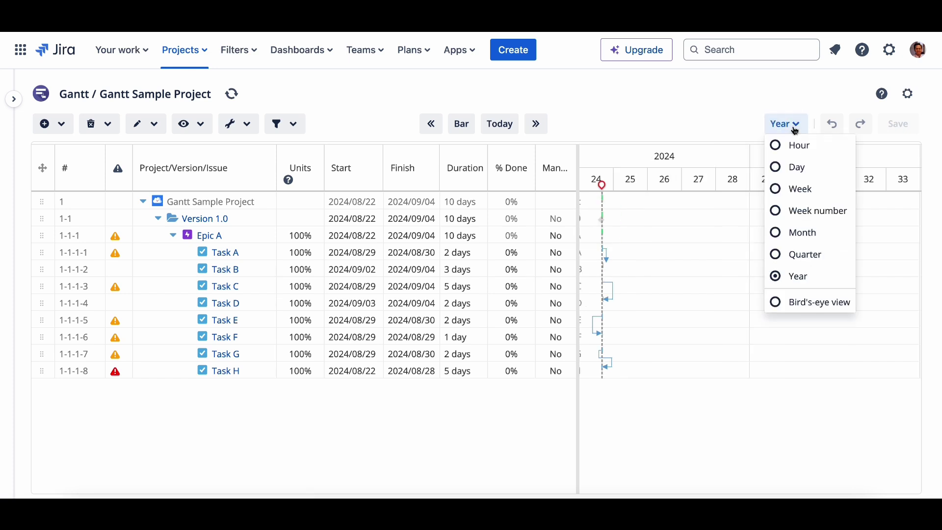
left_click(818, 173)
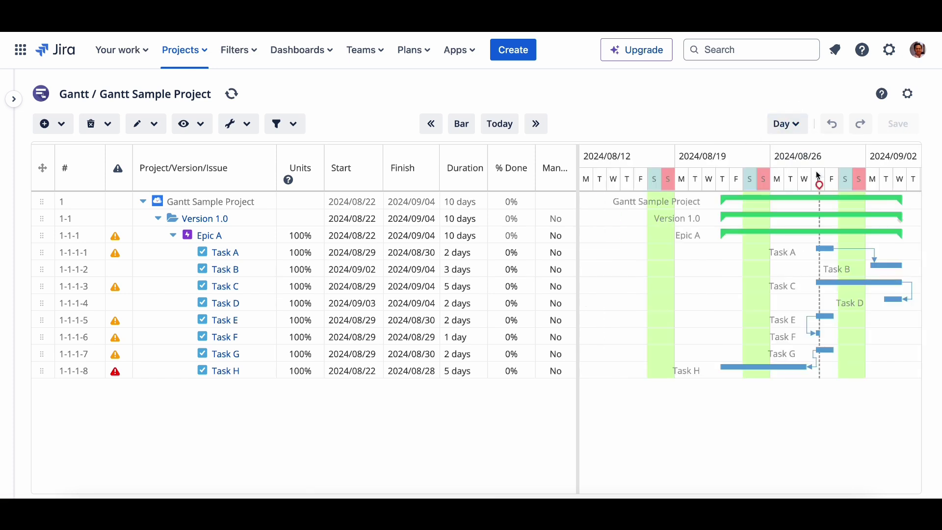
Step: Set Task H's duration to 90 days and switch the timeline scale to Bird's-eye view
left_click(462, 375)
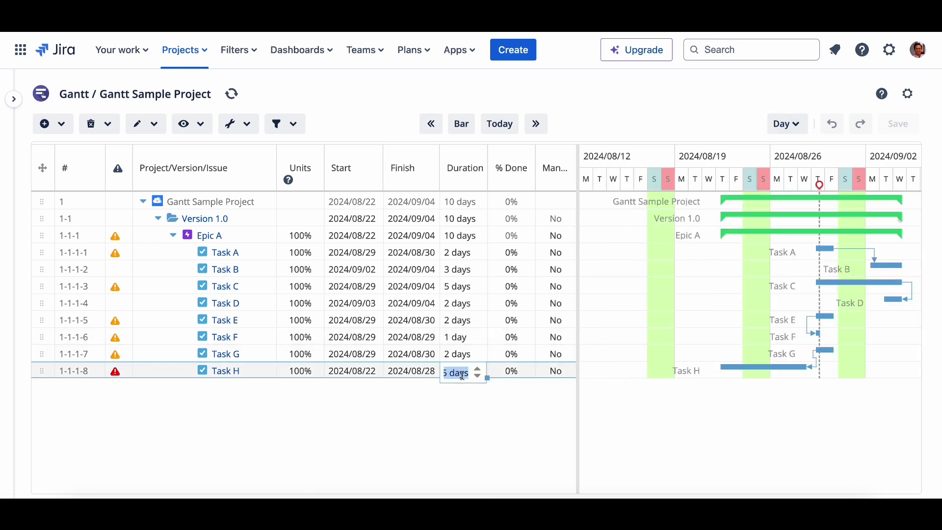
type("90")
left_click(513, 354)
left_click(781, 125)
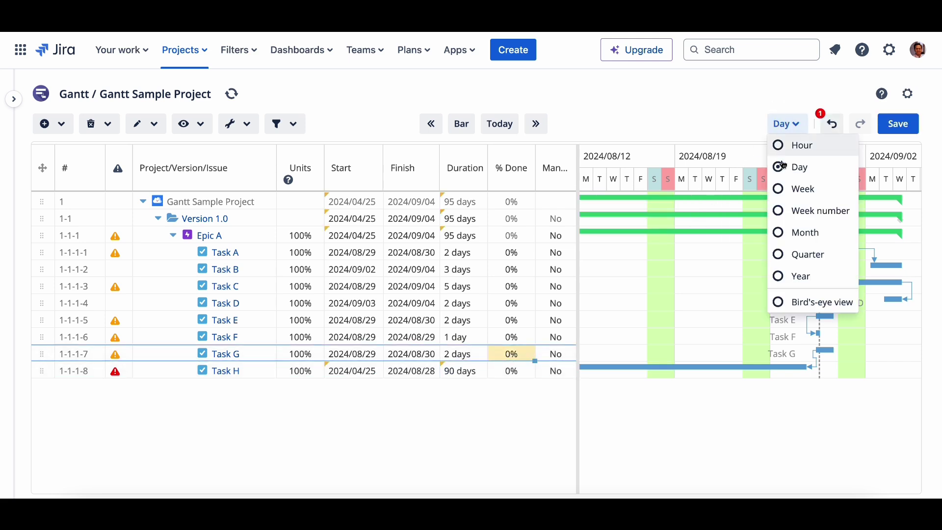
left_click(819, 304)
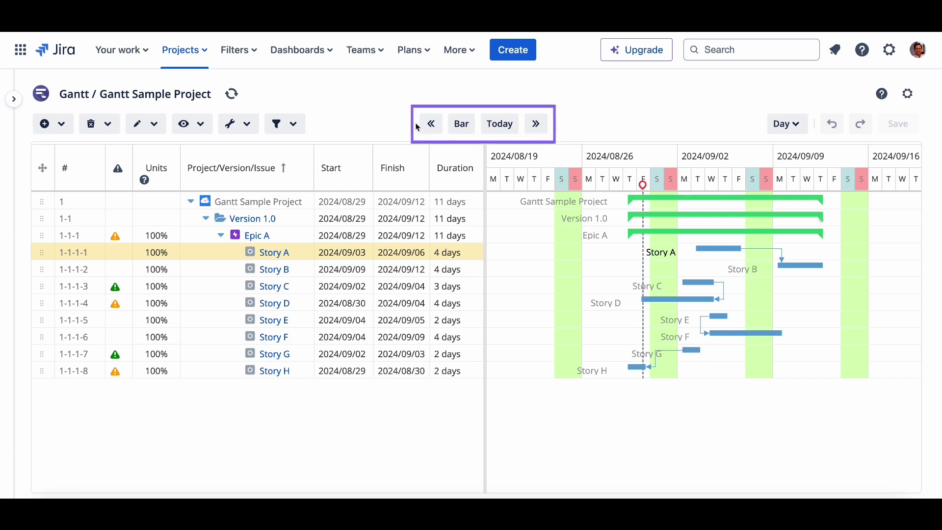
Step: Shift the timeline back to earlier dates twice and forward again
left_click(432, 124)
left_click(432, 123)
left_click(538, 126)
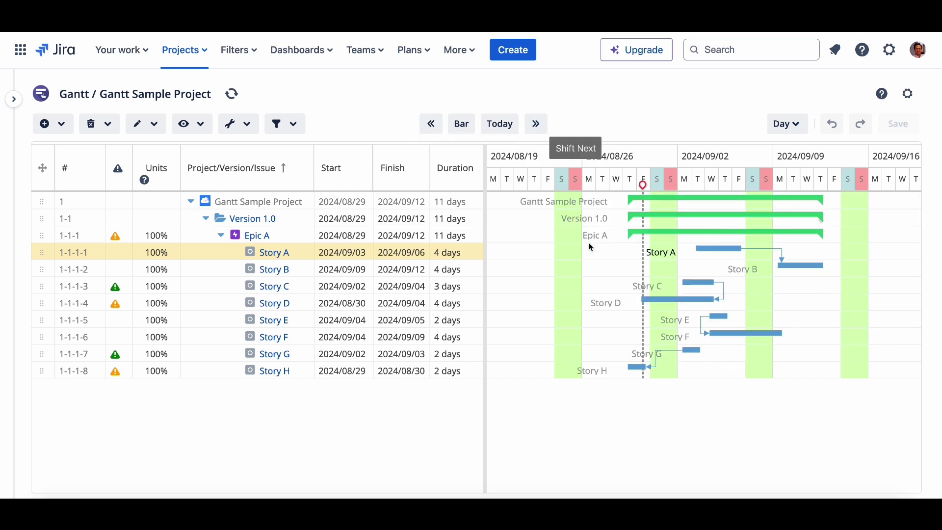
Step: Look ahead on the timeline to late September and early October, and return it to today's date
scroll(681, 443, "right", 6)
left_click(501, 124)
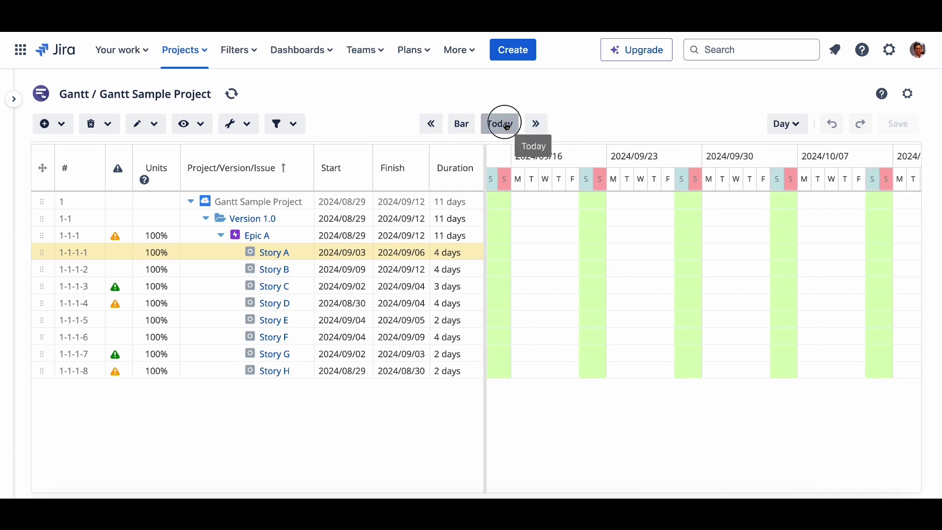
Step: Set Story A's start date to 2024/10/31 and bring its Gantt bar into view on the timeline
left_click(367, 253)
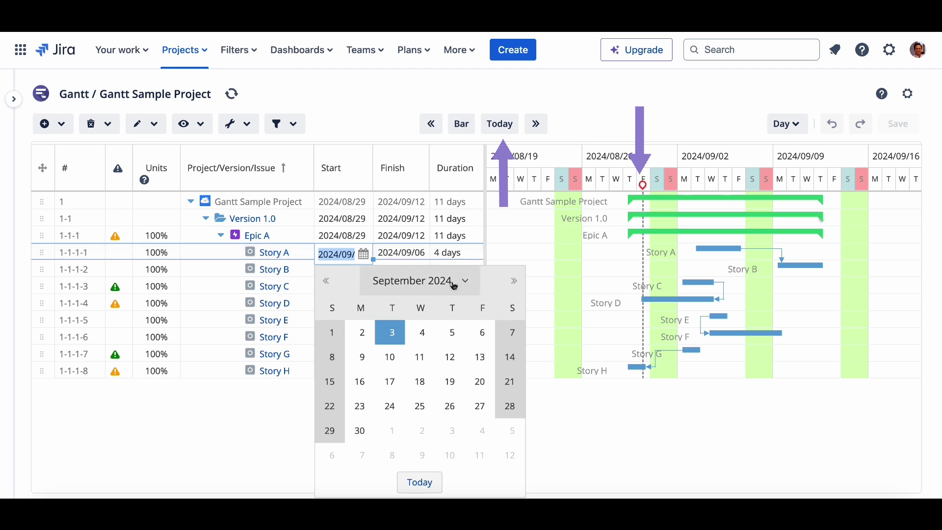
left_click(412, 281)
left_click(402, 382)
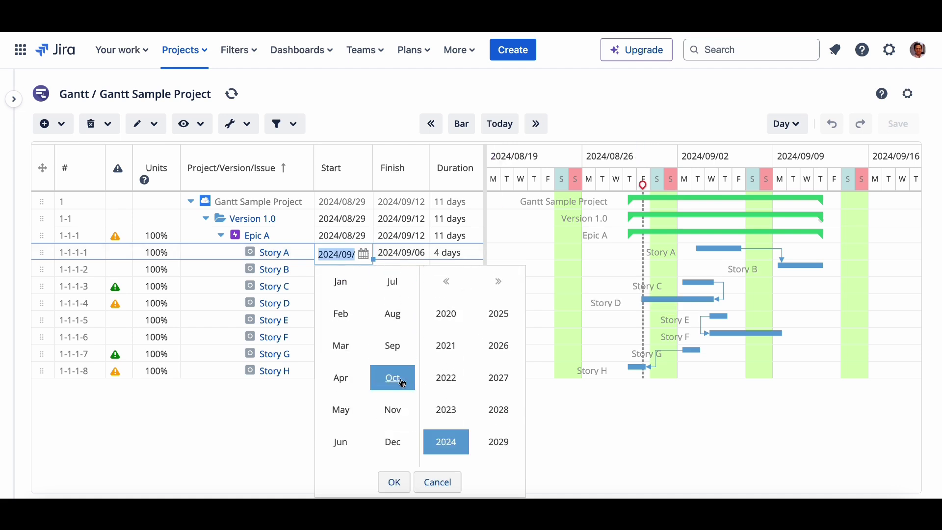
left_click(408, 483)
left_click(448, 430)
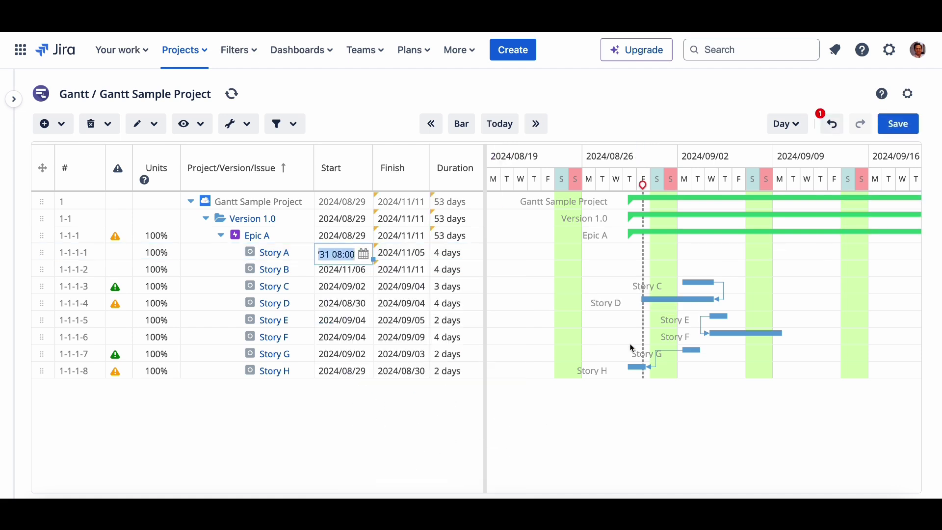
left_click(467, 105)
left_click(466, 126)
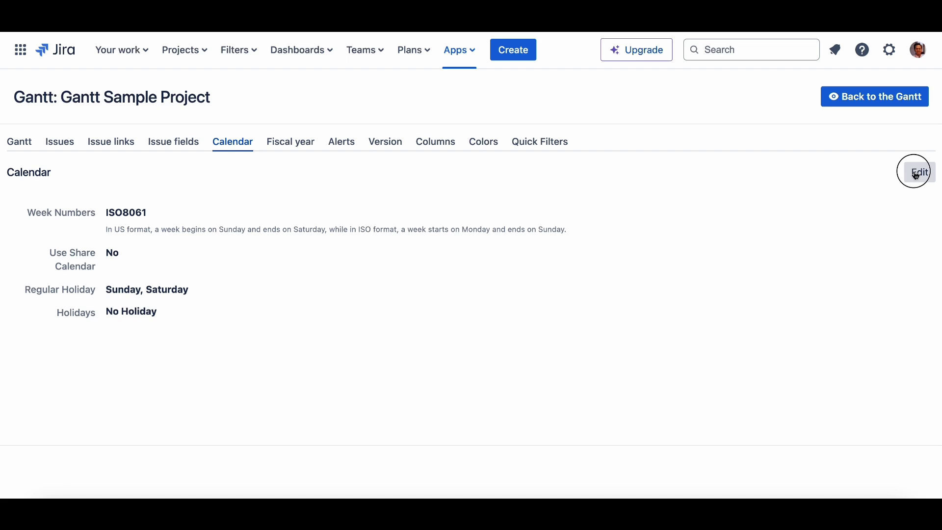
Step: Add Monday as a regular holiday and 2024-09-04 as a holiday described "Holiday", save the calendar and return to the Gantt
left_click(917, 174)
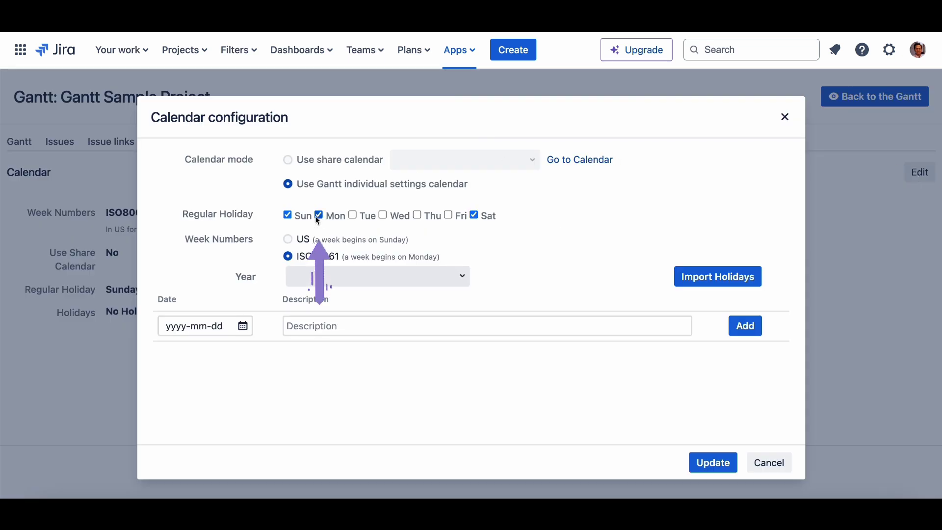
left_click(243, 327)
left_click(312, 350)
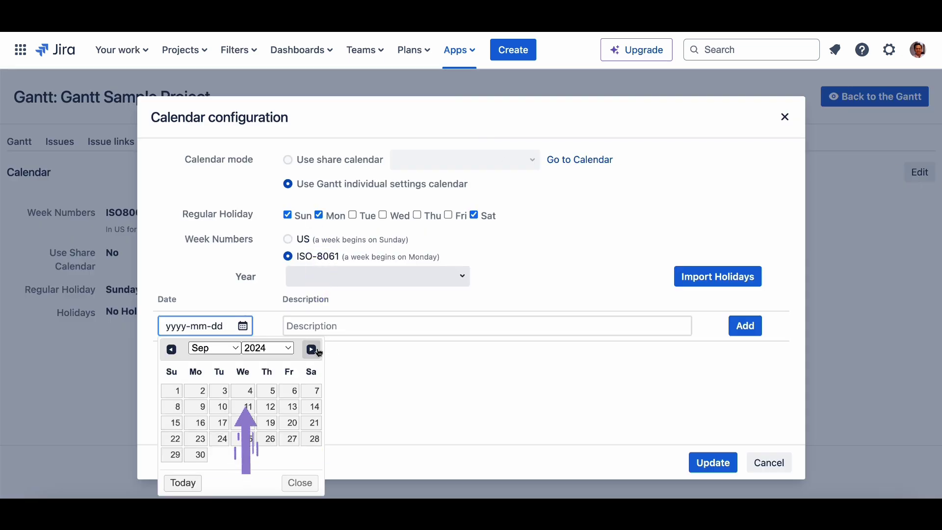
left_click(245, 392)
left_click(610, 329)
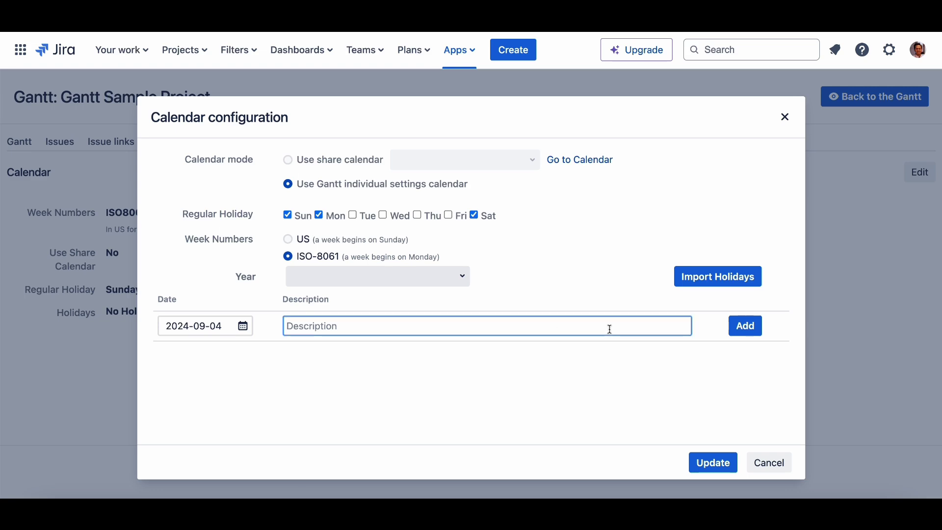
left_click(759, 328)
left_click(718, 467)
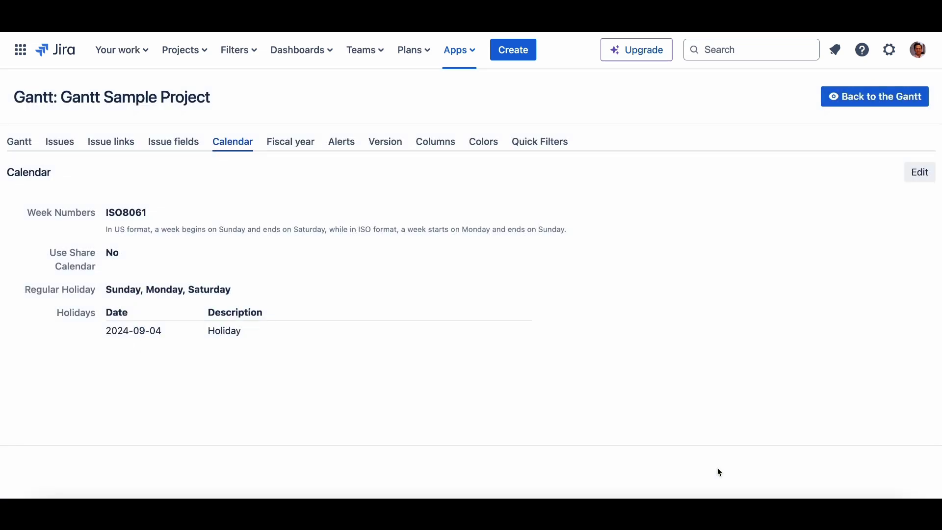
left_click(876, 104)
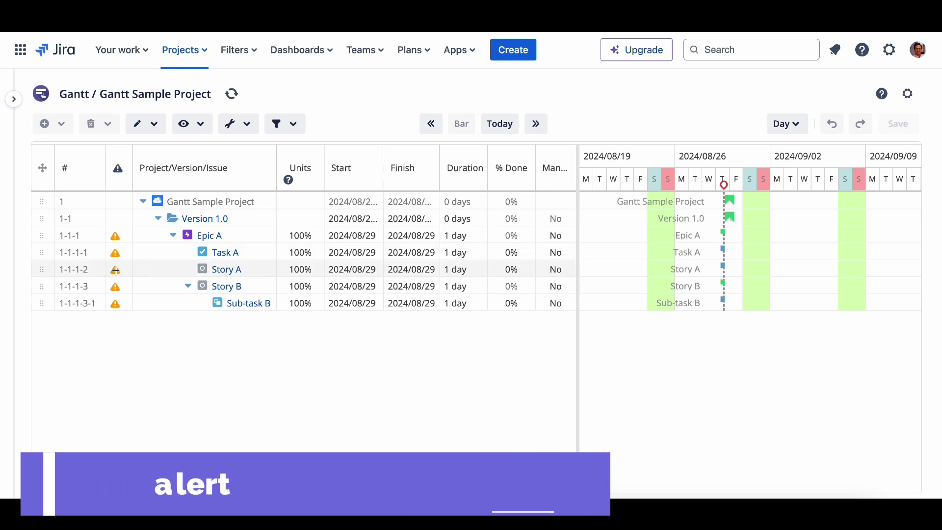
Step: Reschedule Story B to 2024/08/30 and shift Epic A to start on 2024/08/27, checking the issues' alert descriptions
mouse_move(116, 269)
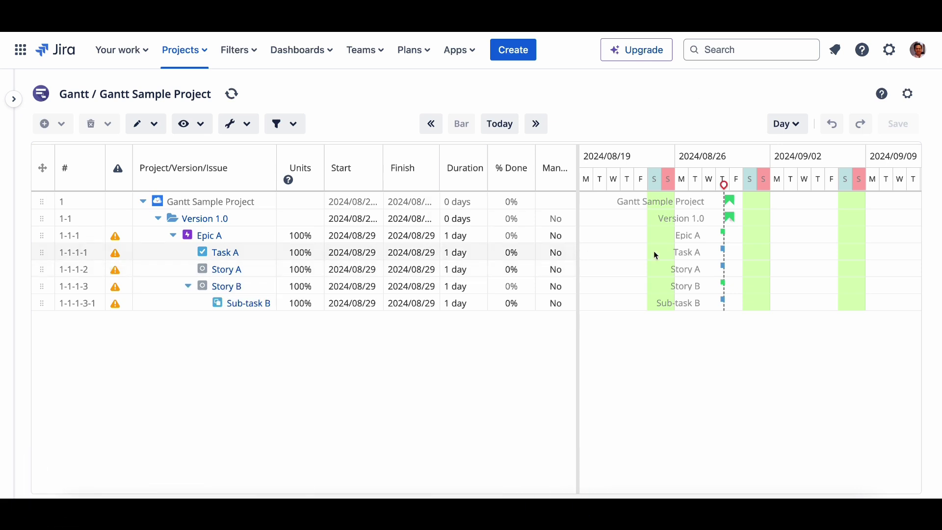
mouse_move(724, 266)
mouse_move(722, 283)
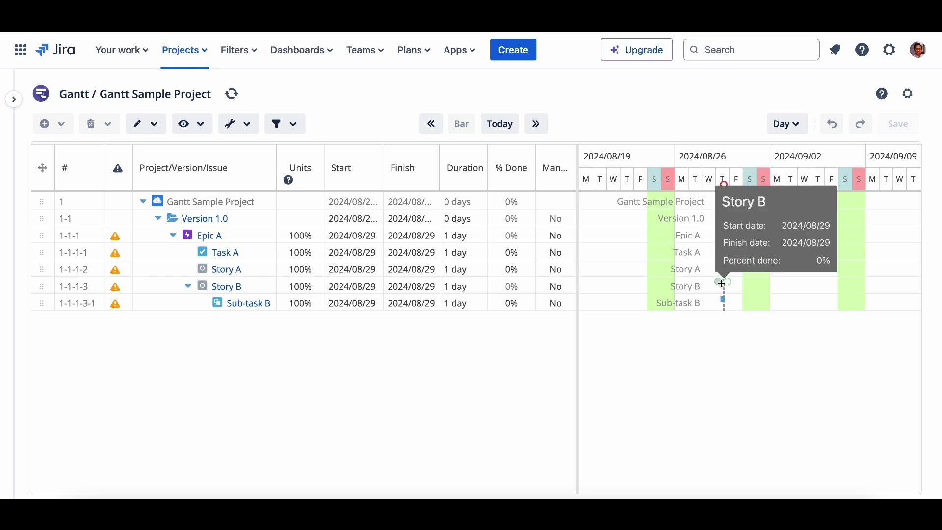
left_click_drag(722, 284, 738, 292)
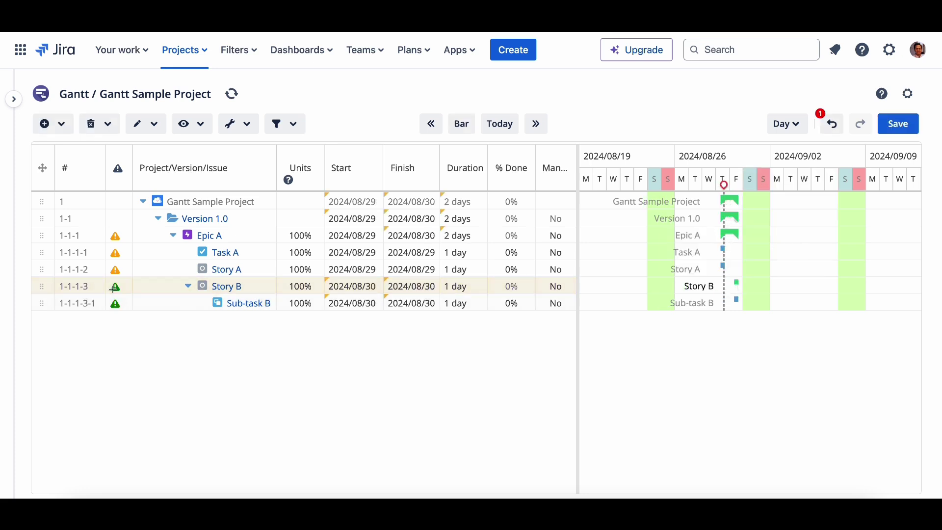
mouse_move(116, 290)
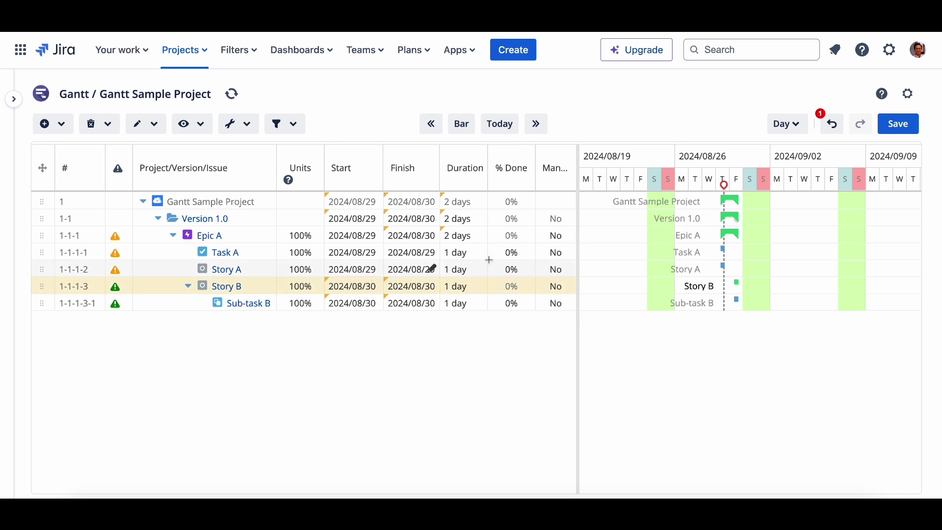
left_click_drag(728, 233, 701, 232)
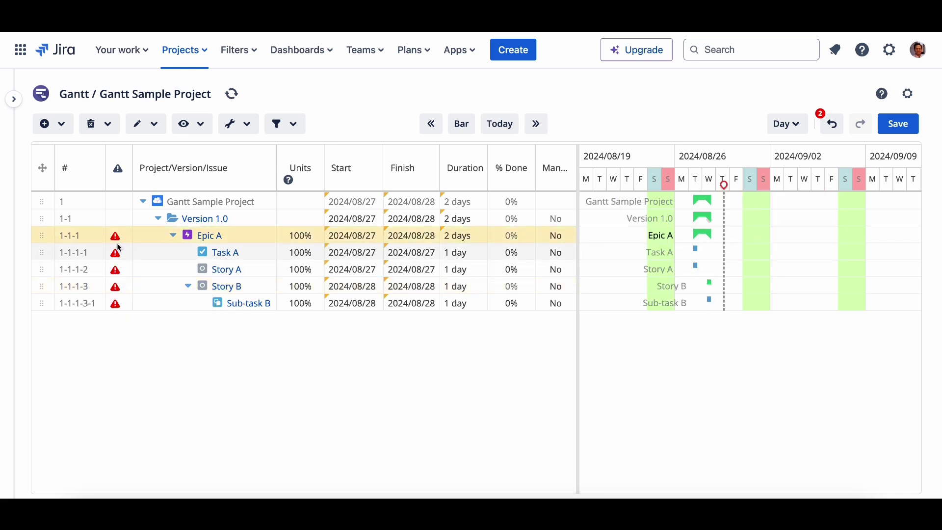
mouse_move(116, 238)
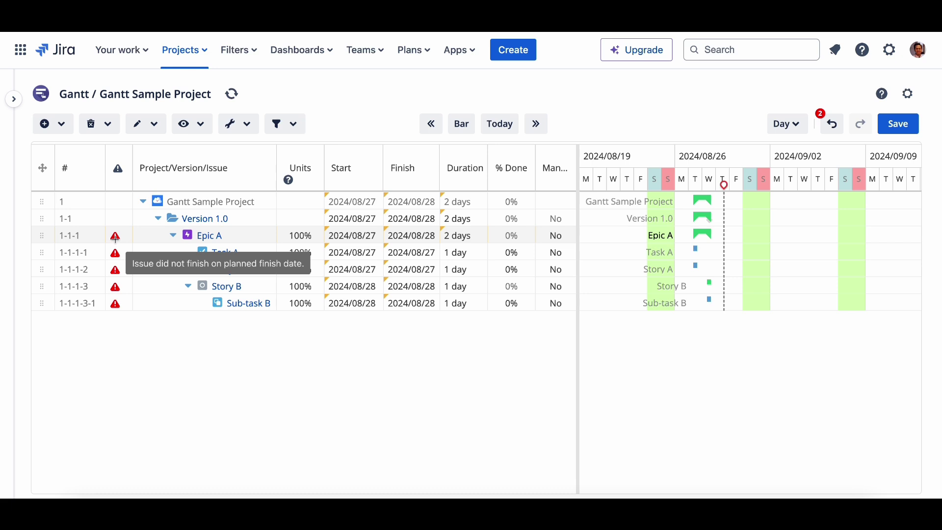
Step: Open the alert settings in the Gantt configuration and start a new alert condition, opening its color choice
left_click(913, 97)
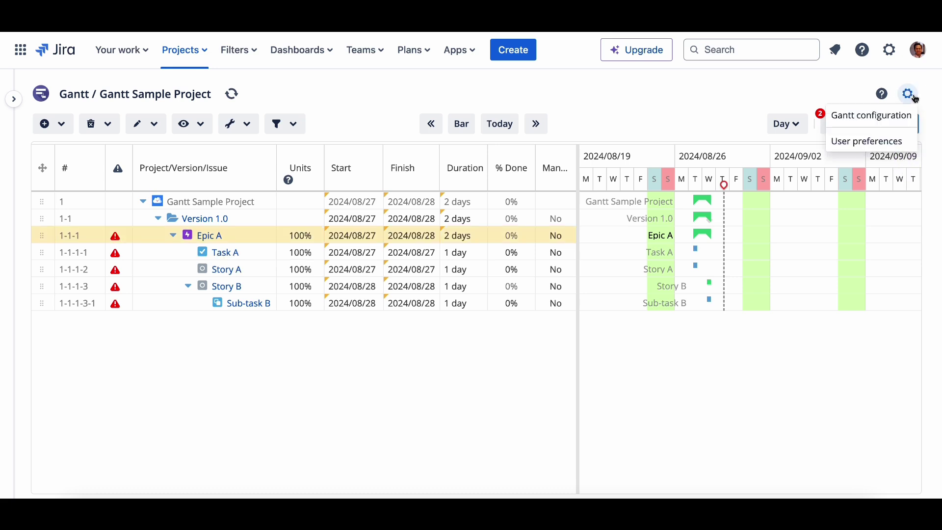
left_click(877, 117)
left_click(347, 143)
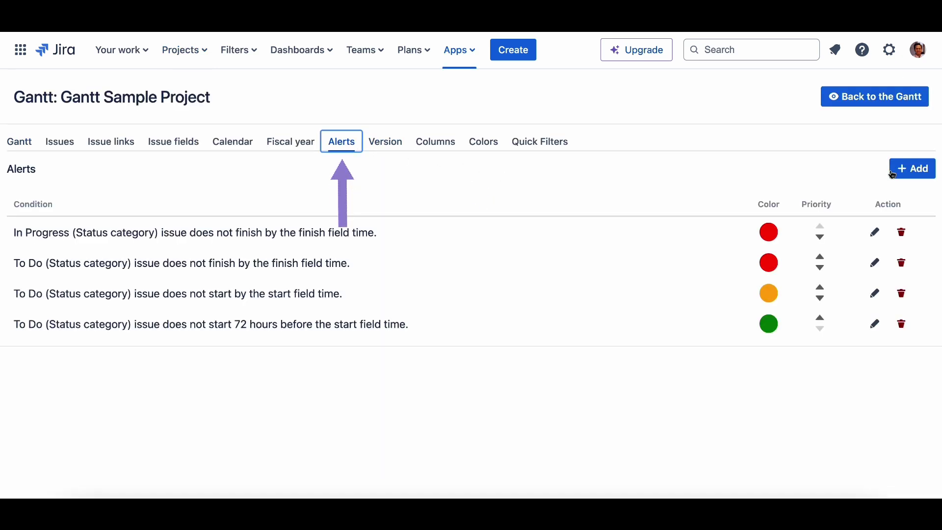
left_click(913, 168)
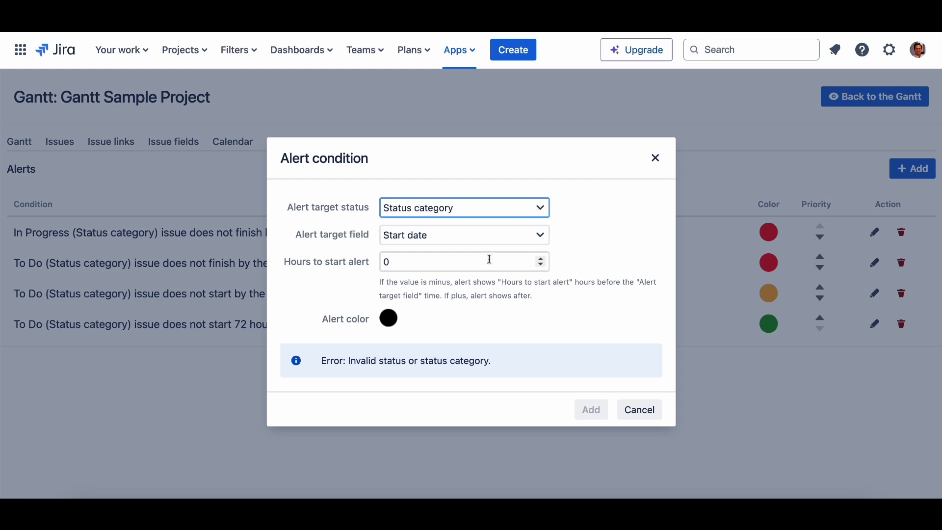
left_click(390, 320)
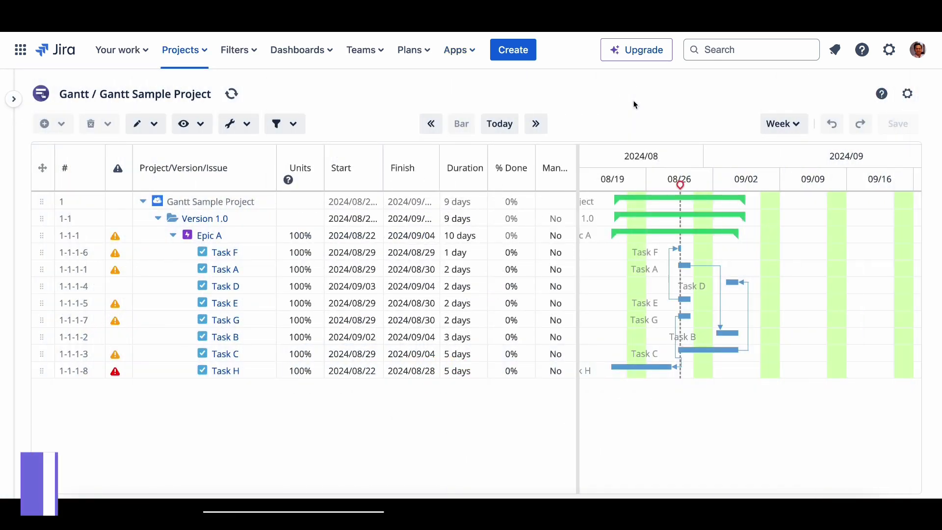
Step: Convert Task D to a milestone
left_click(257, 288)
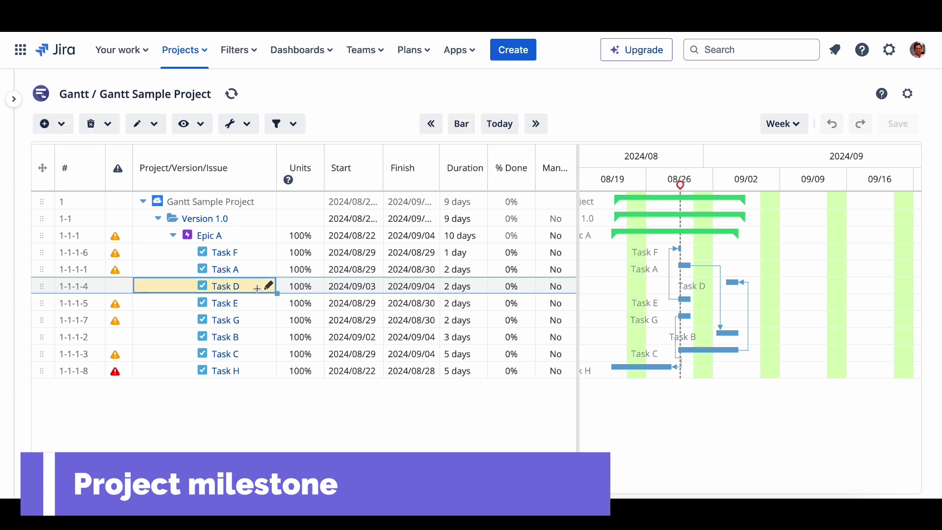
right_click(258, 290)
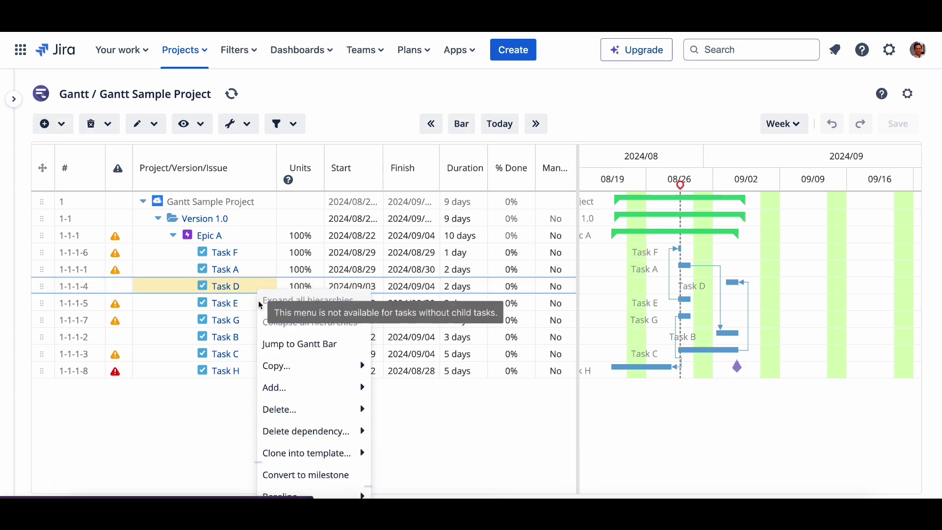
left_click(344, 473)
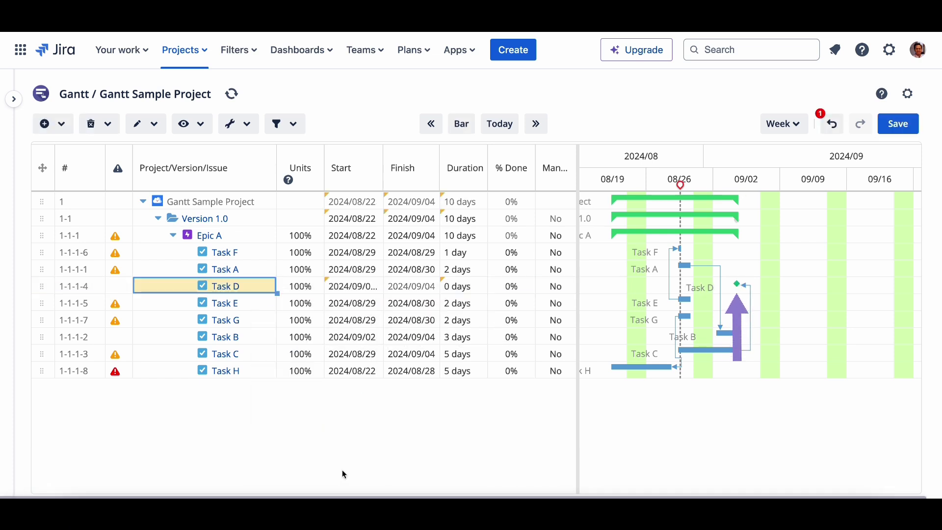
Step: Turn Task E and Task G into milestones by reducing their durations to 0 days
left_click(473, 305)
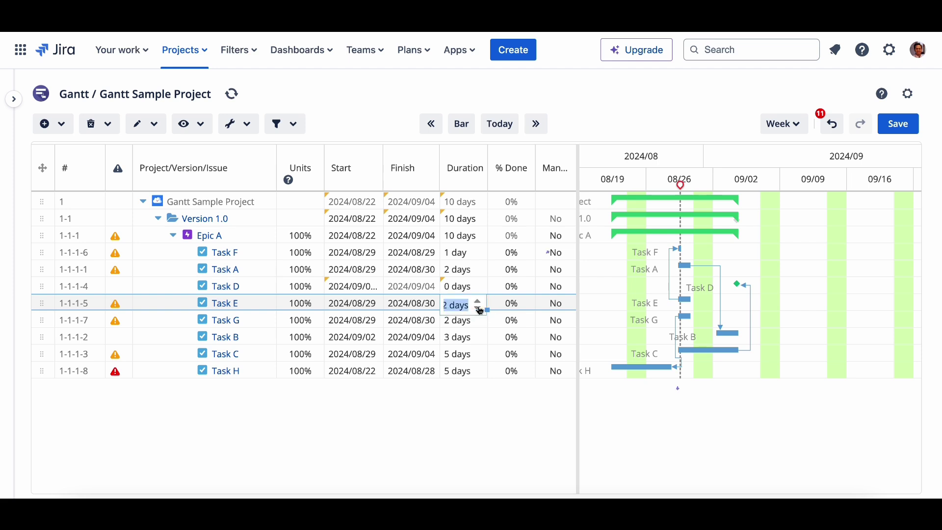
left_click(479, 309)
left_click(479, 309)
left_click(473, 322)
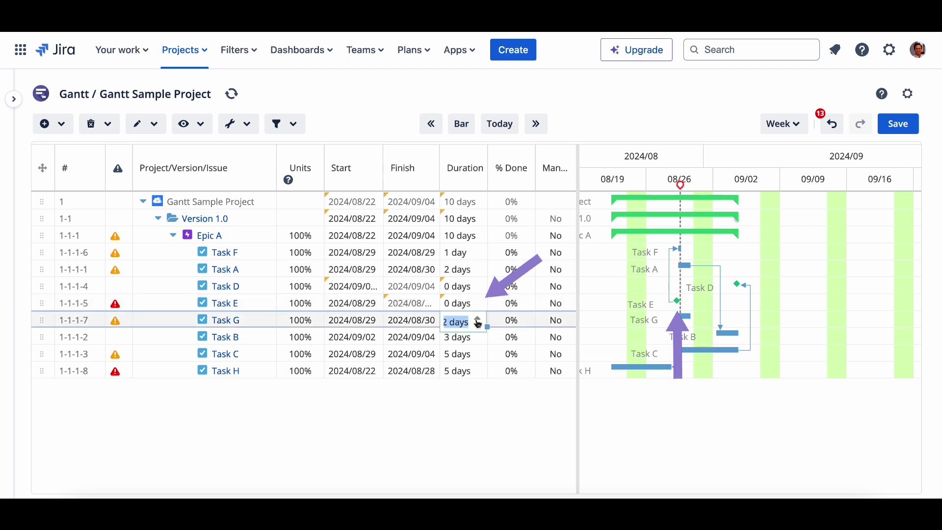
left_click(479, 326)
left_click(479, 326)
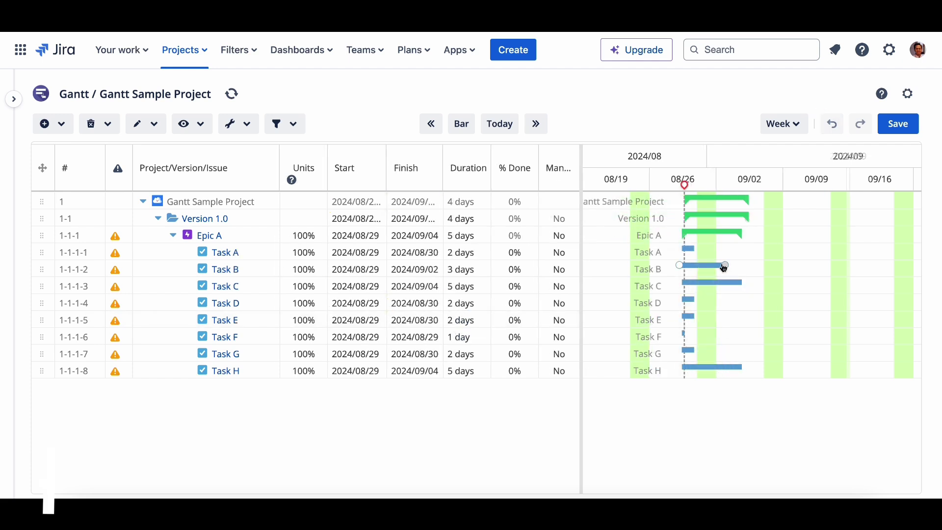
Step: Link Task B to Task C and switch Task C to manual scheduling, trying it out by moving Task B's bar
left_click_drag(724, 267, 703, 266)
left_click(559, 289)
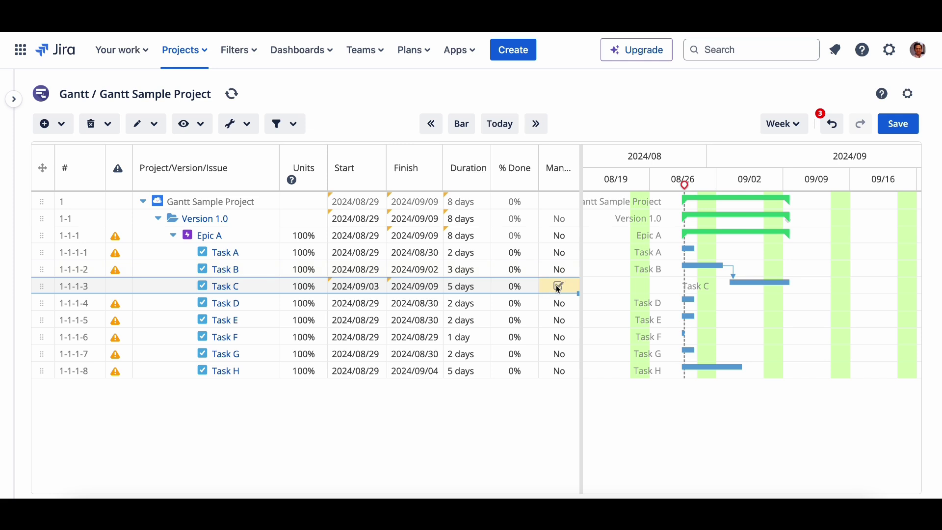
left_click(560, 303)
left_click_drag(712, 266, 780, 271)
Step: Create a dependency from Task D to Task E and set Task E's % Done to 100
left_click_drag(694, 300, 623, 317)
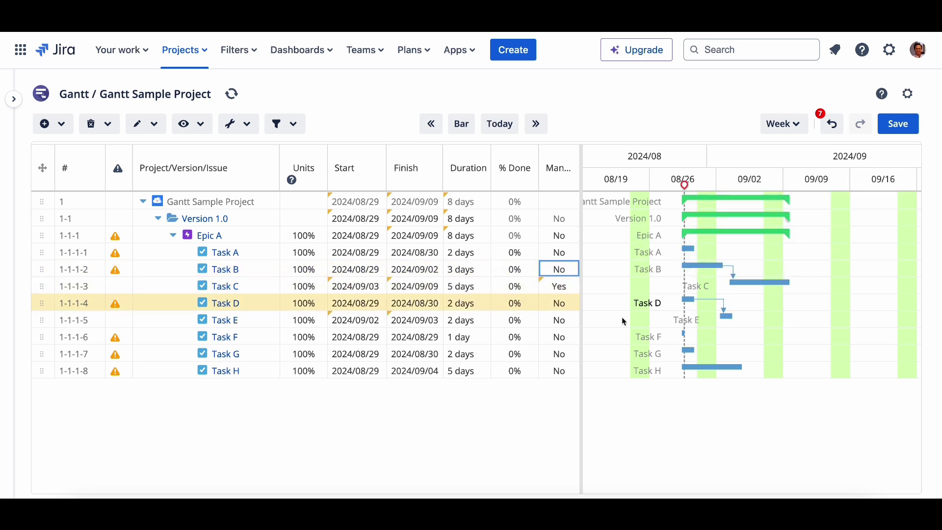
left_click(522, 320)
type("100")
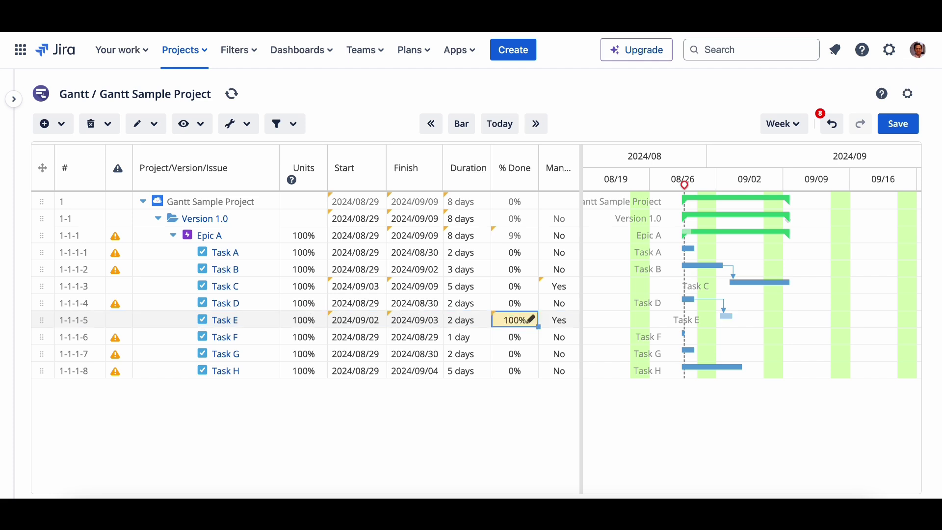
Step: Move Task D's bar to start on 2024/09/10
left_click(567, 336)
left_click_drag(692, 298, 806, 299)
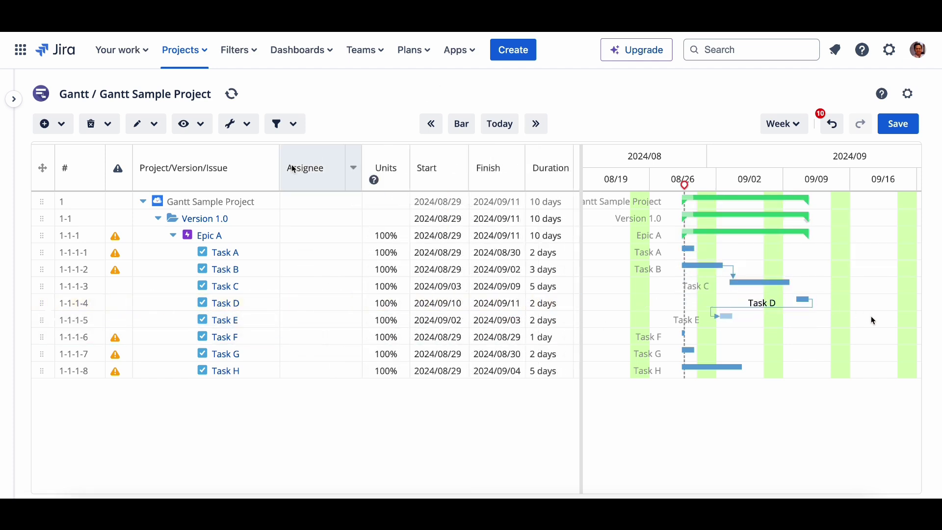
Step: Show the resource view below the Gantt and assign Task A to a team member
left_click(199, 129)
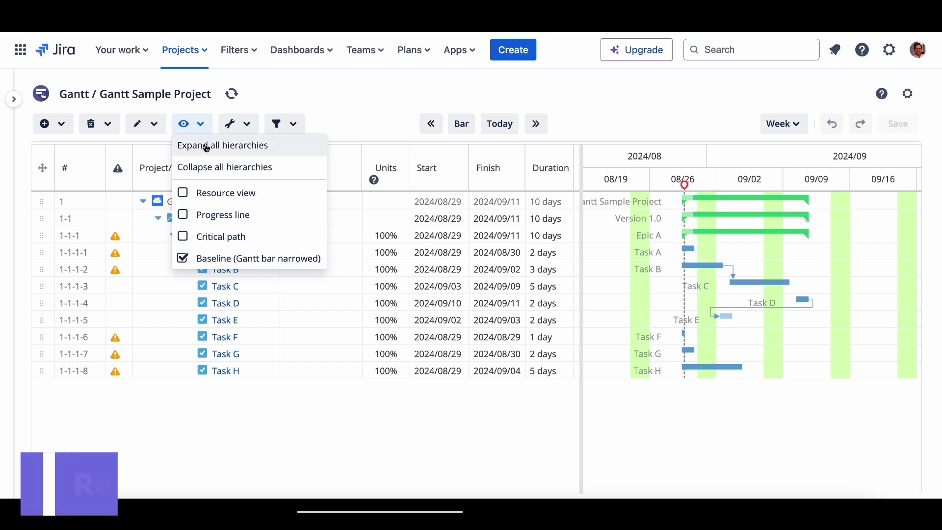
left_click(236, 194)
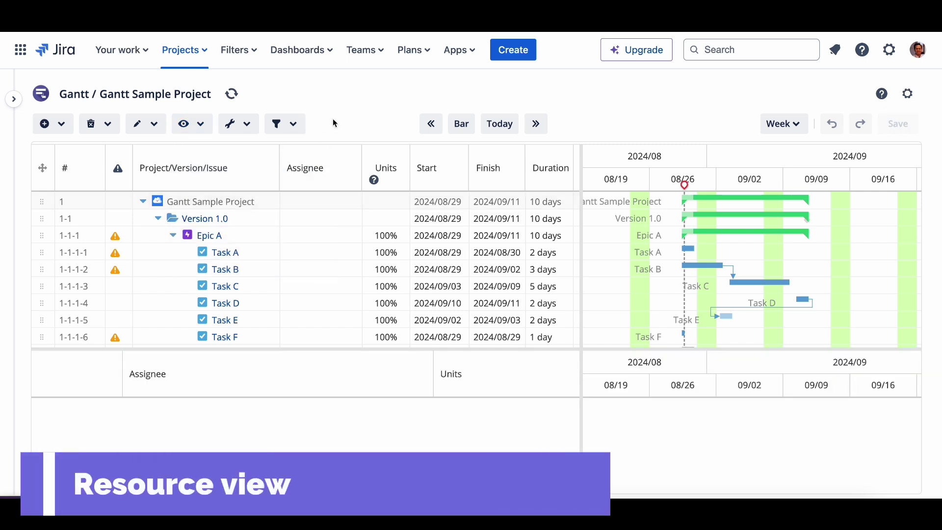
left_click(326, 252)
left_click(352, 254)
left_click(345, 273)
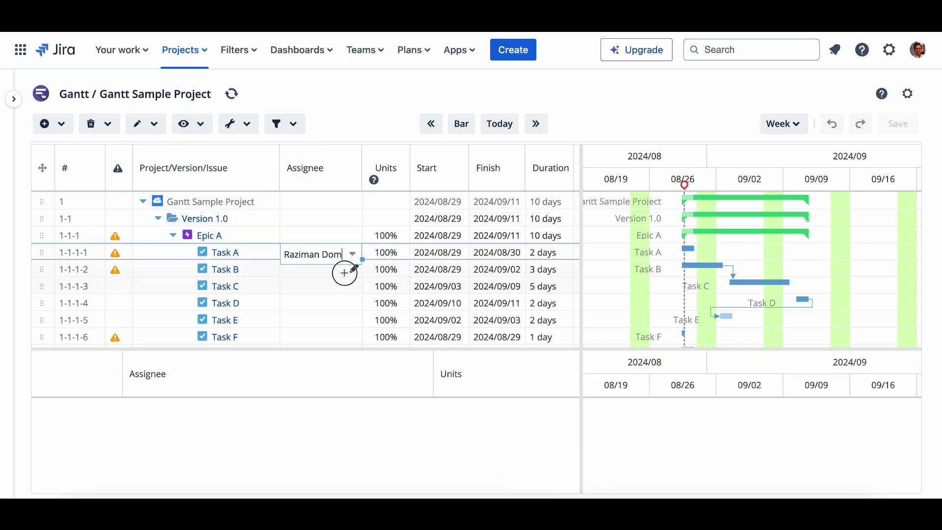
Step: Assign Task B to the same team member as Task A, and Task C to a different one
left_click(345, 273)
left_click(352, 271)
left_click(324, 294)
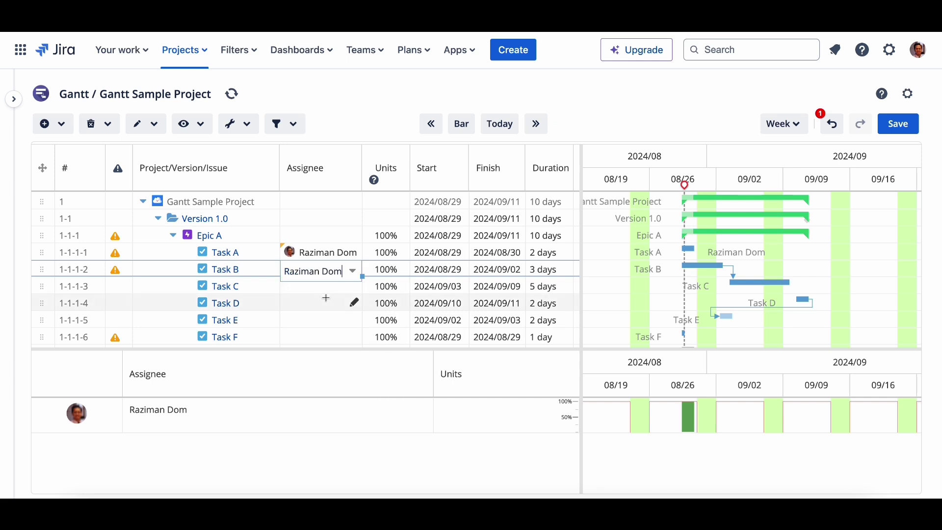
left_click(346, 286)
left_click(353, 288)
left_click(322, 329)
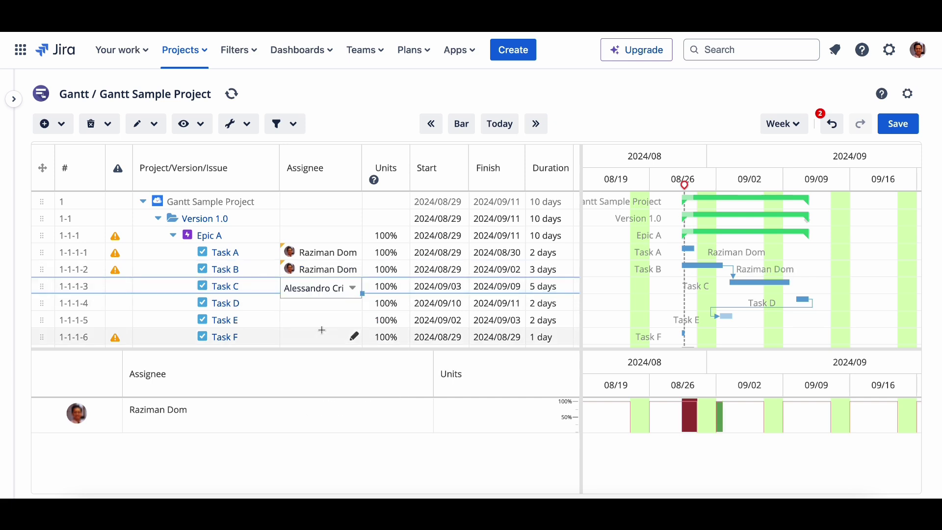
Step: Assign Task D to a team member other than the assignees of Tasks A, B and C
left_click(346, 302)
left_click(352, 305)
left_click(320, 374)
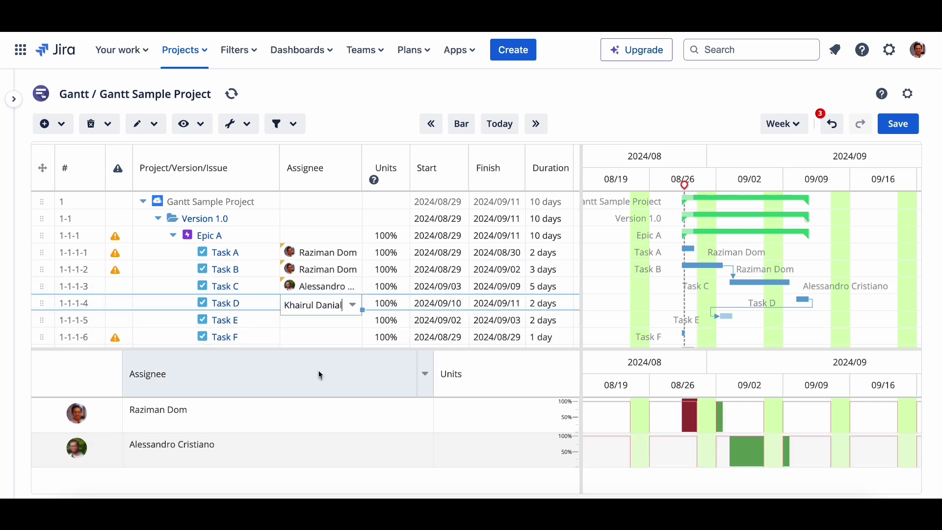
left_click(342, 240)
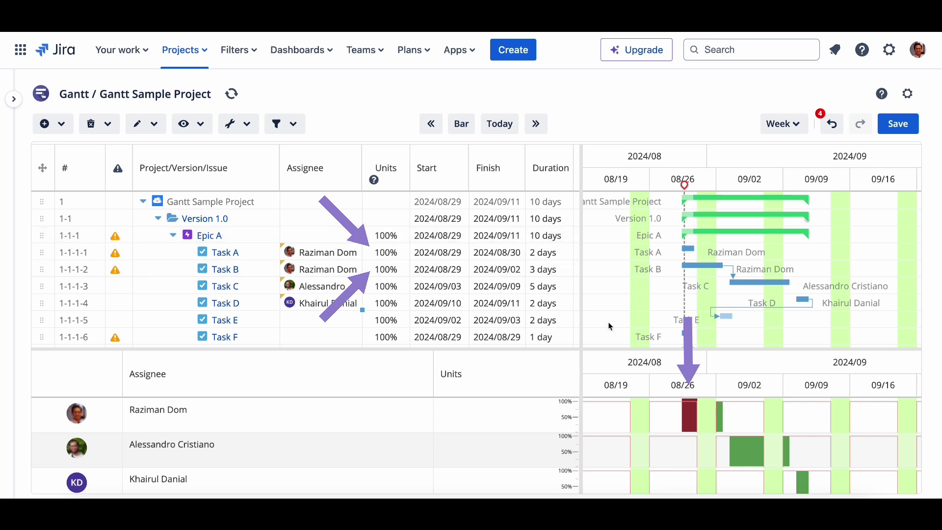
Step: Resolve the overload of the team member shared by Tasks A and B by moving Task B's bar to start on 2024/09/02
left_click(685, 419)
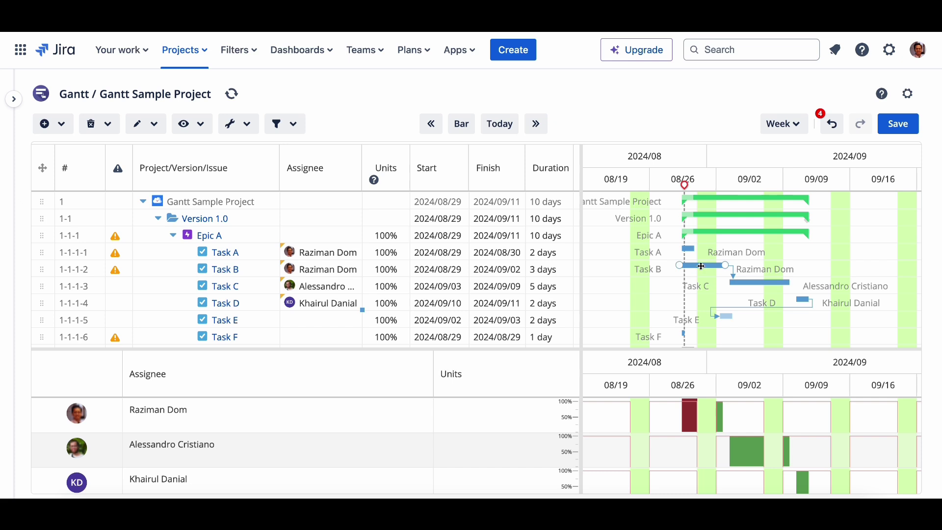
left_click_drag(702, 266, 739, 265)
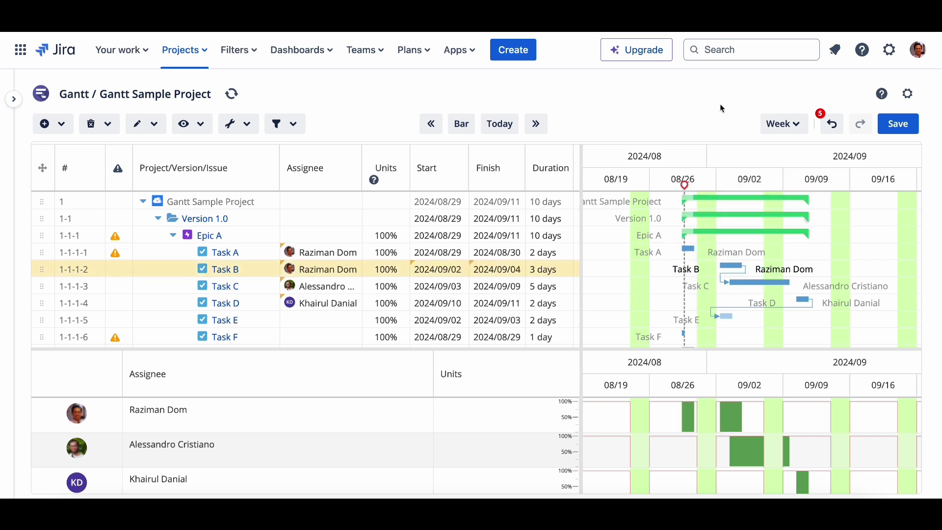
Step: Assign Task F to the same team member as Task A, and set the Units of both tasks to 50%
left_click(328, 339)
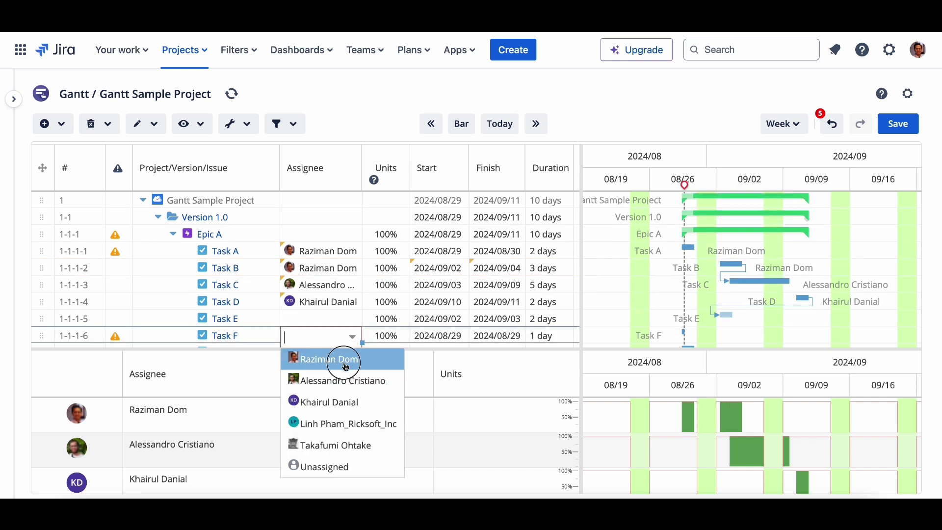
left_click(347, 361)
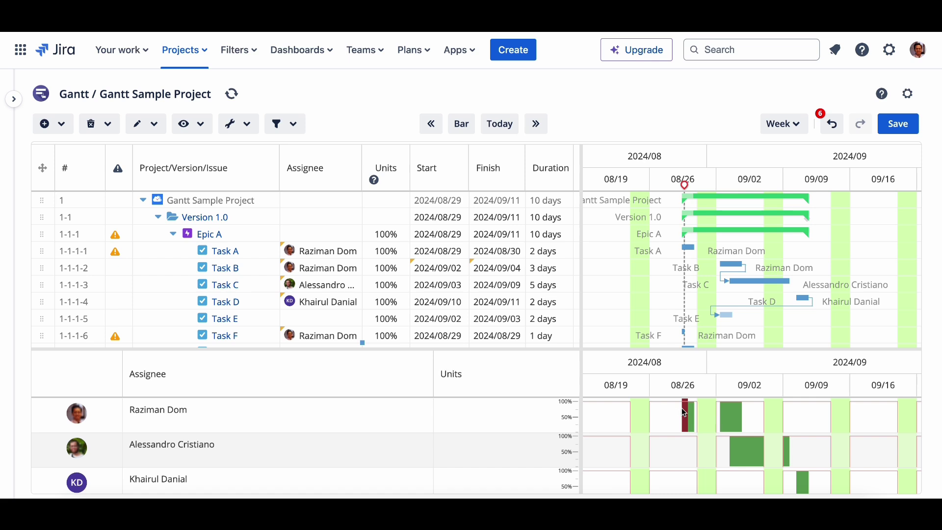
left_click(387, 336)
type("50")
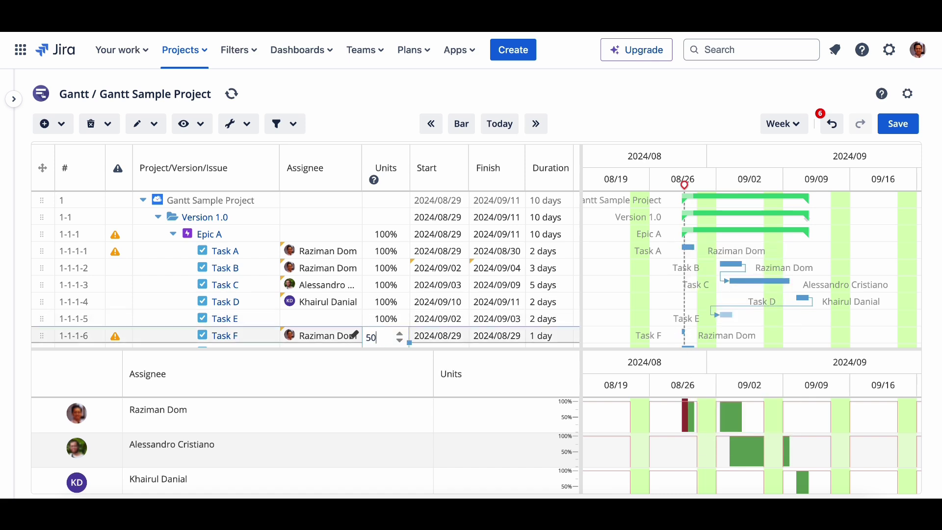
key("Return")
left_click(371, 361)
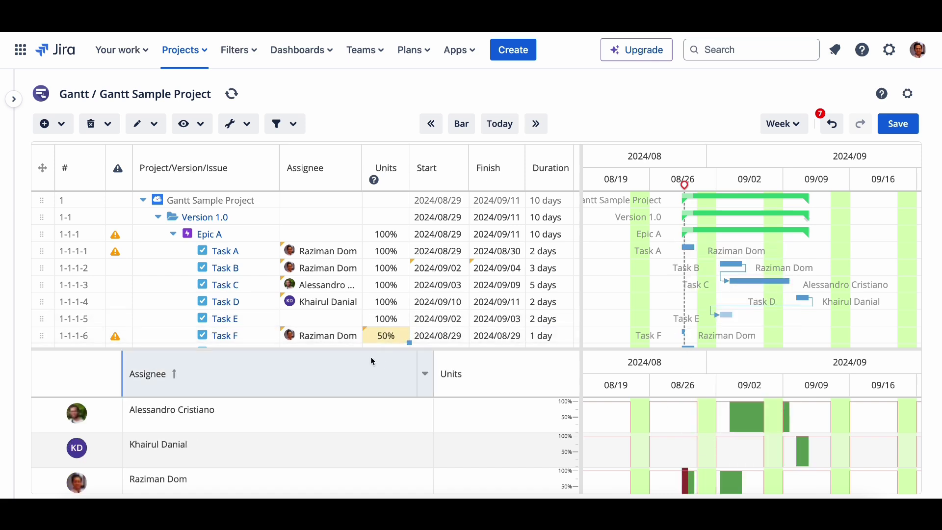
left_click(389, 252)
key("Return")
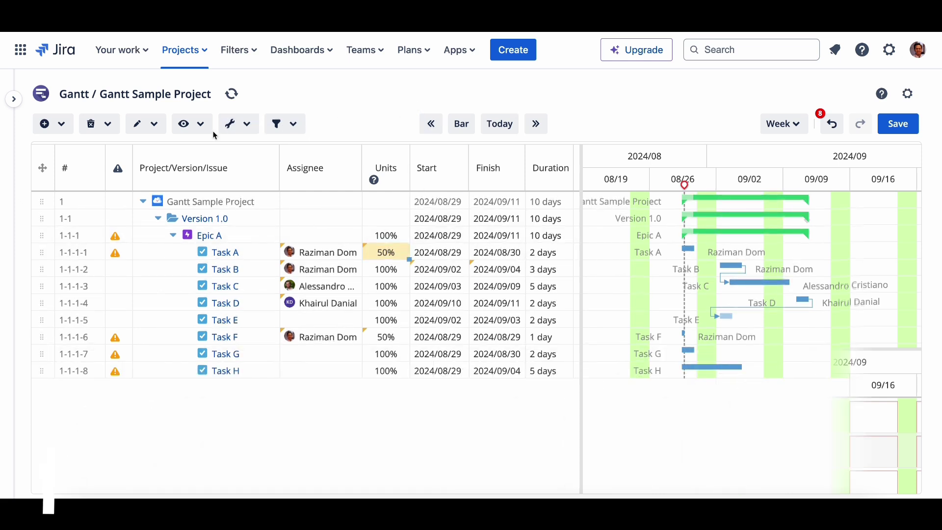
Step: Show the progress line and move Task G's bar to start on 2024/08/20
left_click(202, 125)
left_click(226, 213)
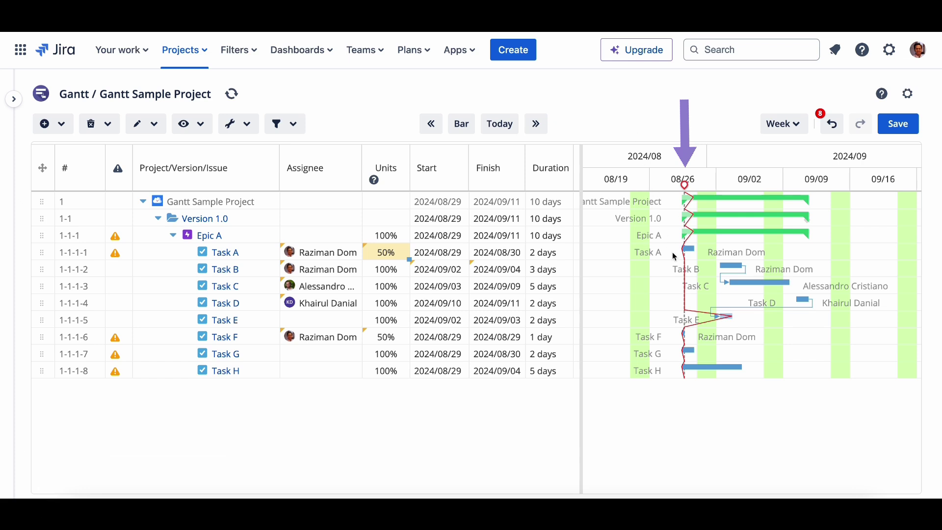
left_click_drag(689, 350, 606, 348)
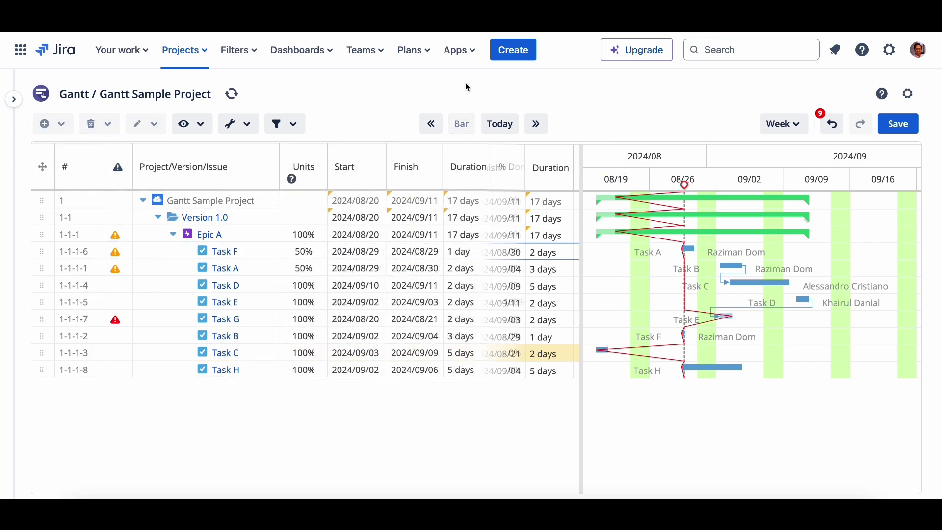
Step: Highlight the critical path on the Gantt chart and select Task B's bar
left_click(201, 125)
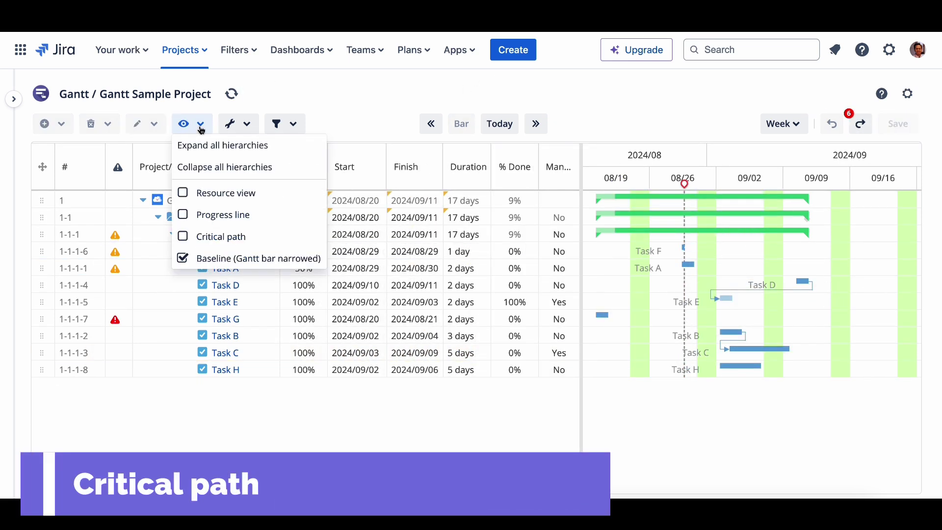
left_click(242, 236)
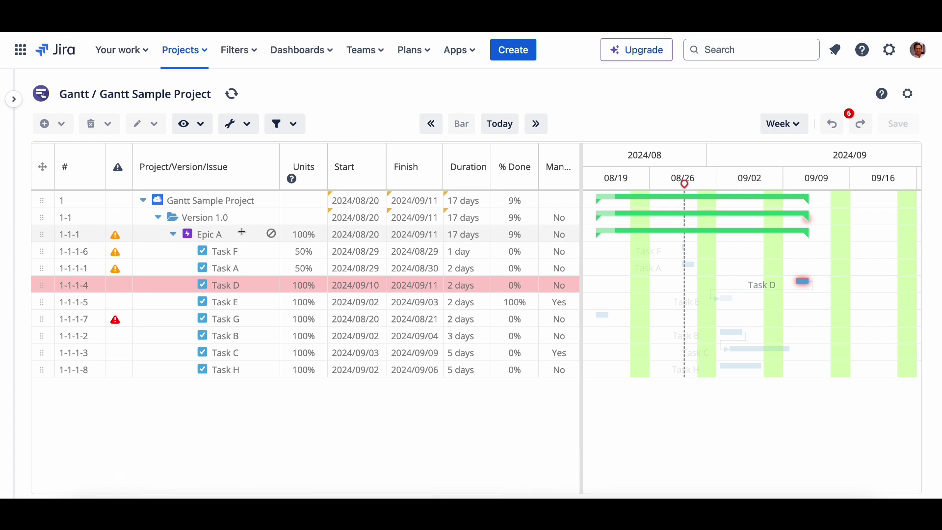
left_click(737, 333)
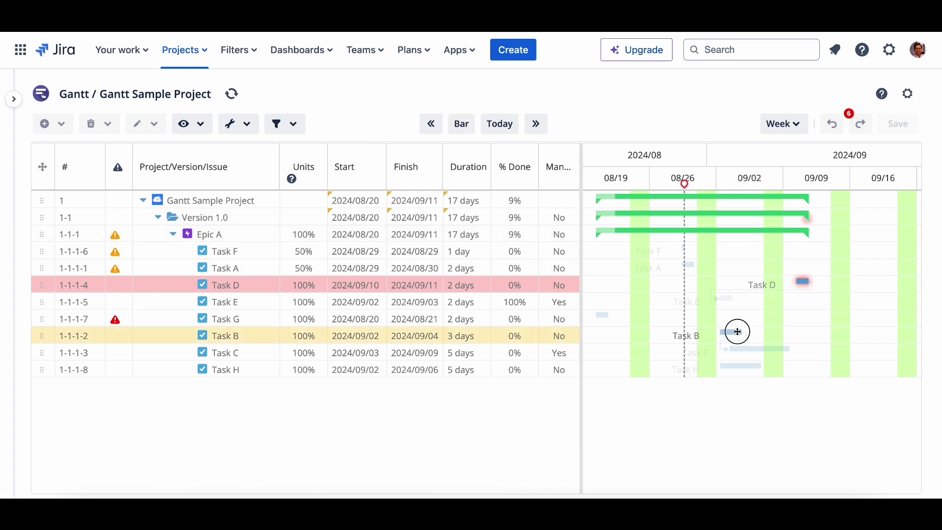
Step: Hide the critical path to move Task C's bar to start on 2024/09/05, and show the critical path again
left_click(199, 124)
left_click(235, 236)
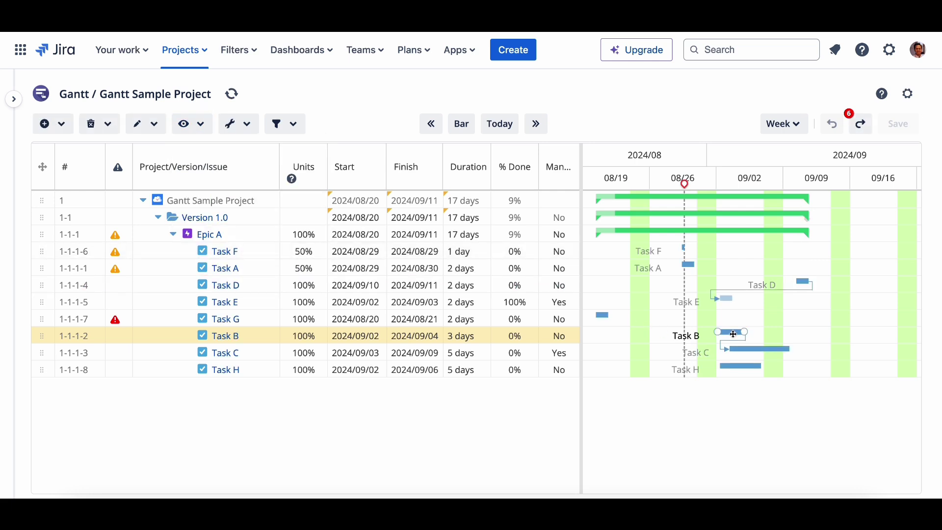
left_click_drag(740, 349, 760, 349)
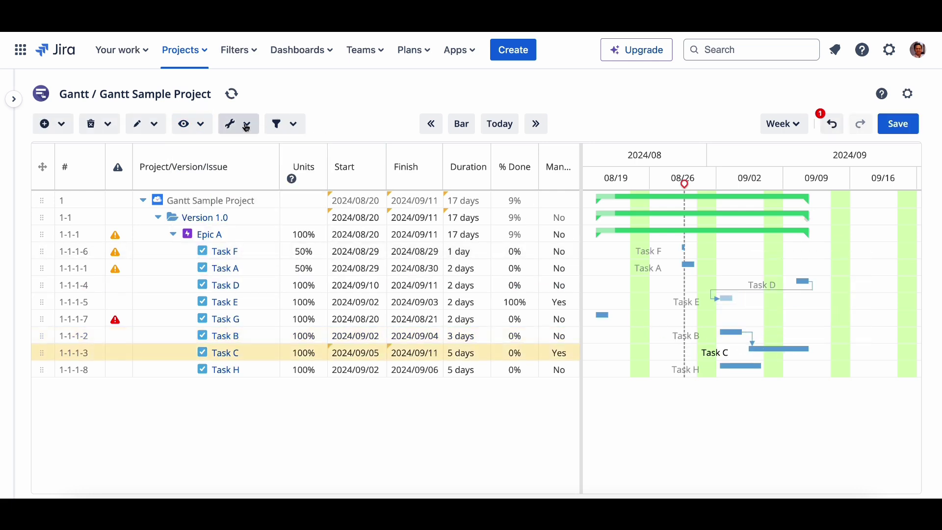
left_click(193, 123)
left_click(267, 233)
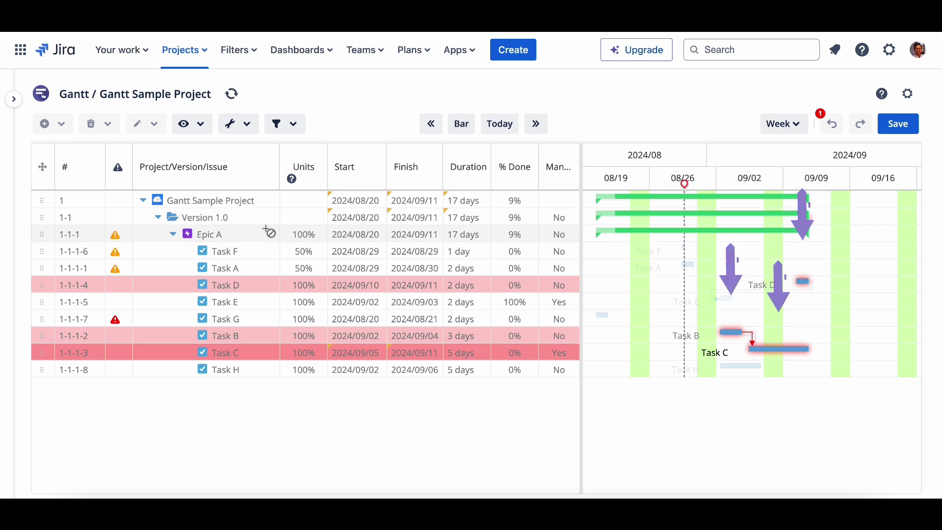
Step: Hide the critical path to move Task H's bar to start on 2024/09/16, and show the critical path again
left_click(197, 131)
left_click(232, 234)
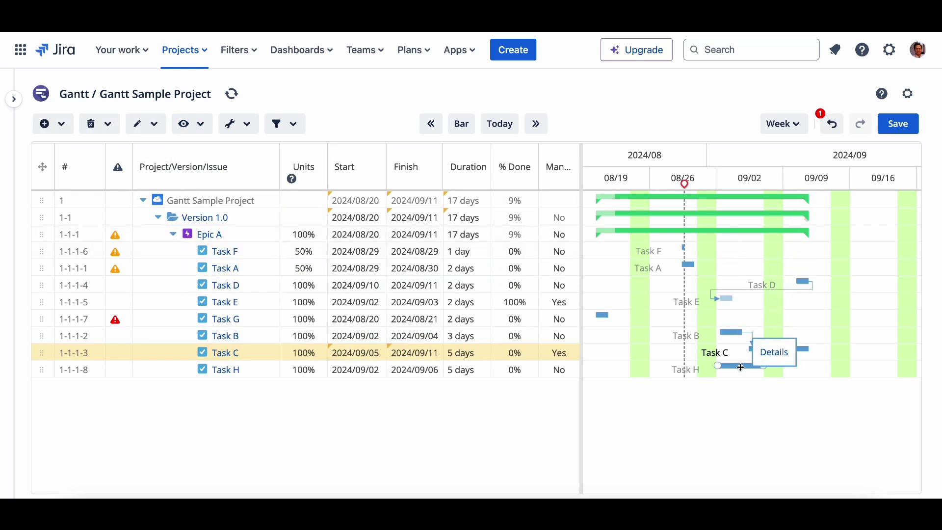
left_click_drag(741, 367, 870, 367)
left_click(198, 126)
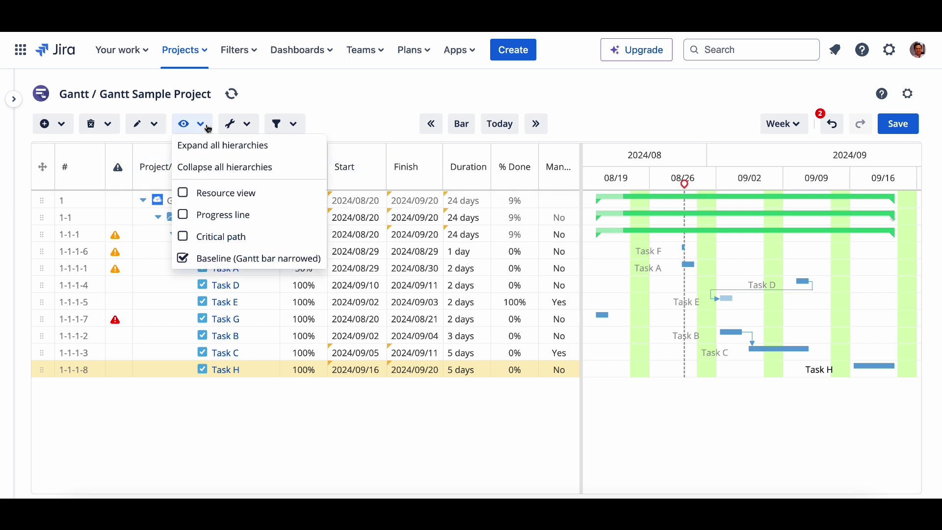
left_click(292, 234)
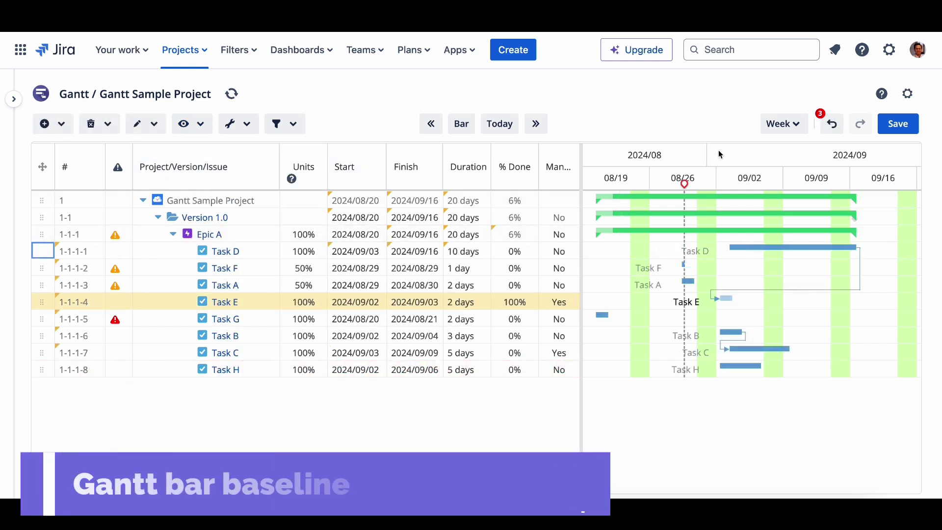
Step: Set a baseline for Task D's Gantt bar
right_click(769, 250)
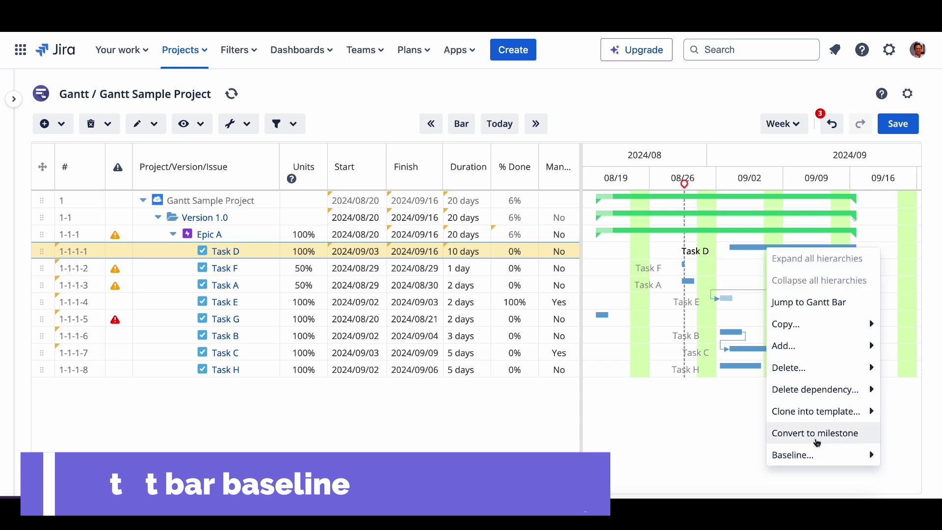
mouse_move(817, 455)
left_click(739, 455)
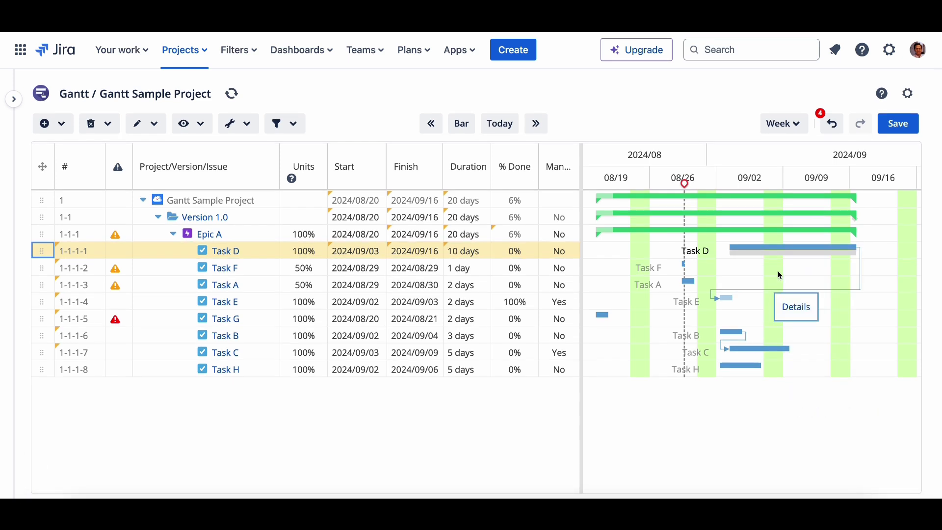
Step: Hide and re-show the baseline display, and move Task D's bar to start on 2024/09/09
left_click(202, 129)
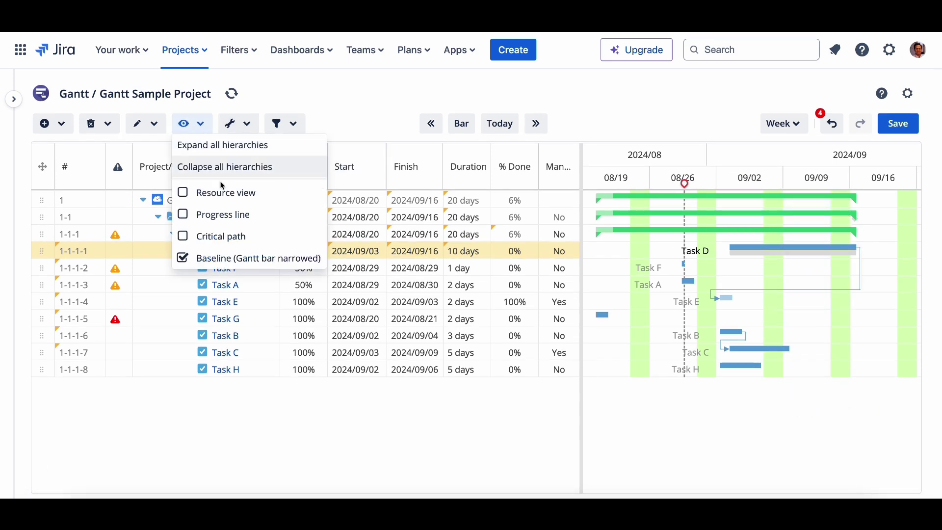
left_click(273, 257)
left_click(201, 129)
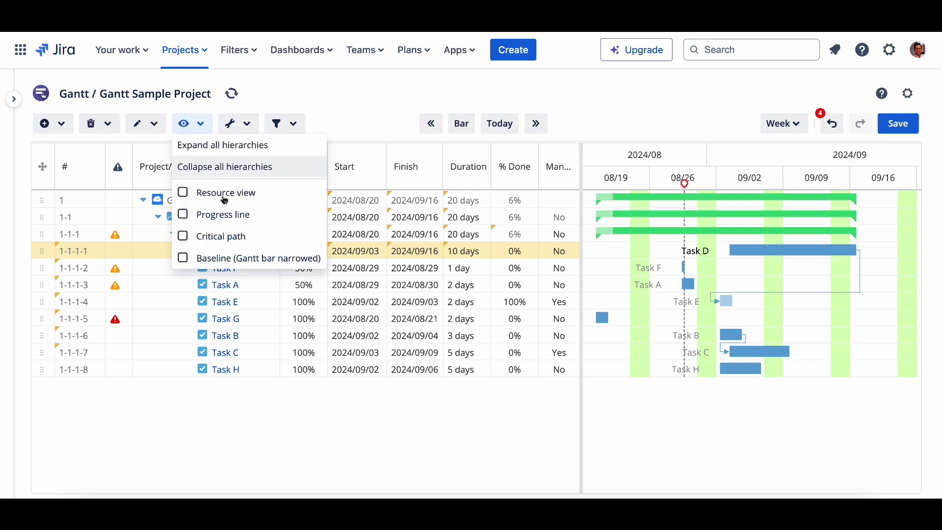
left_click(273, 260)
left_click_drag(736, 248, 794, 254)
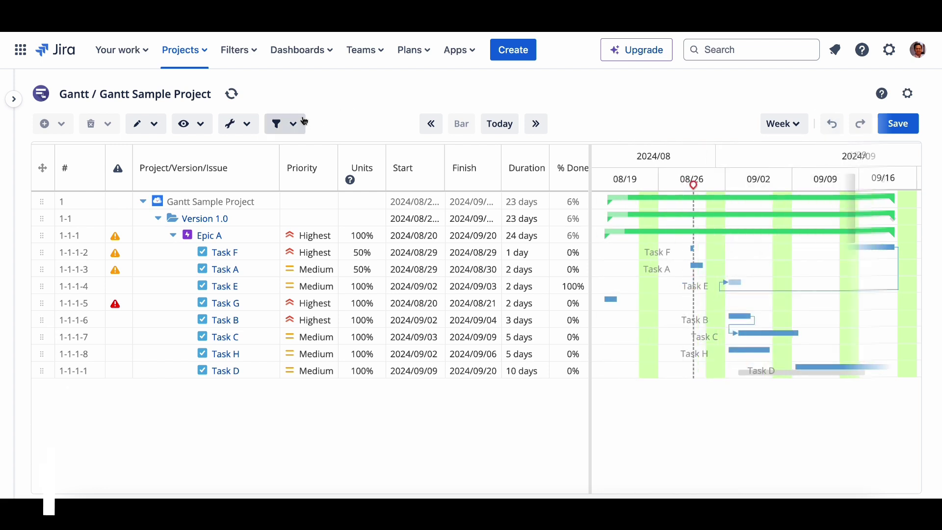
Step: Filter the issues with the Highest Priority quick filter, and clear the filter again
left_click(287, 124)
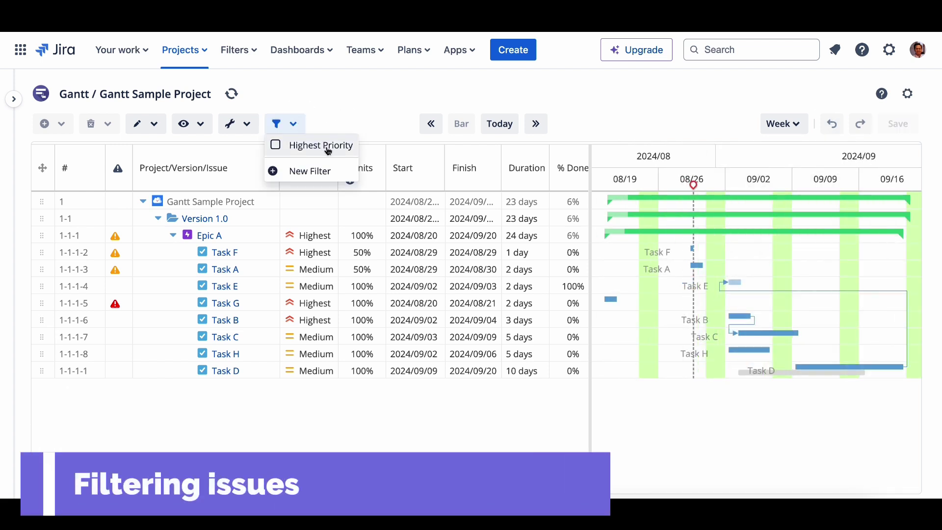
left_click(329, 147)
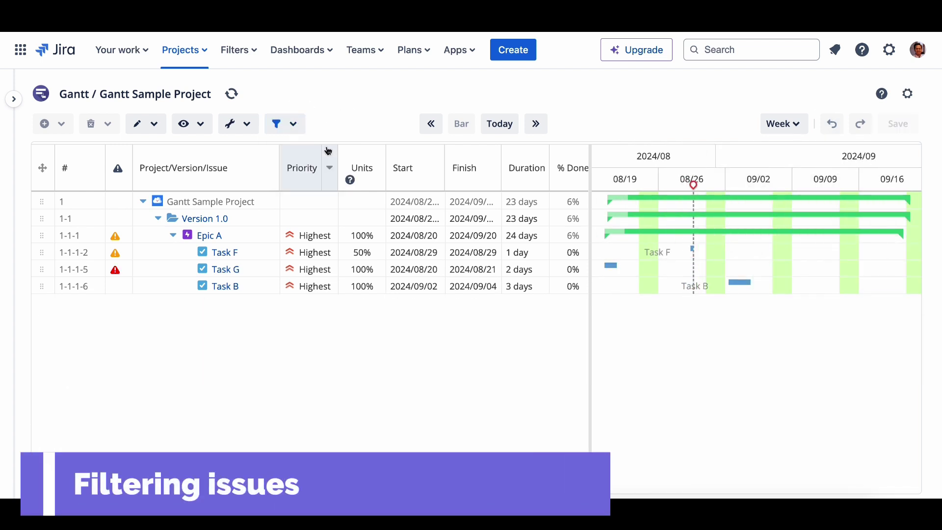
left_click(291, 126)
left_click(316, 150)
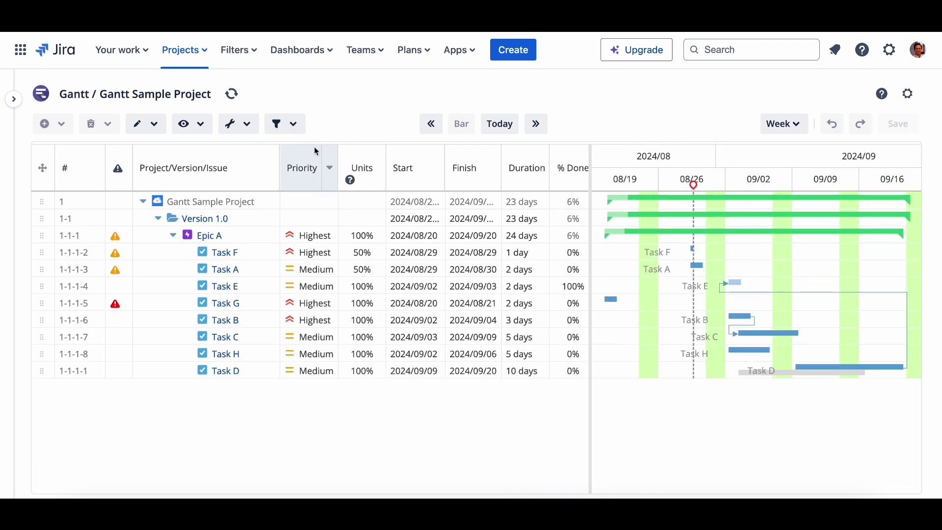
Step: Add a new quick filter named "Medium Priority" with the JQL "priority = Medium"
left_click(290, 124)
left_click(325, 170)
left_click(157, 244)
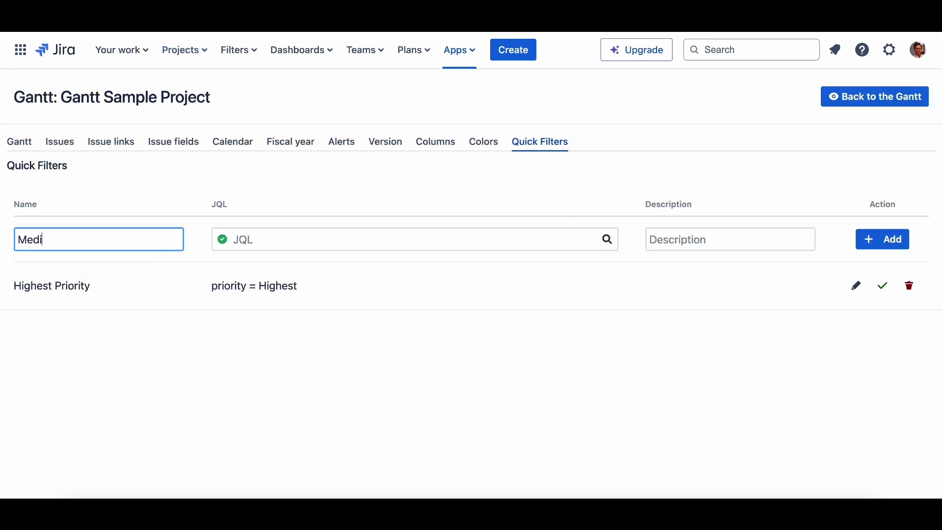
left_click(247, 243)
type("priority = ")
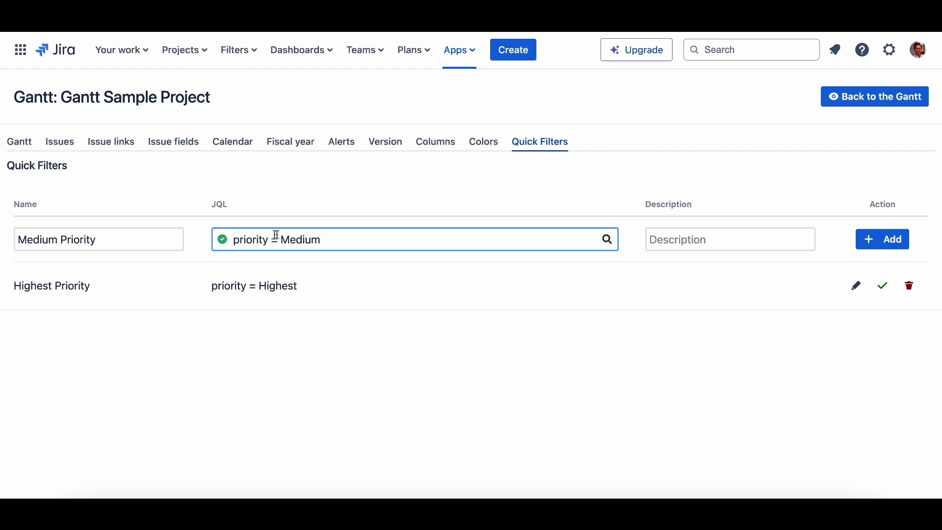
type("Medium")
left_click(883, 240)
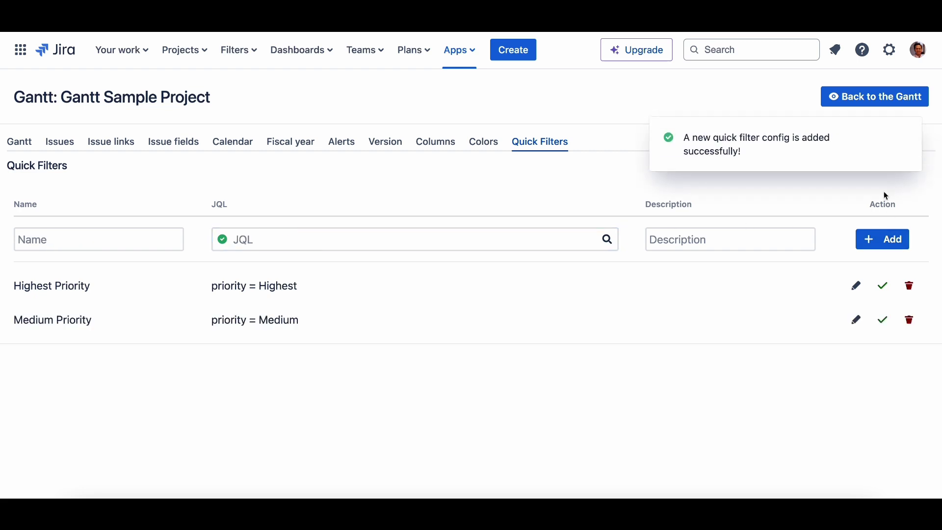
Step: Return to the Gantt and filter the issues with the Medium Priority quick filter
left_click(878, 99)
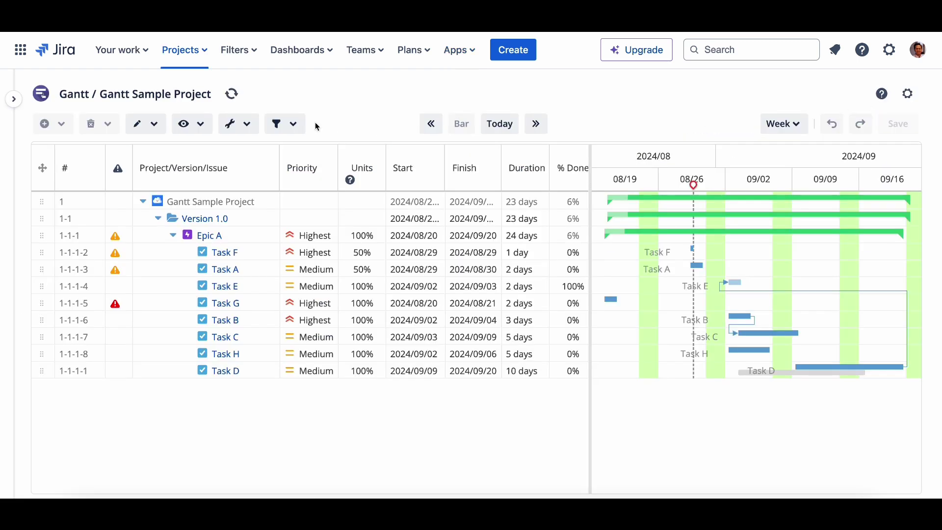
left_click(287, 123)
left_click(319, 164)
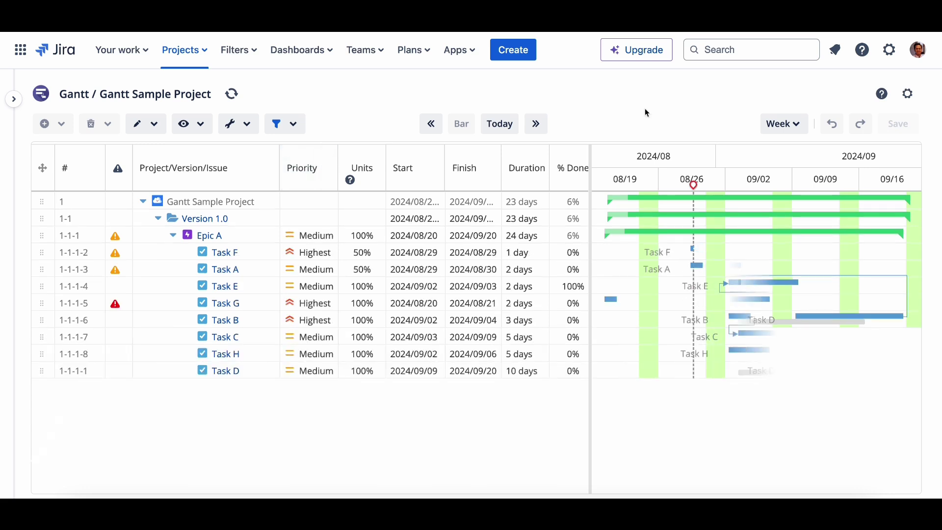
Step: Add a red children bar color named "priority highest" with the JQL "priority = highest", and return to the Gantt
left_click(908, 94)
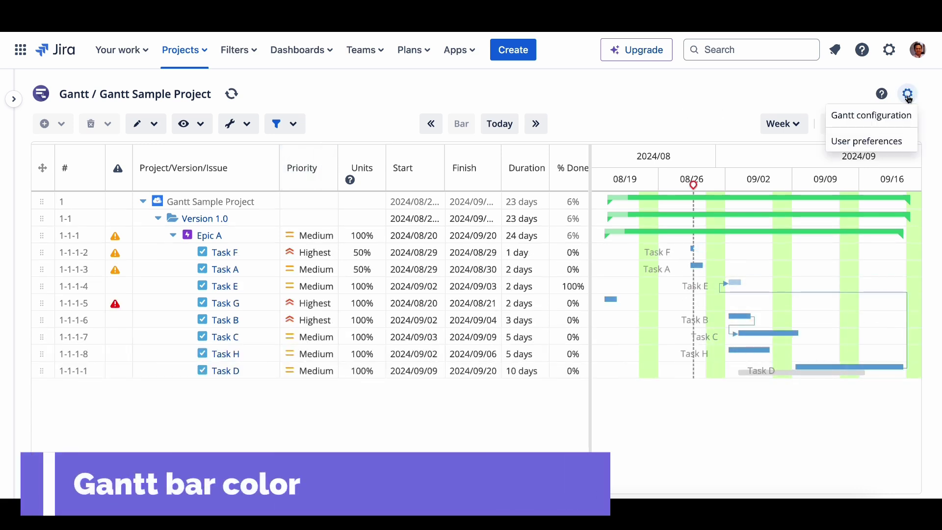
left_click(872, 116)
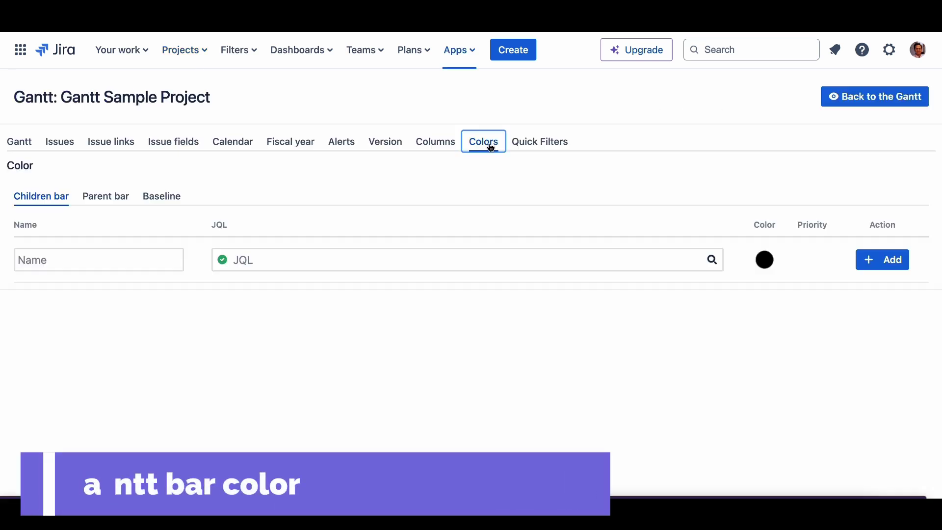
left_click(122, 260)
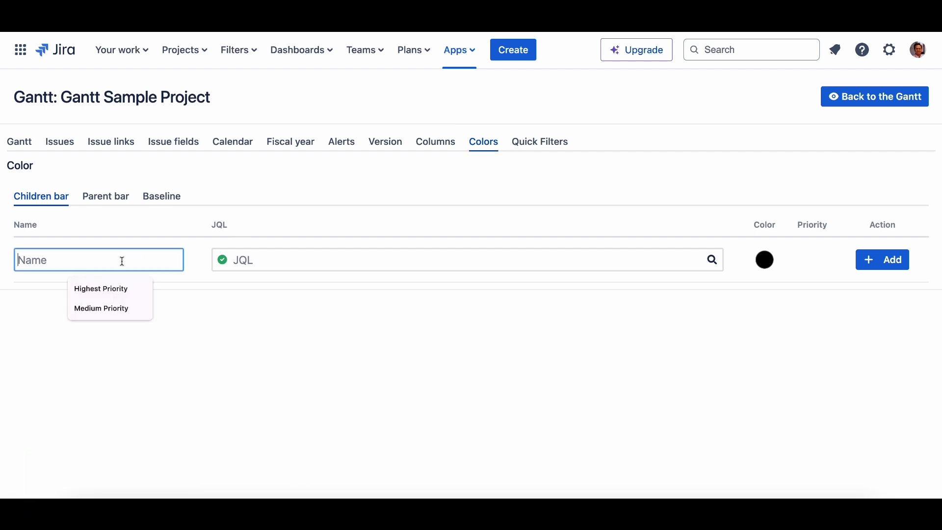
type("priority highest")
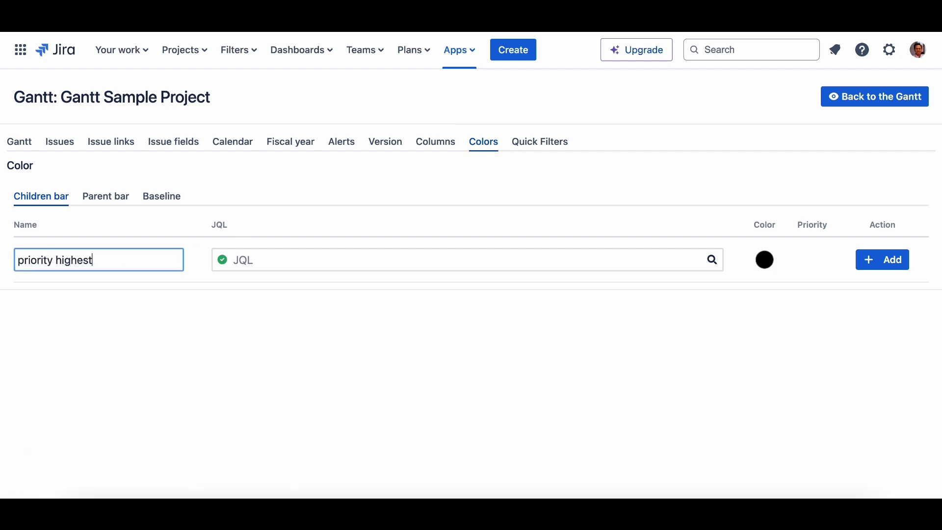
left_click(259, 263)
type("priority = highest")
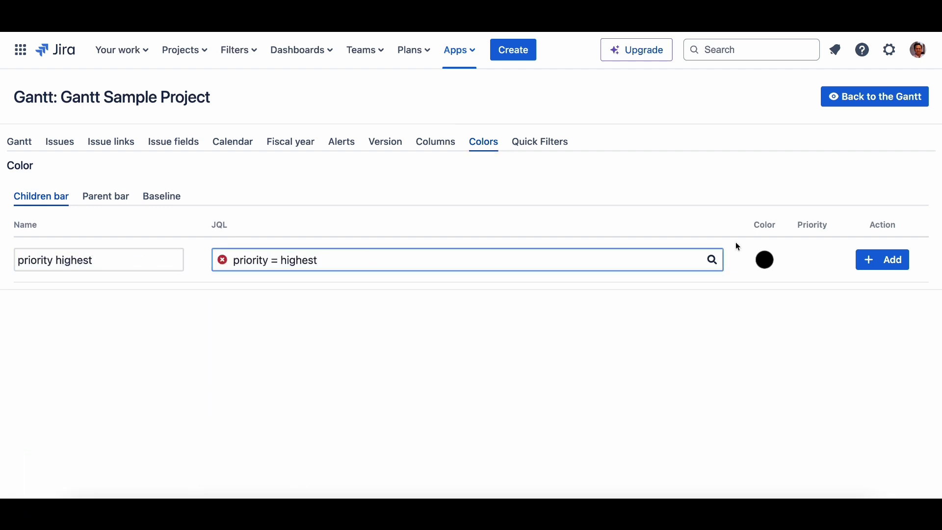
left_click(771, 259)
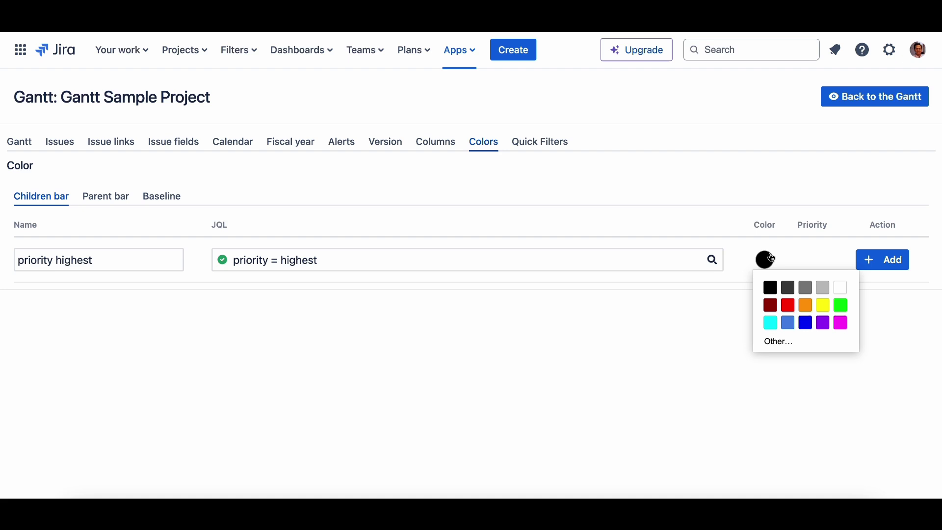
left_click(792, 306)
left_click(874, 266)
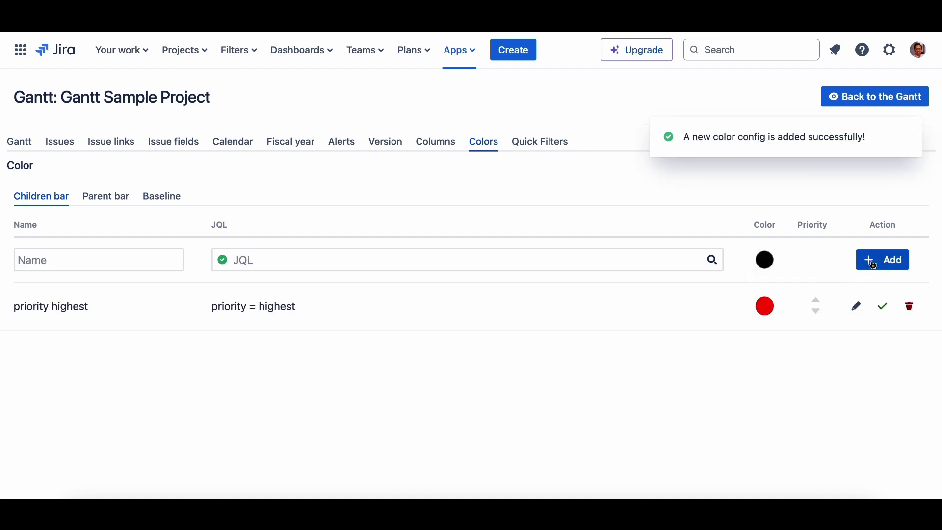
left_click(881, 103)
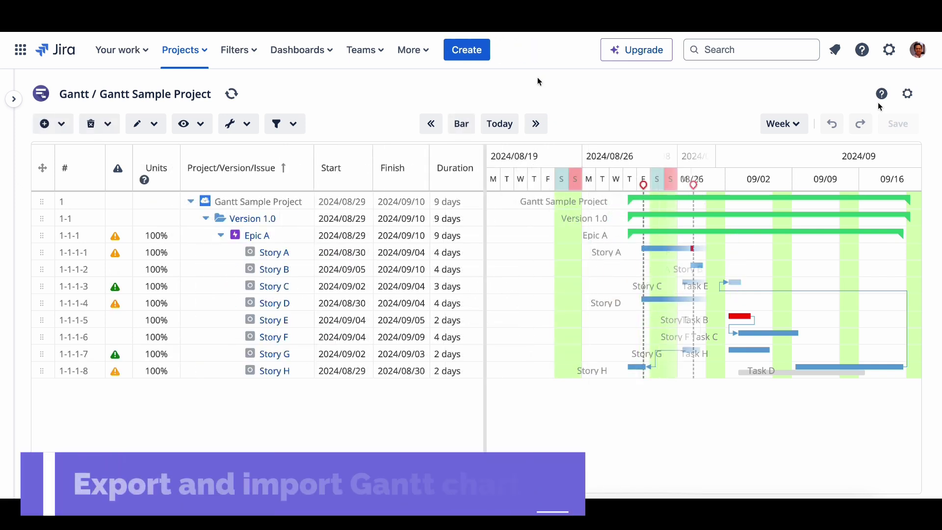
Step: Export the Gantt chart to Excel and view the exported workbook enlarged
left_click(251, 124)
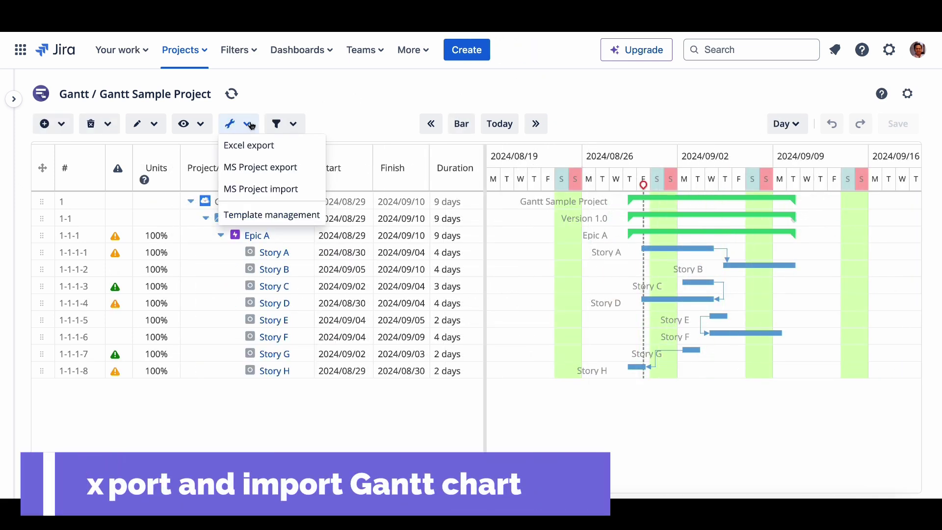
left_click(255, 146)
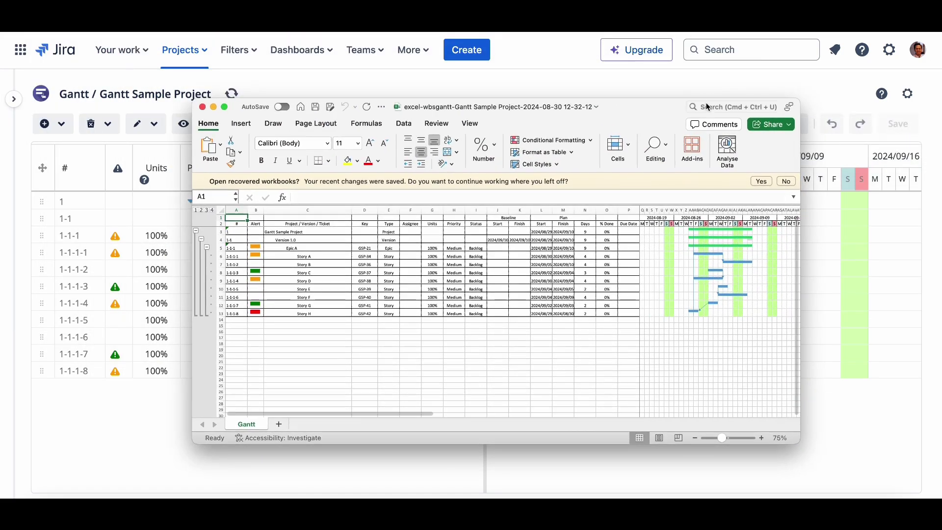
double_click(707, 104)
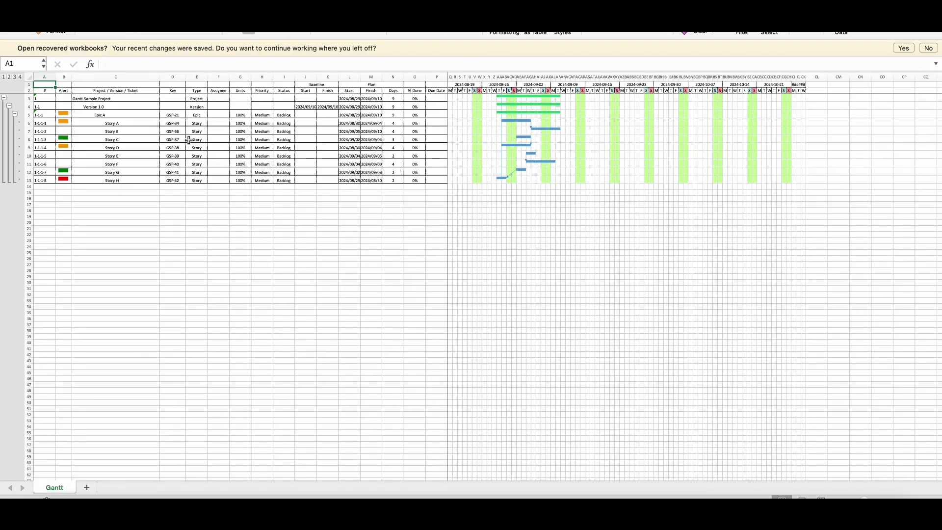
scroll(192, 145, "up", 5)
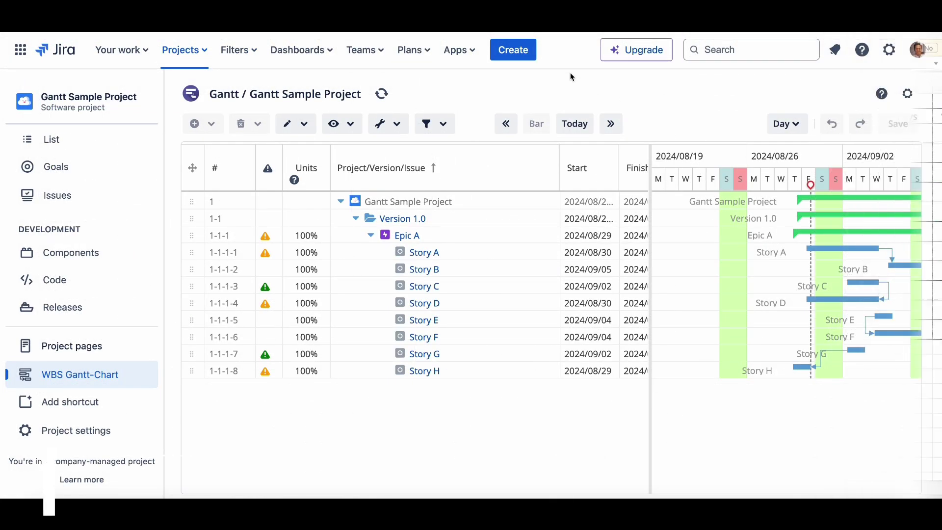
Step: Open template management, create an issue template named "Finance" under Gantt Sample Project, and expand the project
left_click(396, 131)
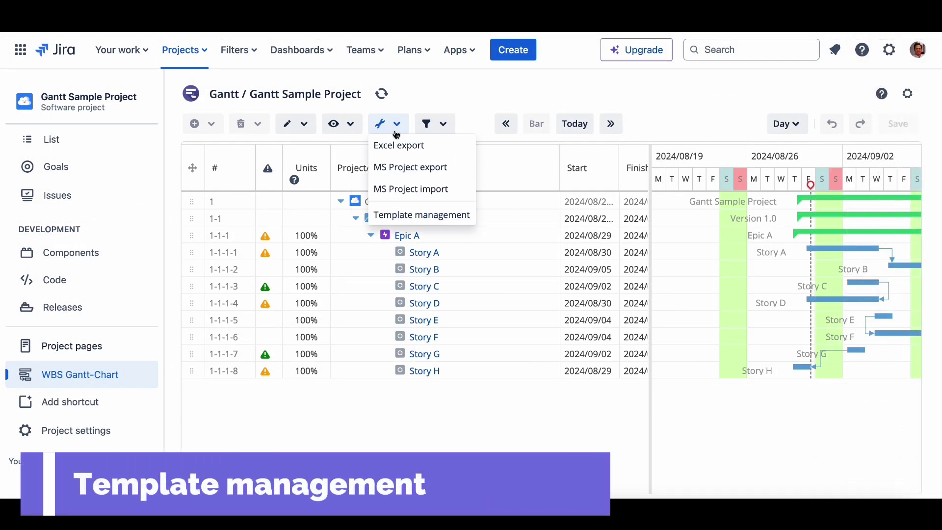
left_click(450, 216)
left_click(192, 202)
left_click(210, 124)
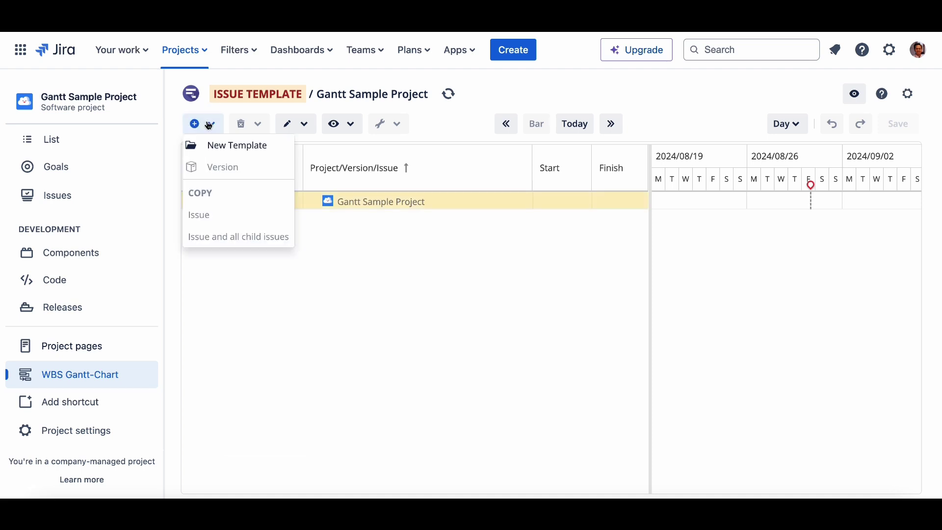
left_click(226, 147)
left_click(531, 289)
type("Fi")
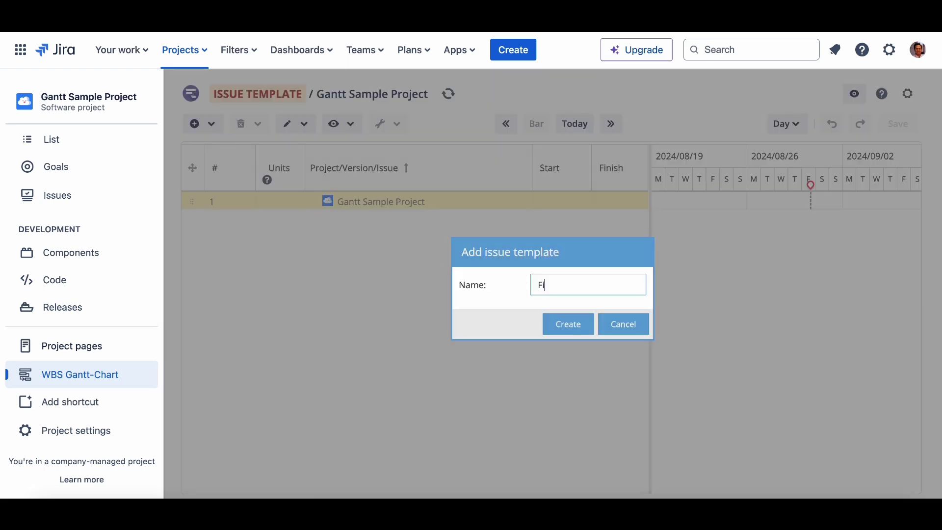
type("nance")
left_click(570, 325)
left_click(312, 201)
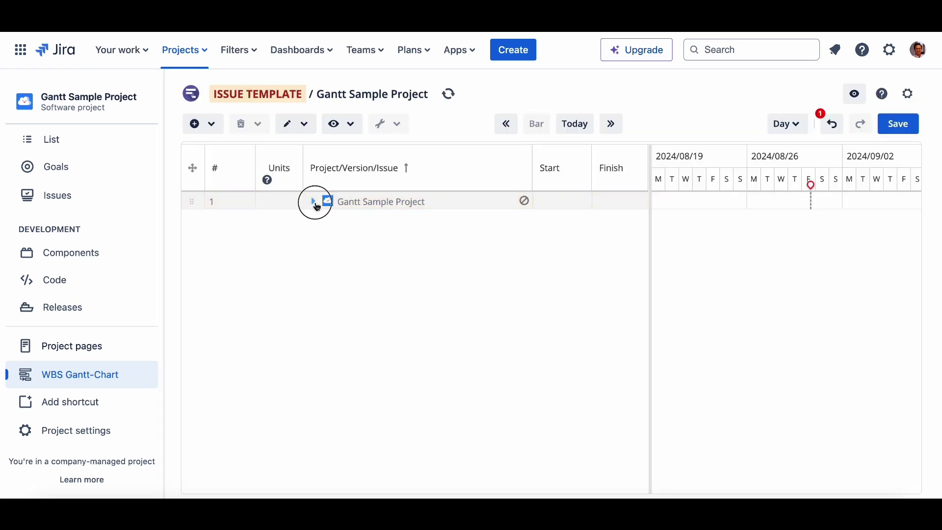
Step: Create a second issue template named "Development" under Gantt Sample Project
left_click(195, 123)
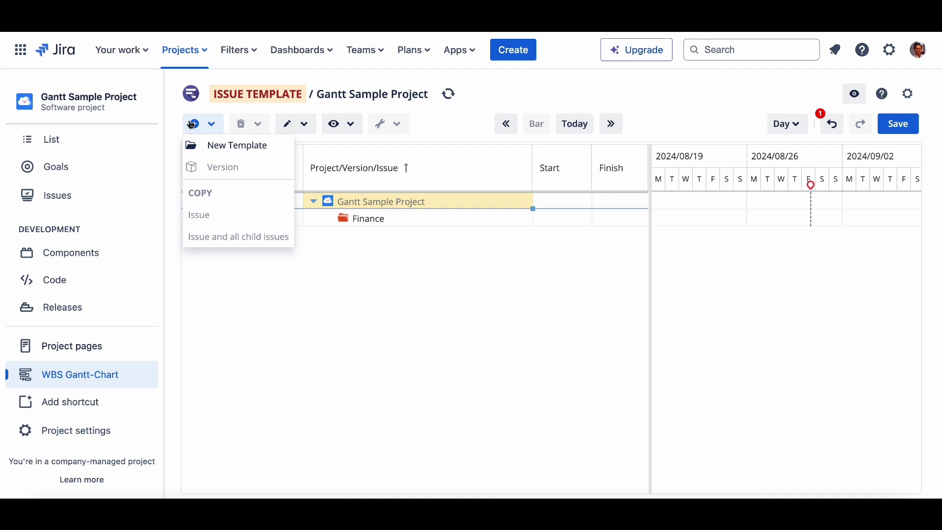
left_click(231, 147)
type("Developmen")
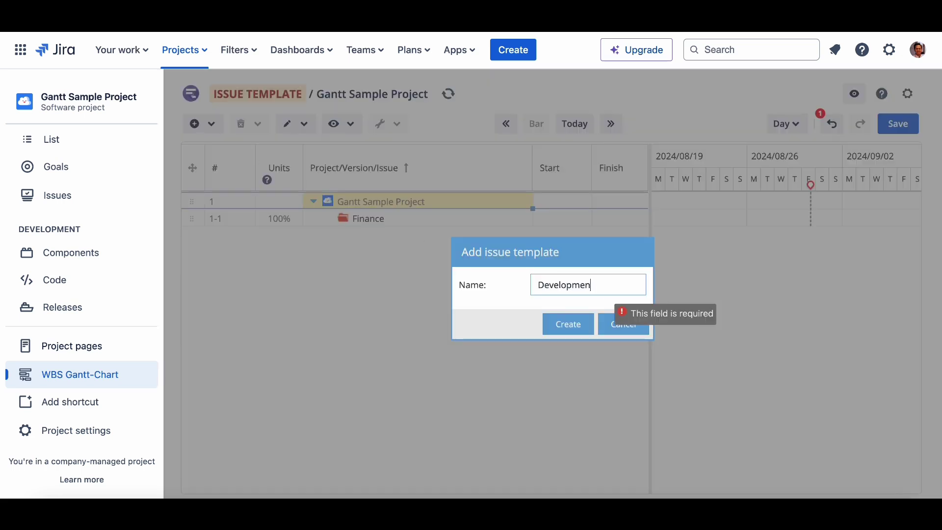
type("t")
left_click(580, 324)
Step: Add a Story to the Finance template, named "Financial report $<report id>$"
left_click(403, 222)
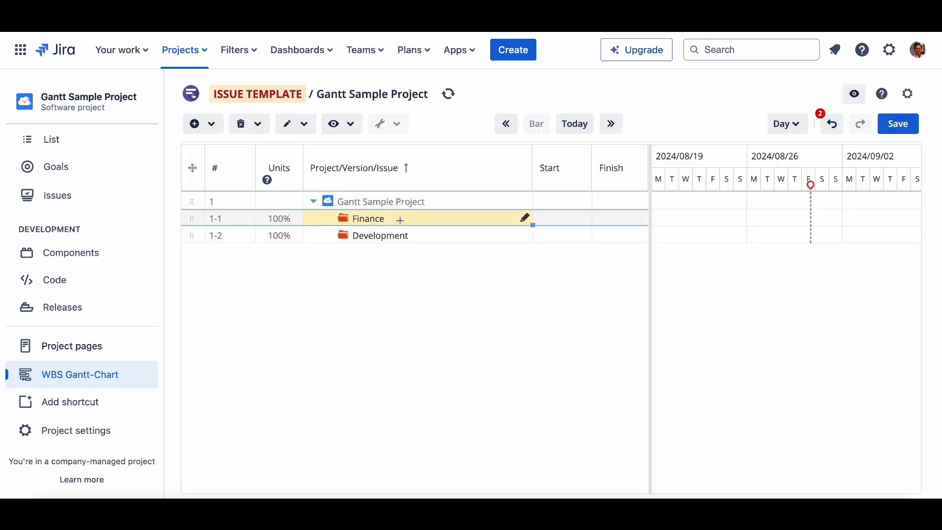
left_click(205, 124)
left_click(221, 187)
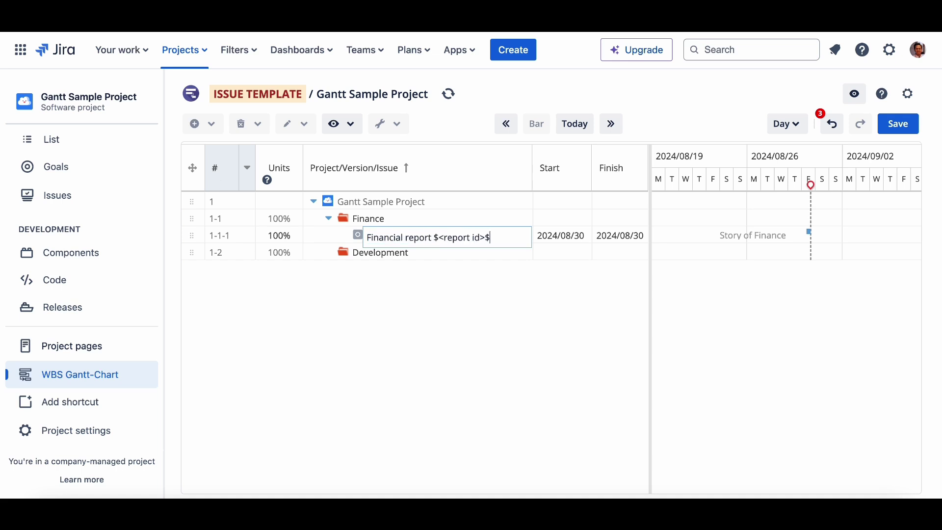
key("Return")
Step: Add a child Task to the Development template, named "Release $<release id>$ of project $<project name>$"
left_click(310, 253)
right_click(310, 253)
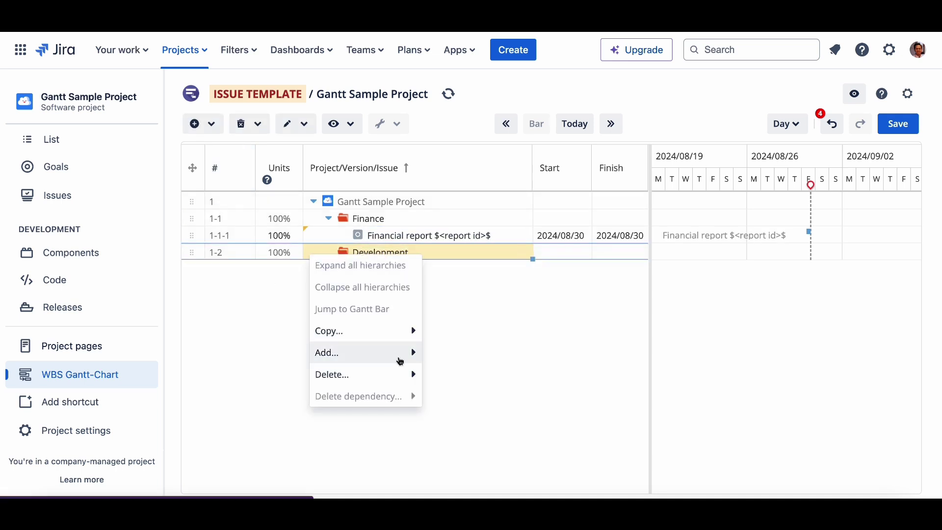
mouse_move(400, 362)
mouse_move(452, 372)
left_click(559, 437)
type("Release $<")
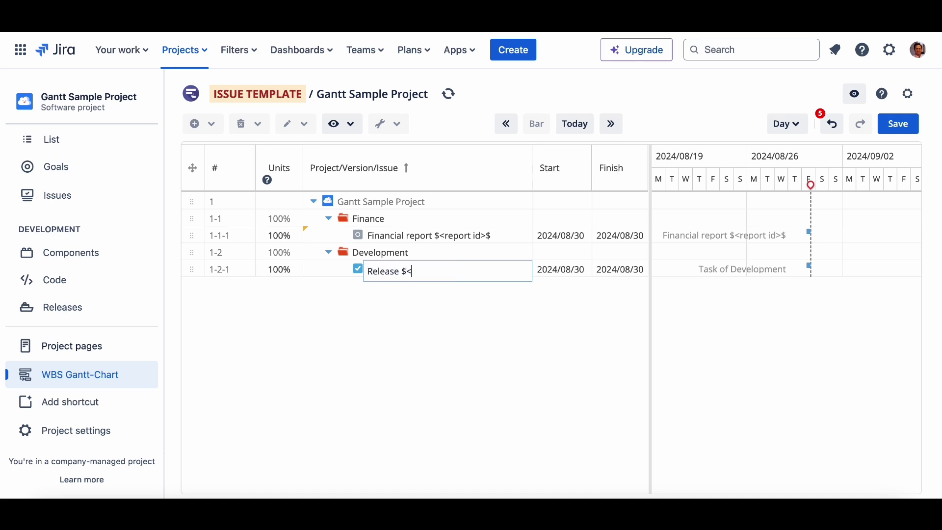
type("release id>$ of project $<project name>$")
key("Return")
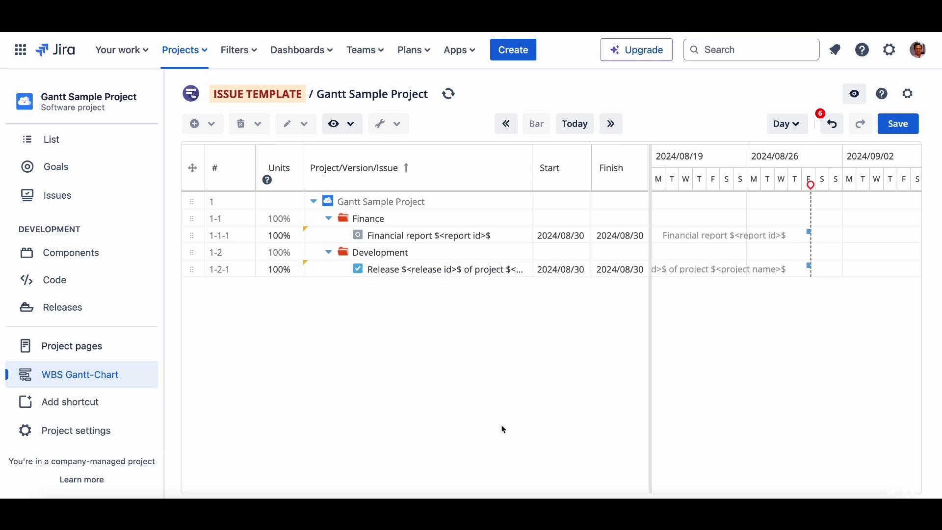
Step: Add a child Bug to the Development template, named "Bug report $<bug id>$"
left_click(364, 250)
right_click(363, 251)
mouse_move(437, 353)
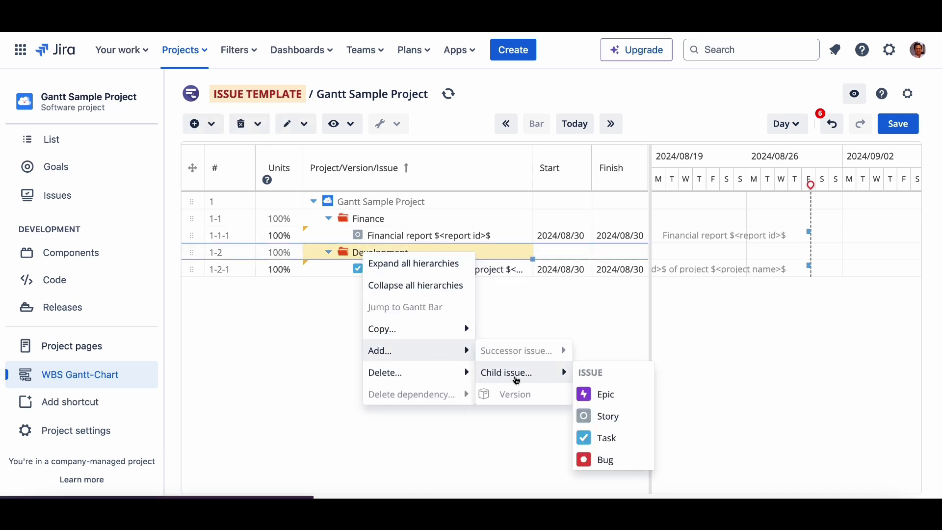
mouse_move(558, 375)
left_click(614, 460)
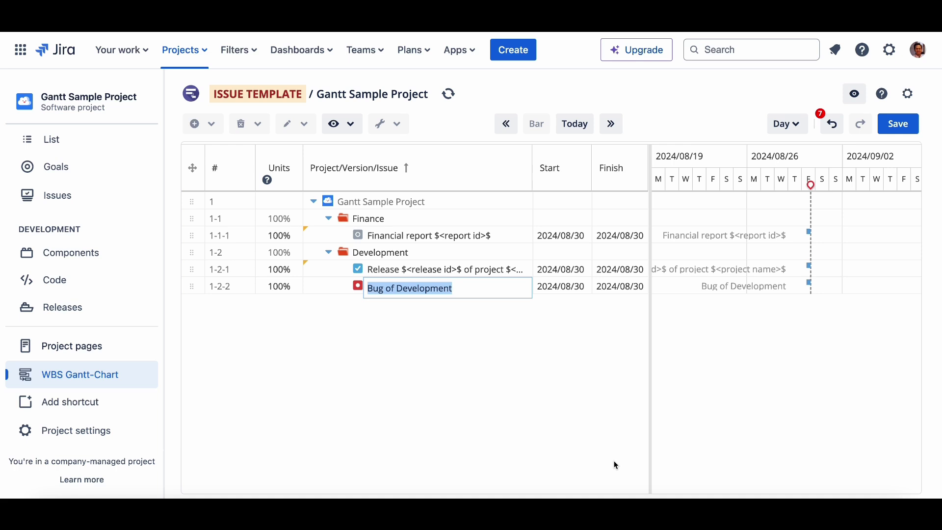
type("Bug report $<bug id>$")
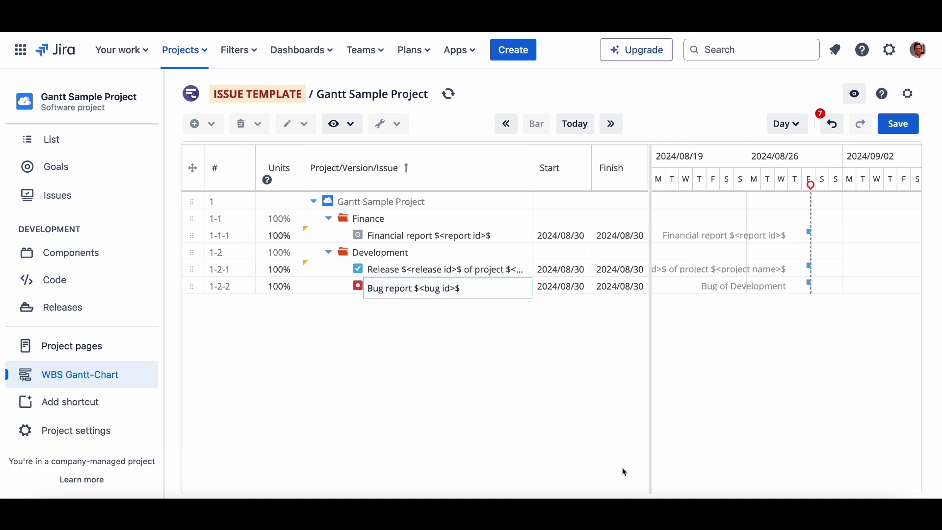
key("Return")
Step: Save the issue templates and return to the Gantt view
left_click(912, 128)
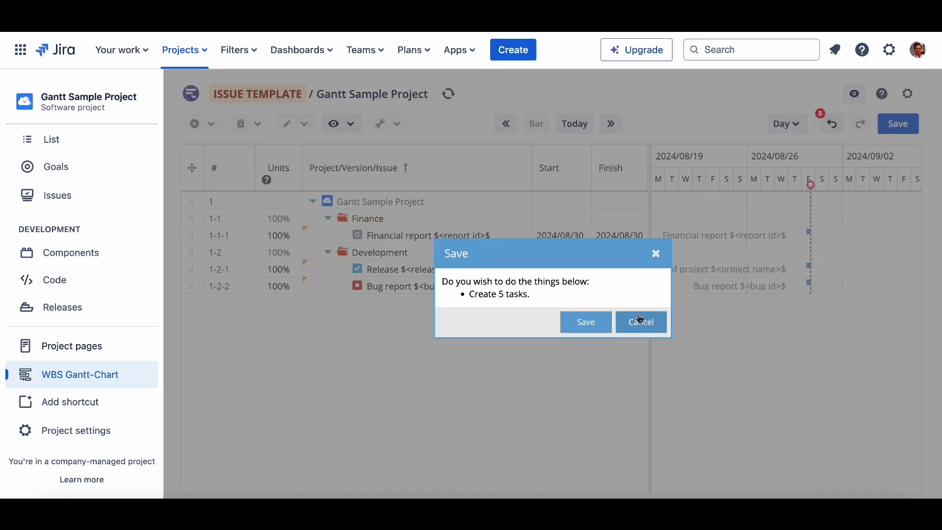
left_click(597, 323)
left_click(852, 94)
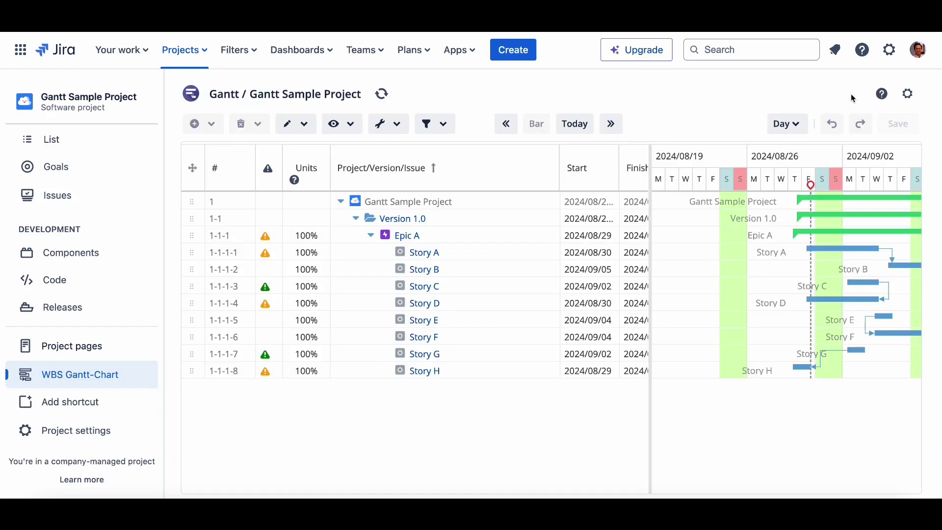
Step: Add an issue under Epic A from the Finance template, with the report id BAS-141
left_click(191, 236)
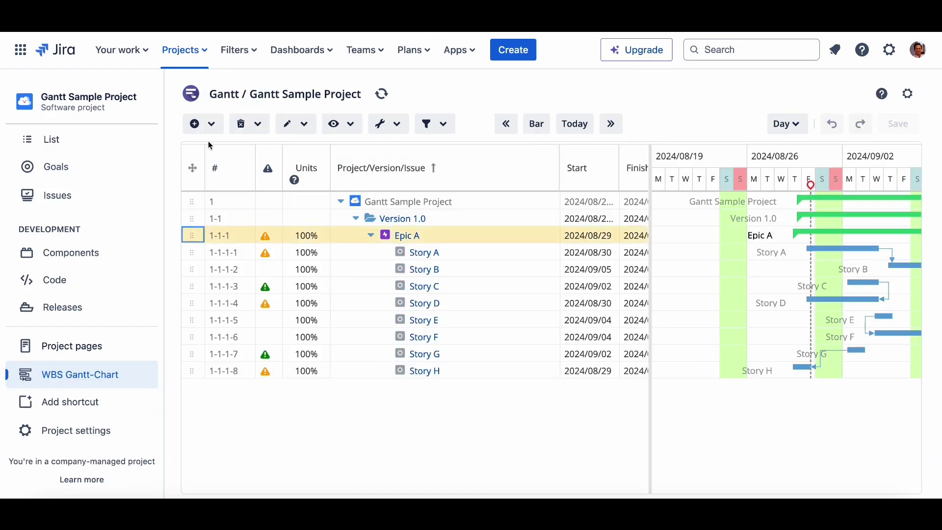
left_click(211, 124)
left_click(235, 278)
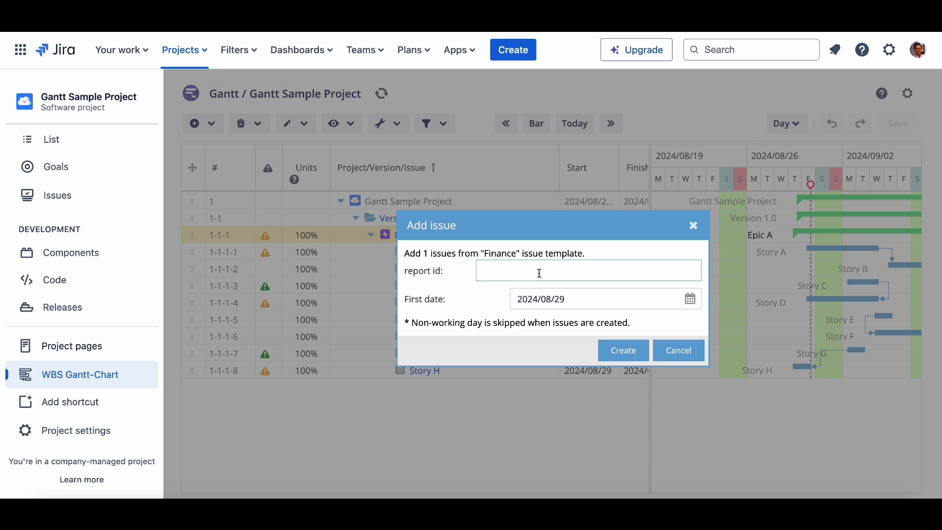
left_click(621, 350)
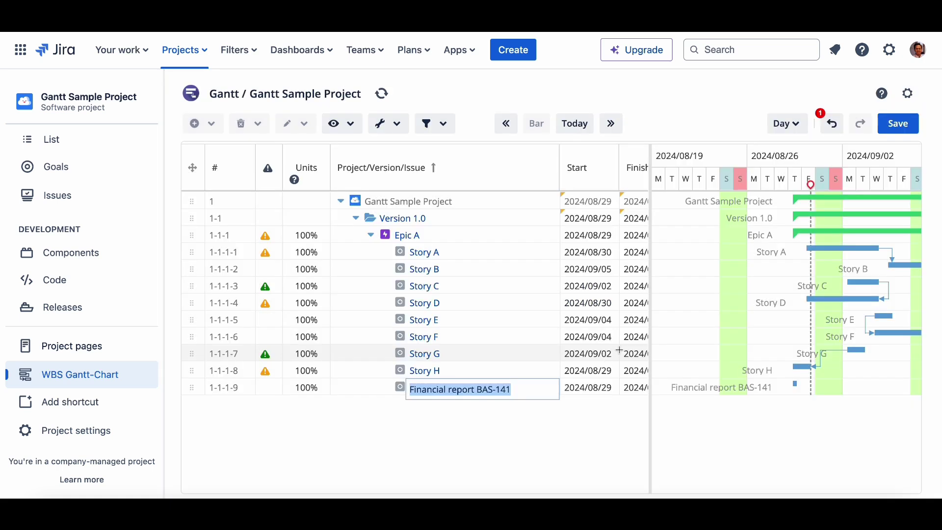
Step: Add issues under Epic A from the Development template, with release id 153, project name WBS and bug id "User interface 141"
left_click(209, 126)
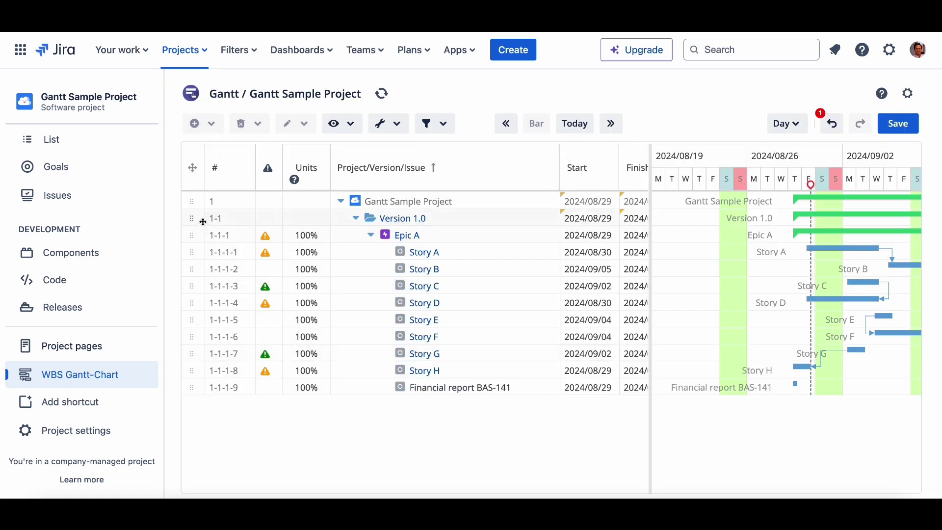
left_click(202, 123)
left_click(248, 298)
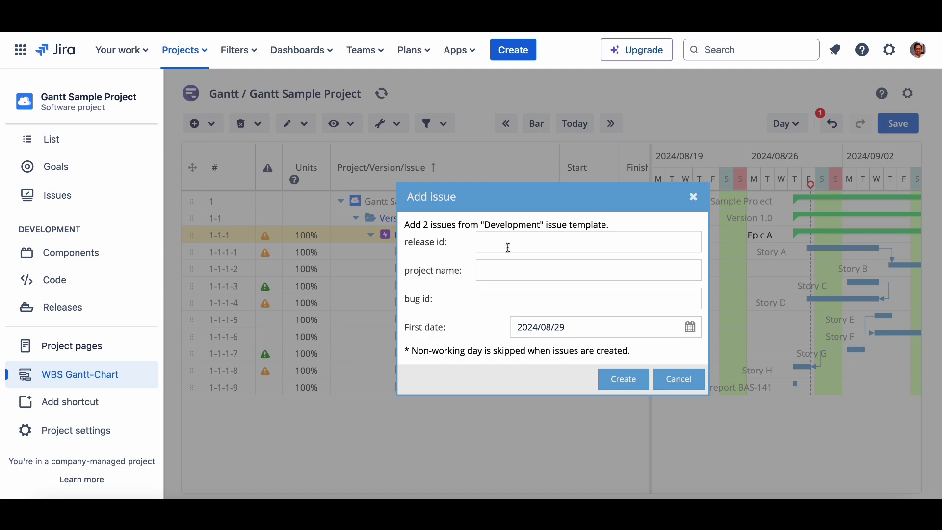
type("153")
left_click(520, 272)
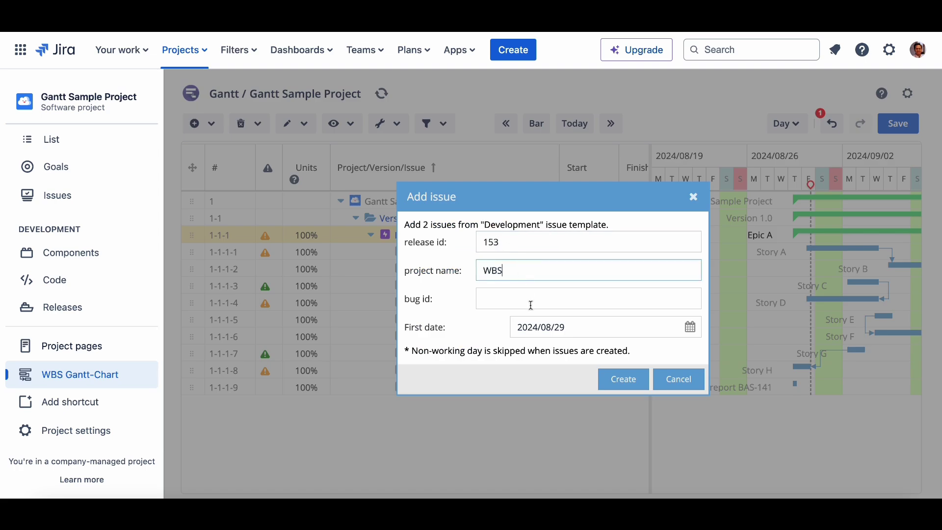
left_click(531, 304)
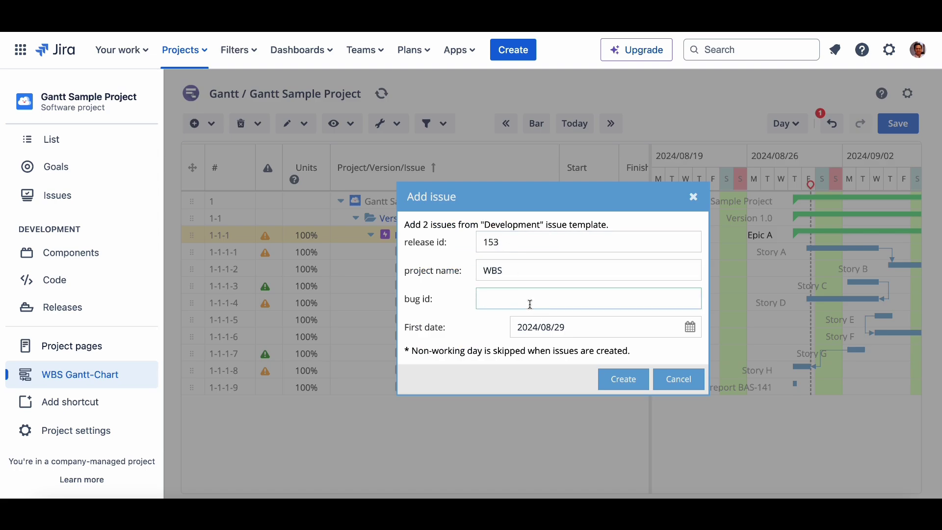
left_click(623, 379)
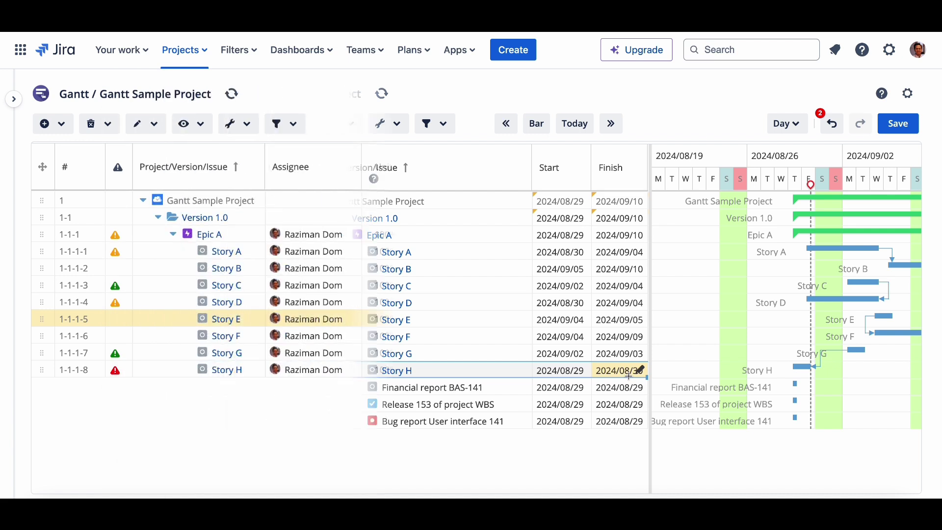
Step: Set the user preference for the position of newly created tasks to "Below the original task" and update the preferences
left_click(909, 94)
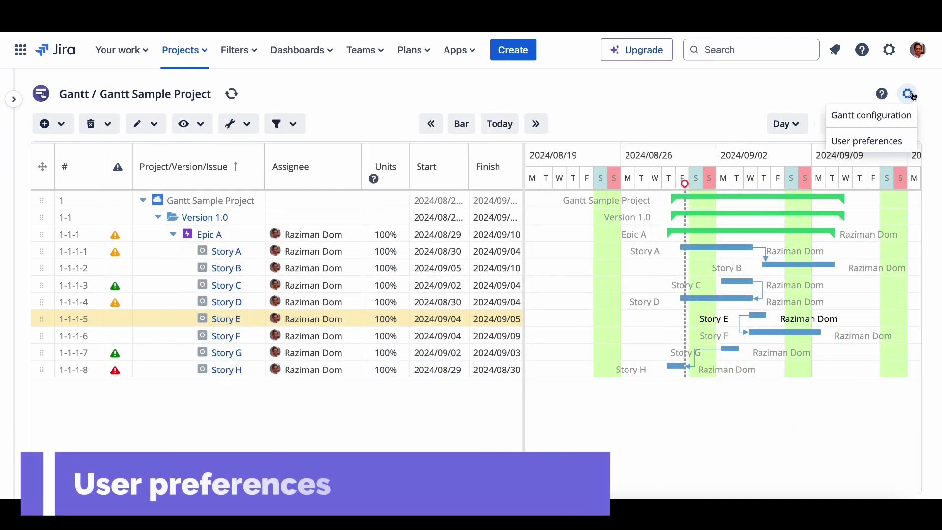
left_click(900, 141)
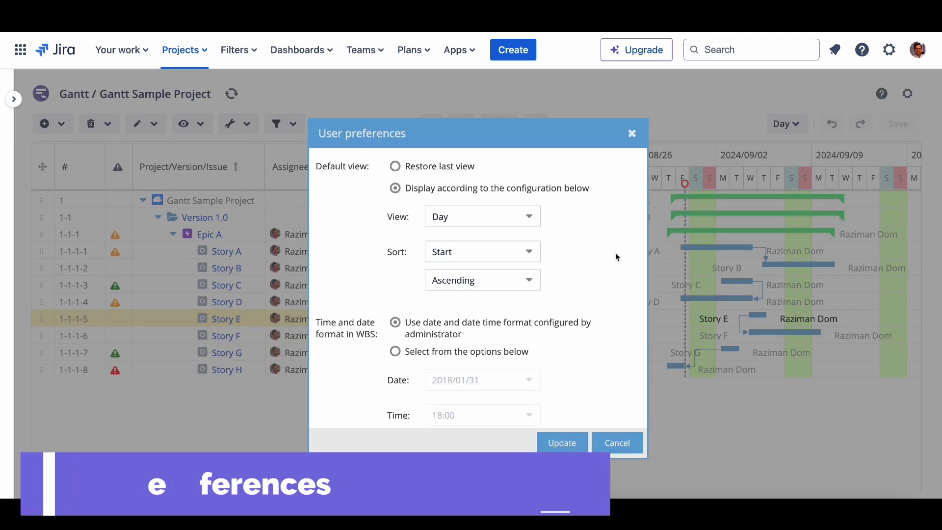
scroll(616, 252, "down", 3)
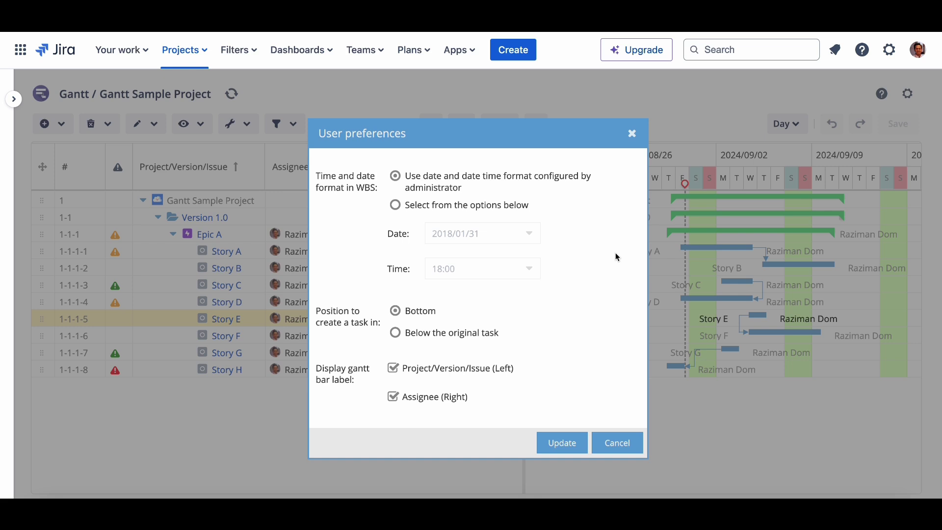
left_click(487, 337)
left_click(564, 444)
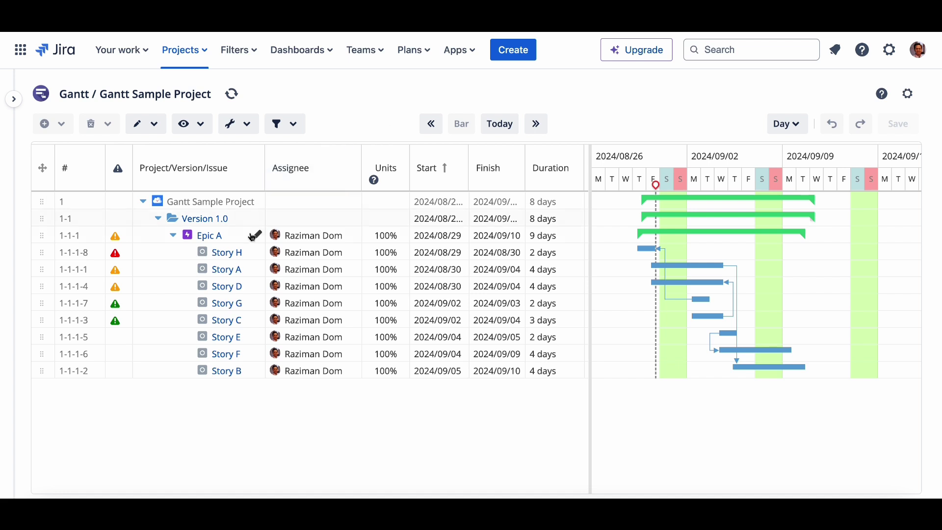
Step: Add a child Story under Epic A, keeping its default name
right_click(238, 244)
mouse_move(319, 342)
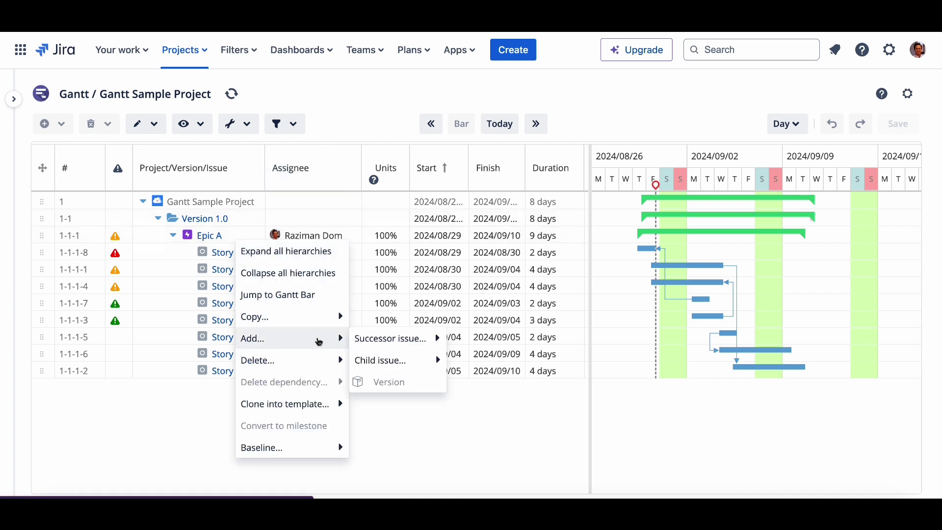
mouse_move(402, 365)
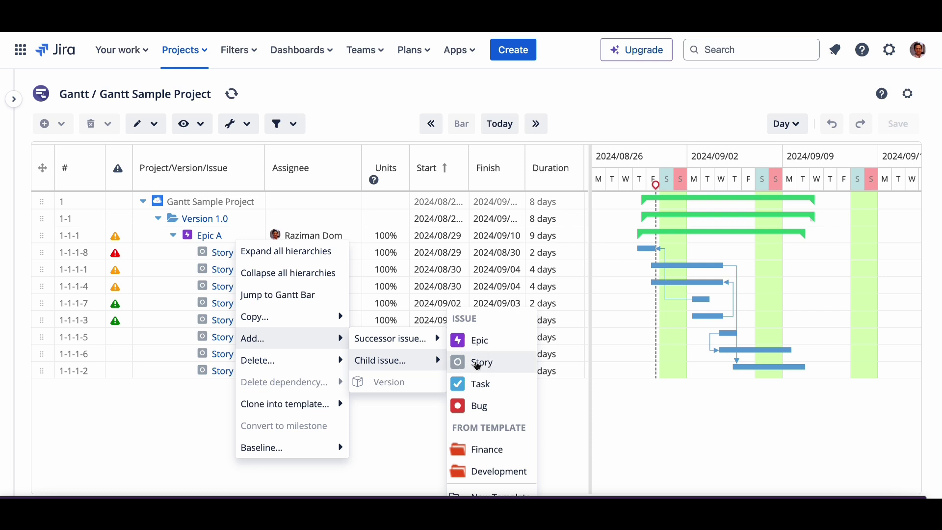
left_click(459, 363)
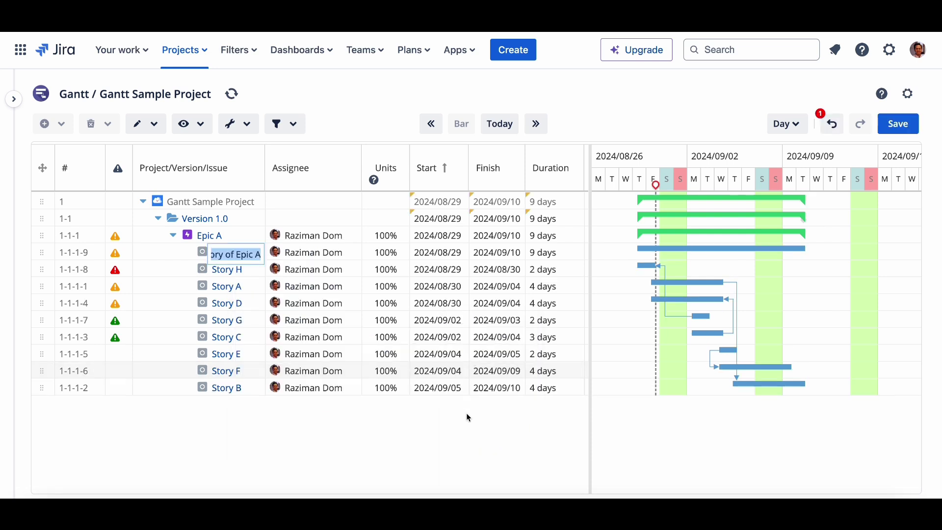
key("Return")
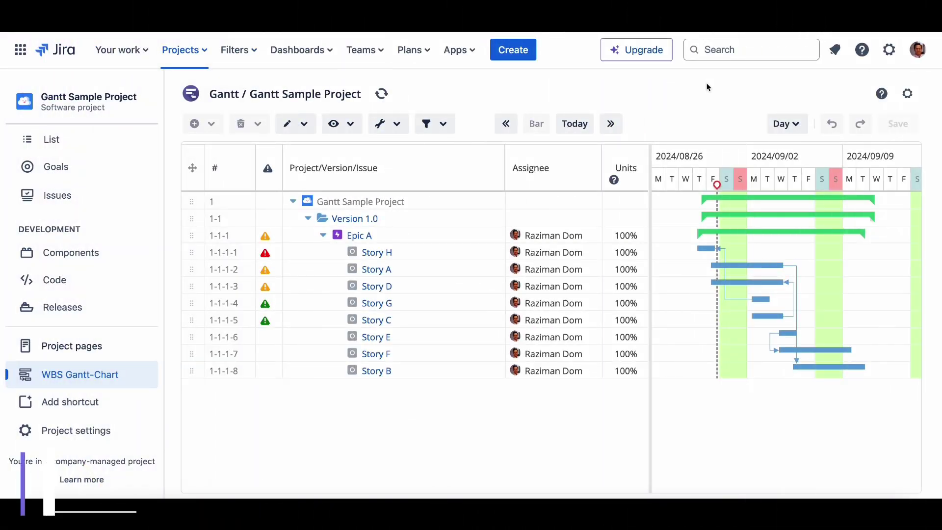
Step: Open the global WBS Gantt-Chart issue configuration for editing and view the available hierarchy link types
left_click(890, 50)
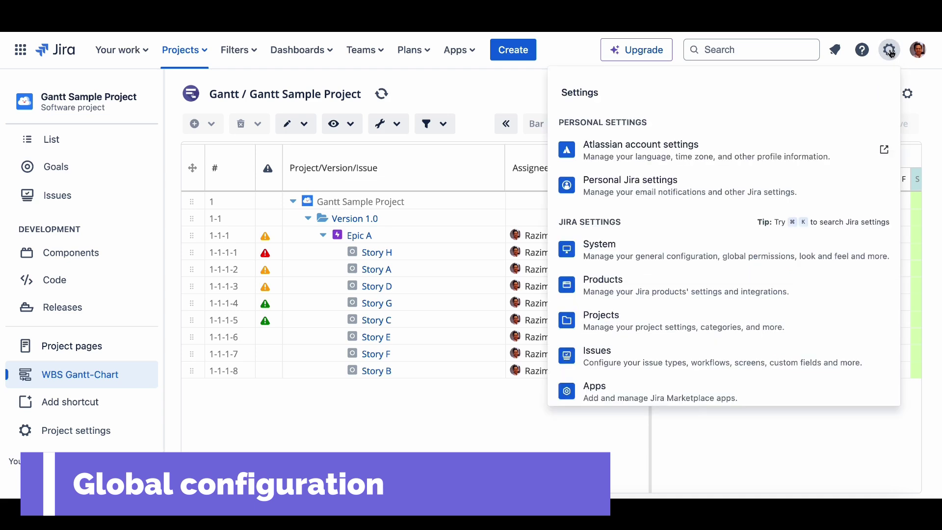
left_click(721, 395)
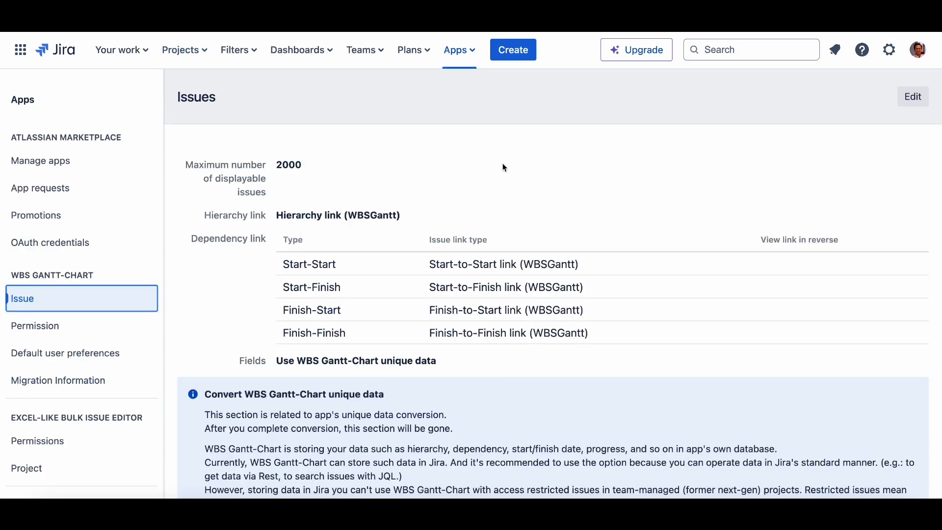
left_click(913, 98)
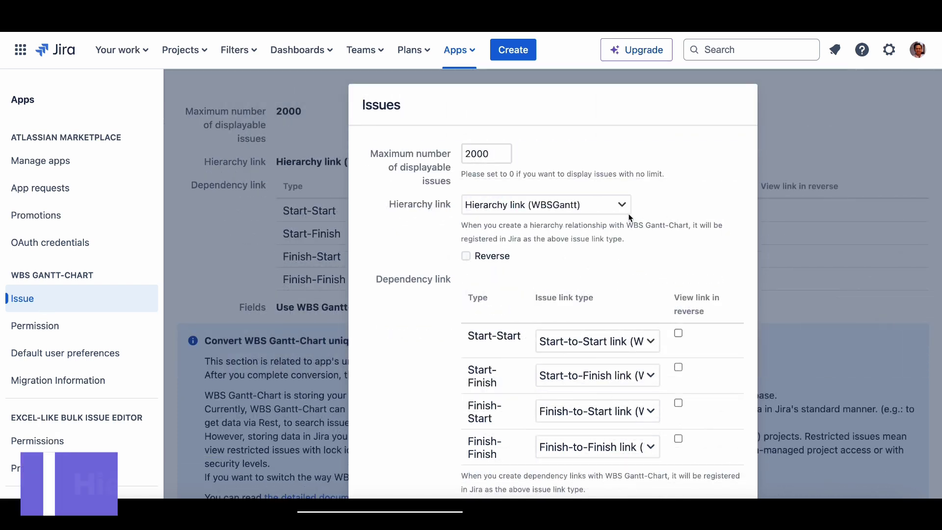
left_click(627, 212)
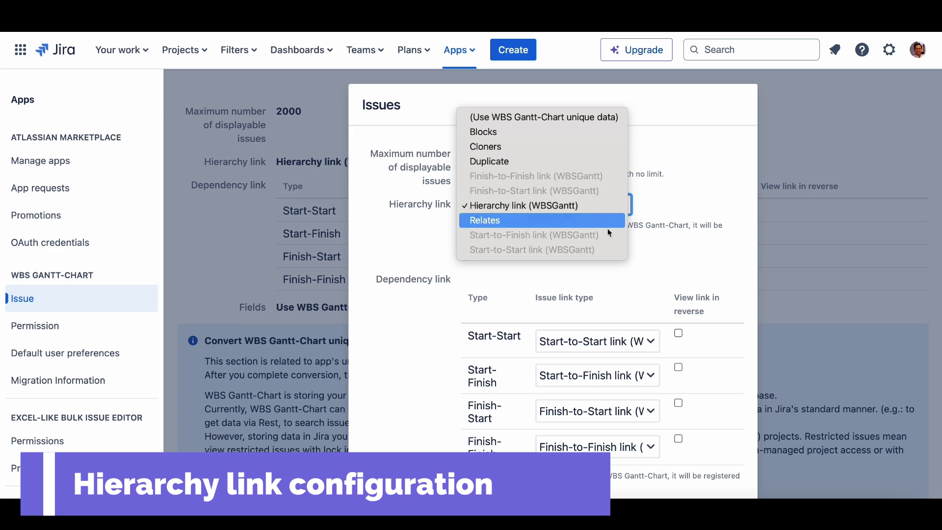
left_click(682, 137)
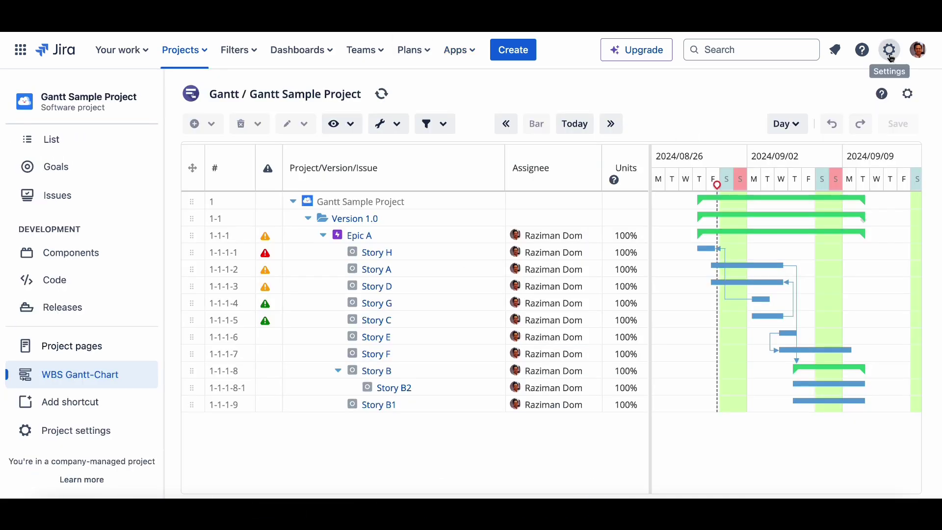
Step: Open the issue linking page in Jira's issue settings and review the defined link types
left_click(890, 51)
left_click(689, 357)
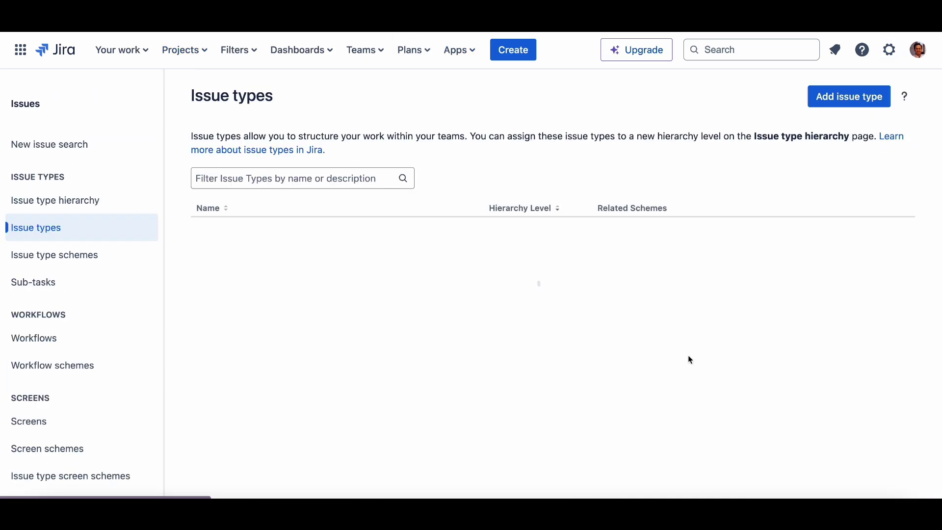
scroll(106, 418, "down", 7)
left_click(92, 417)
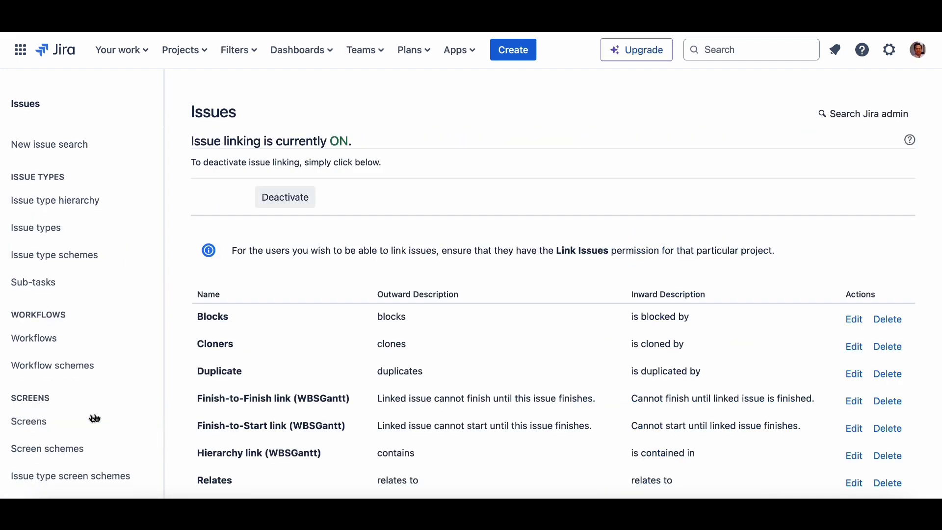
scroll(182, 411, "down", 5)
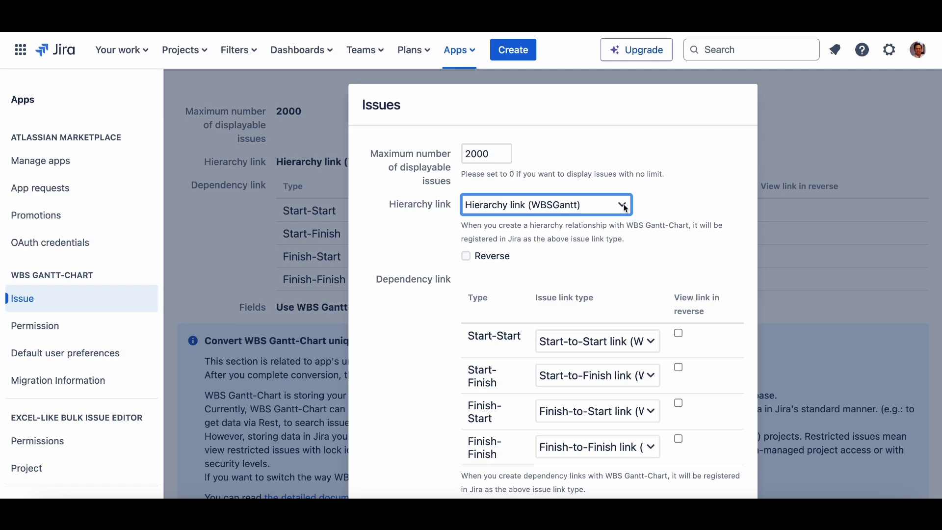
Step: Set the hierarchy link type to Relates in the WBS Gantt-Chart issue configuration and update it
left_click(622, 204)
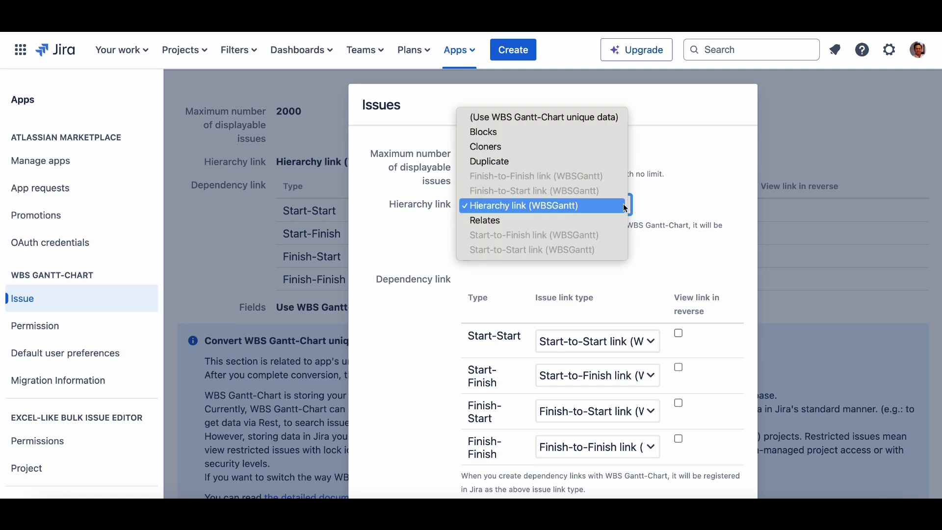
left_click(617, 221)
scroll(699, 208, "down", 7)
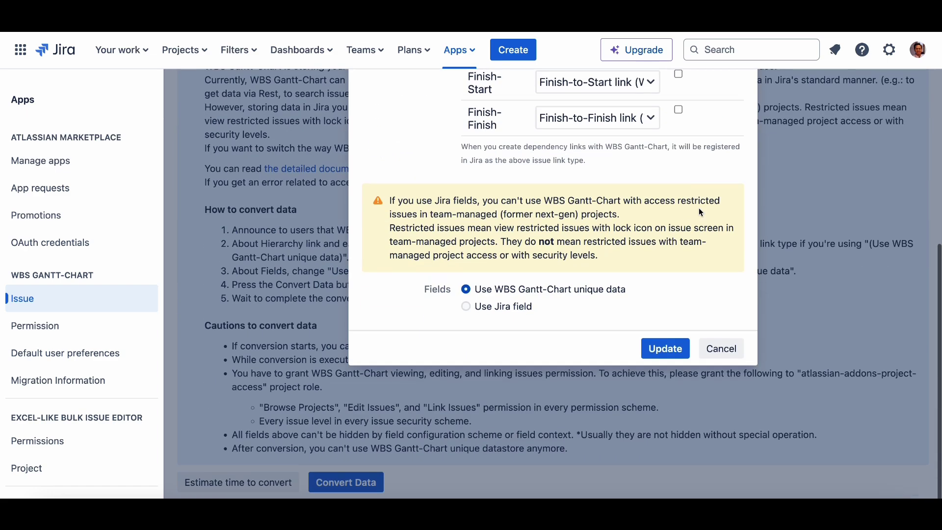
left_click(666, 351)
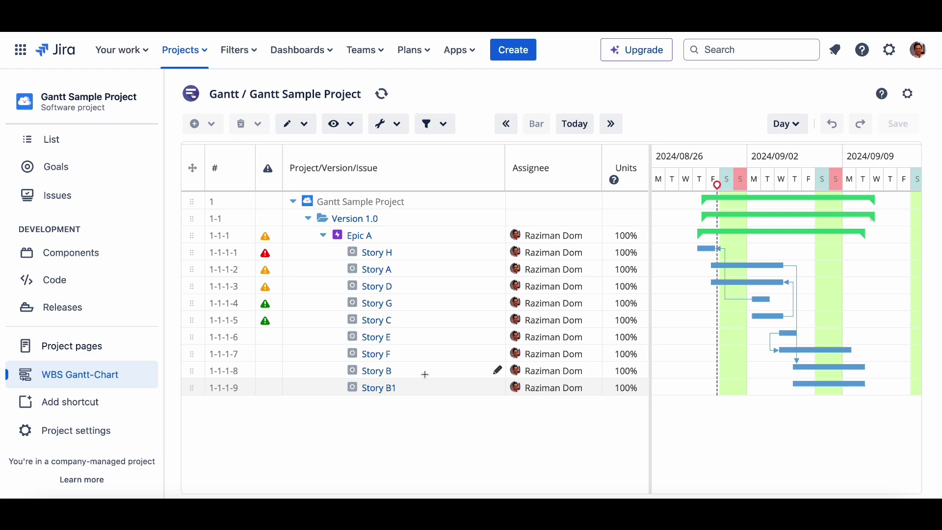
Step: Add a child Story named "Story B2" under Story B, save the chart and open the new issue
right_click(425, 388)
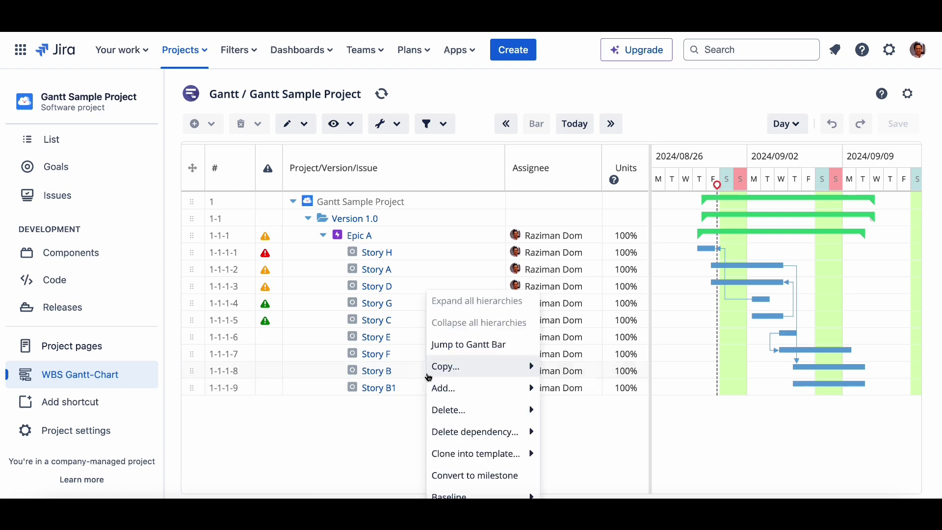
mouse_move(494, 396)
mouse_move(598, 414)
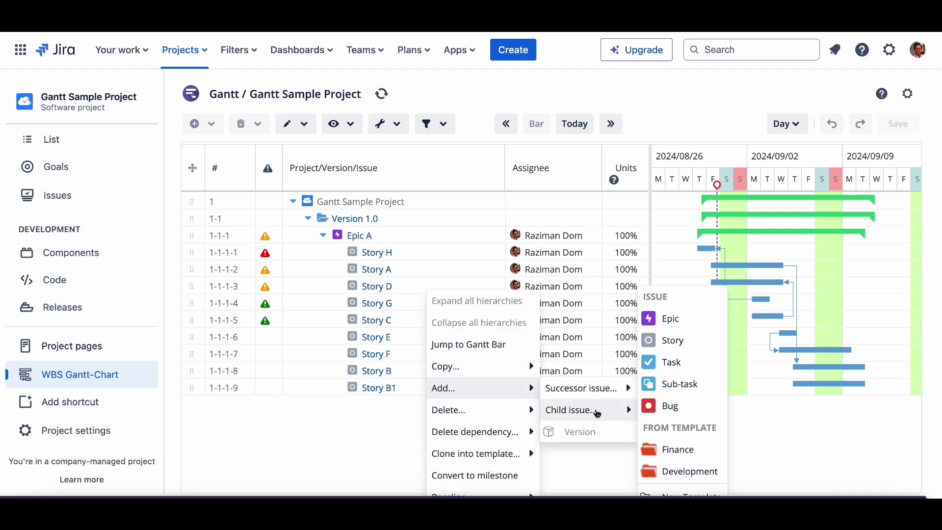
left_click(677, 341)
type("Str")
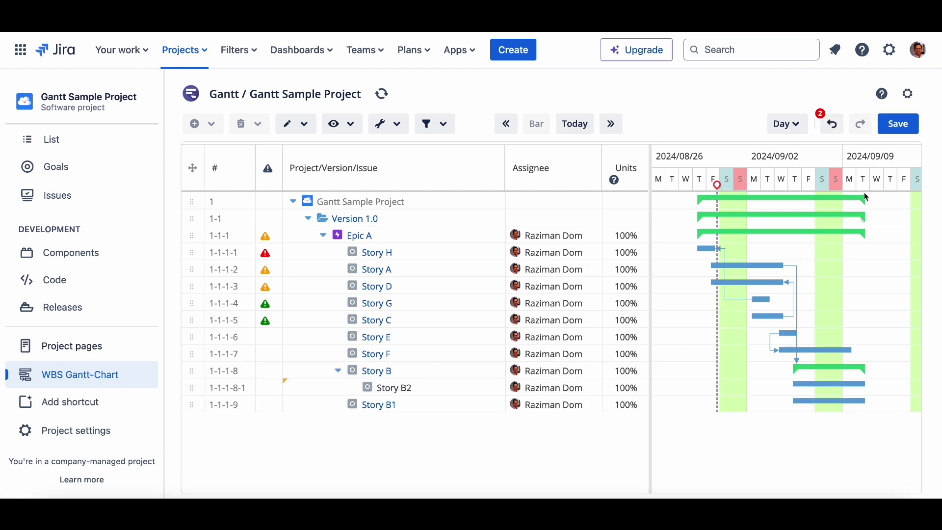
left_click(902, 124)
left_click(601, 337)
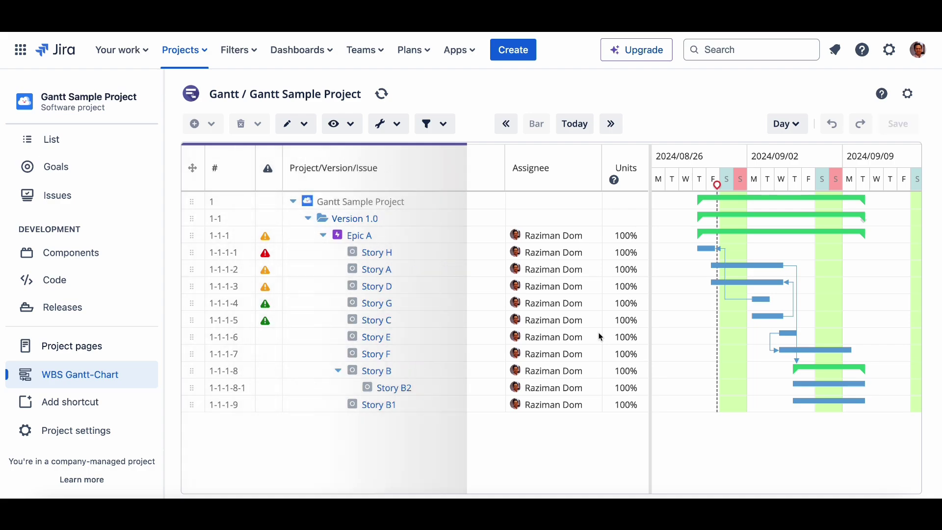
left_click(407, 391)
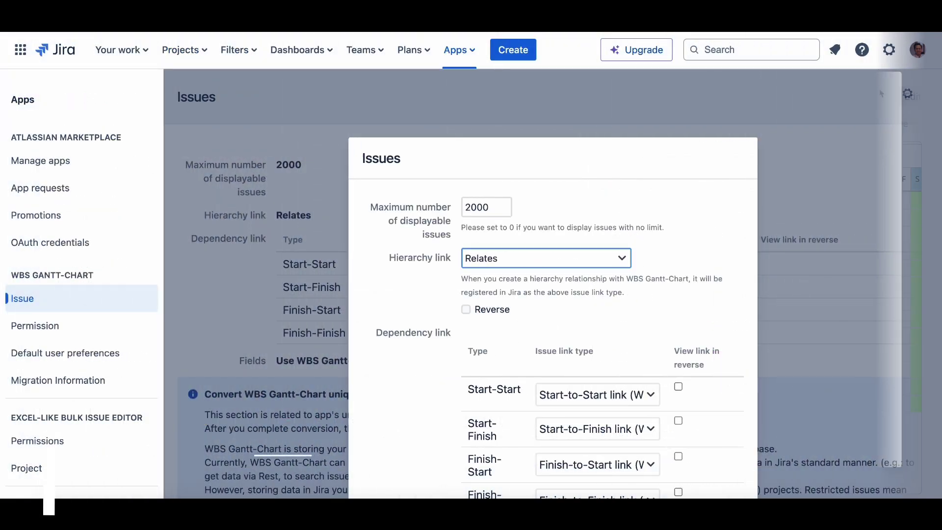
Step: Set the Finish-Finish dependency link type to Blocks in the WBS Gantt-Chart issue configuration and update it
scroll(708, 241, "down", 3)
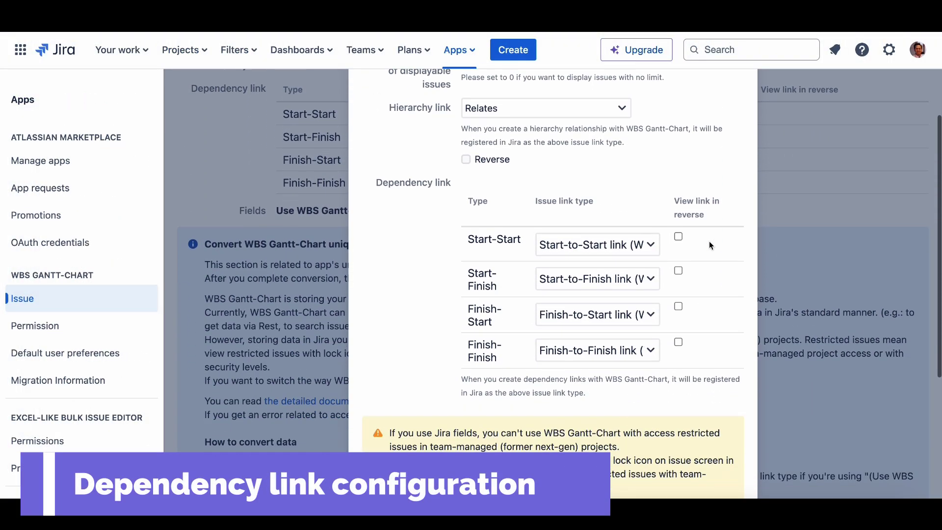
left_click(657, 248)
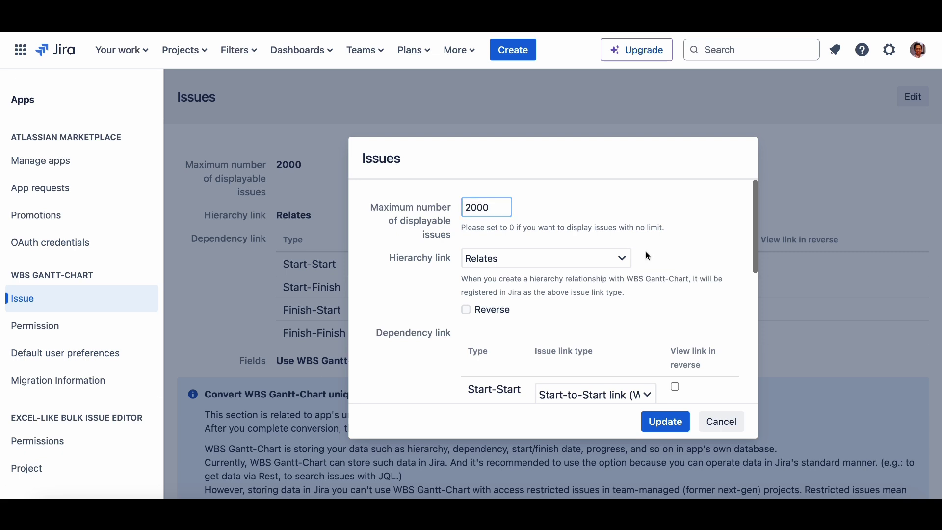
scroll(646, 251, "down", 5)
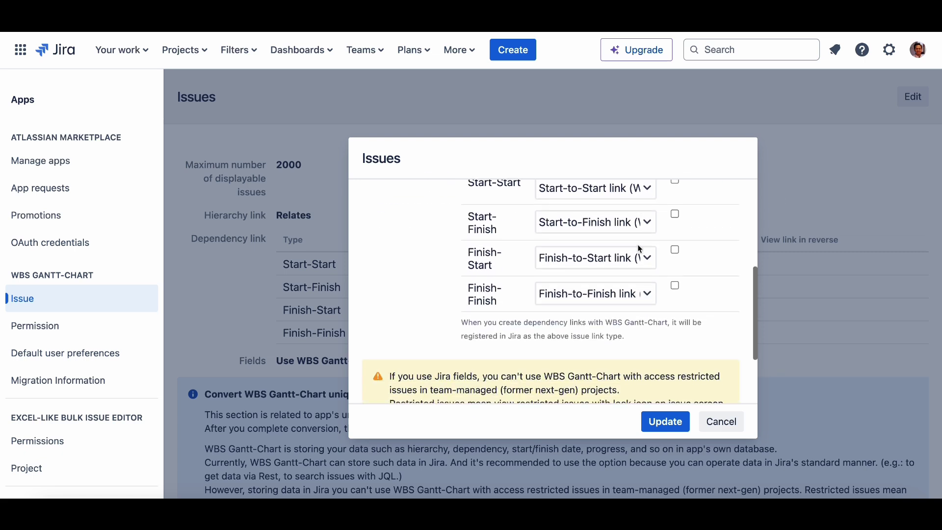
left_click(649, 295)
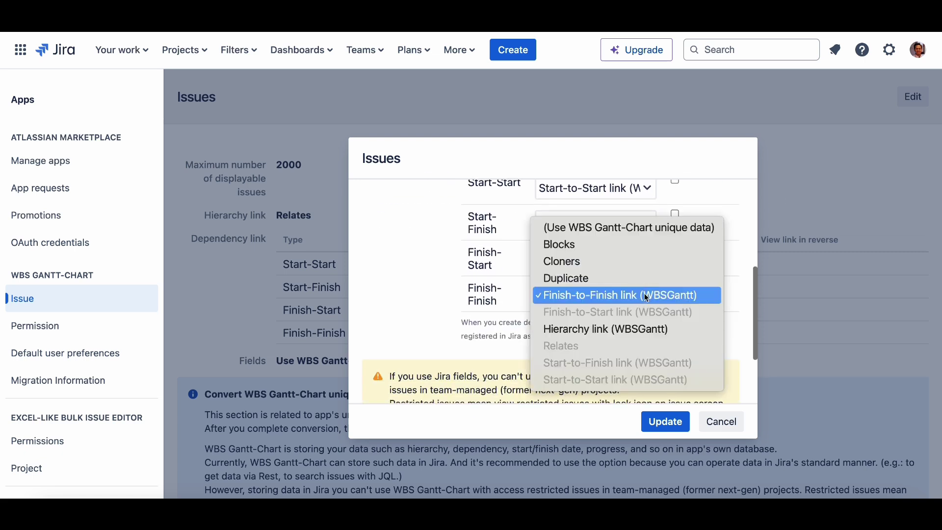
left_click(651, 248)
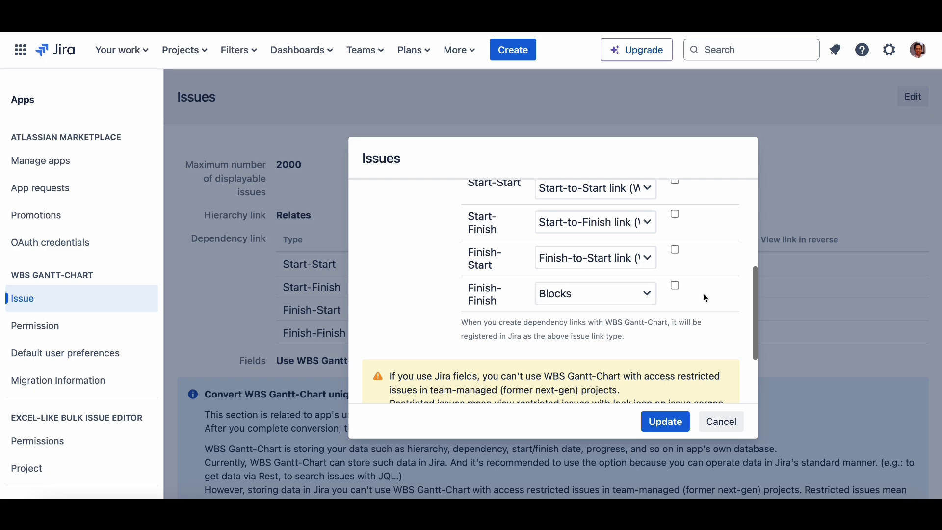
left_click(660, 428)
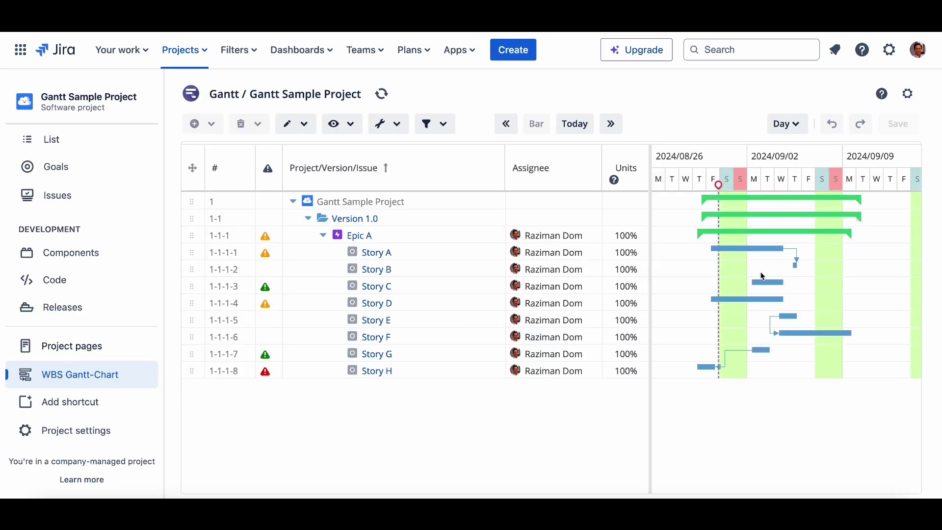
Step: Link Story C's finish to Story D's finish on the chart, save, and open Story C to check its linked issues
left_click(768, 282)
left_click_drag(786, 284, 784, 301)
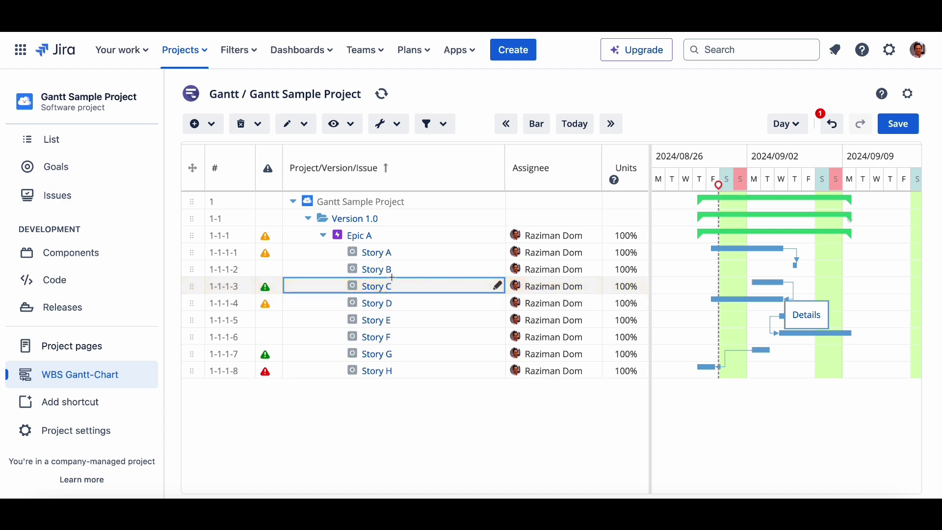
left_click(909, 126)
left_click(607, 328)
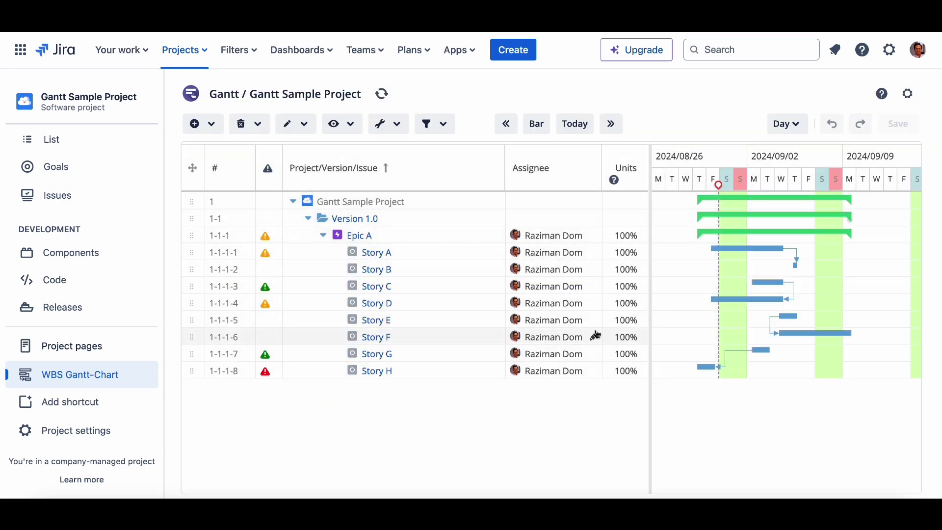
left_click(388, 291)
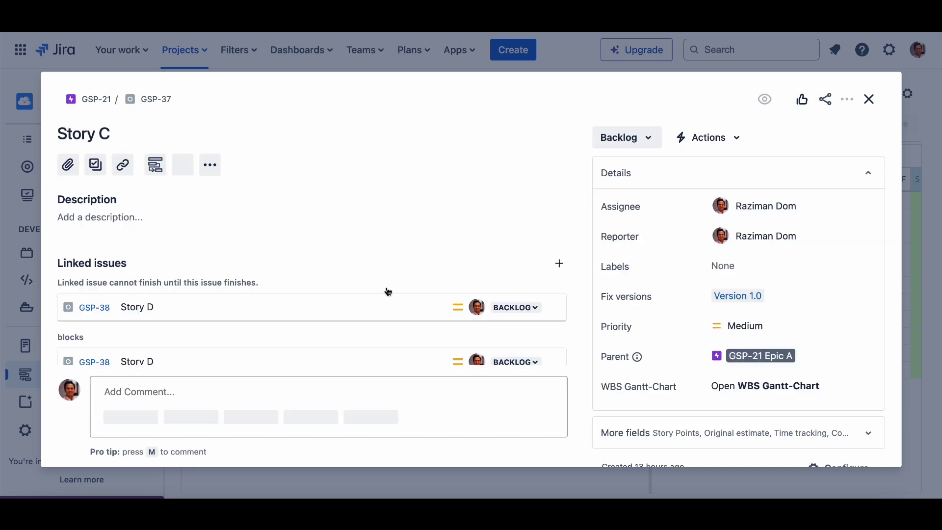
scroll(389, 292, "down", 4)
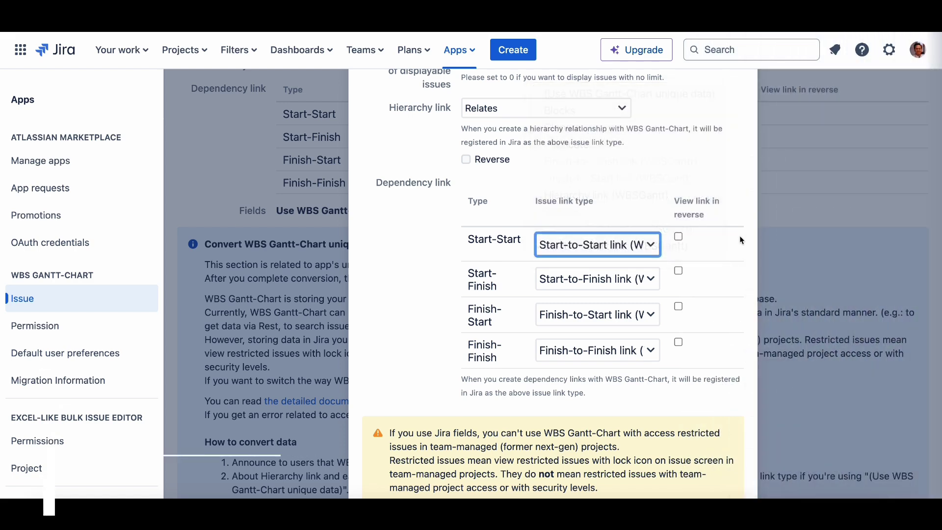
Step: Set the WBS Gantt-Chart issue configuration to use Jira fields and map the finish date field to Due date
scroll(740, 236, "down", 5)
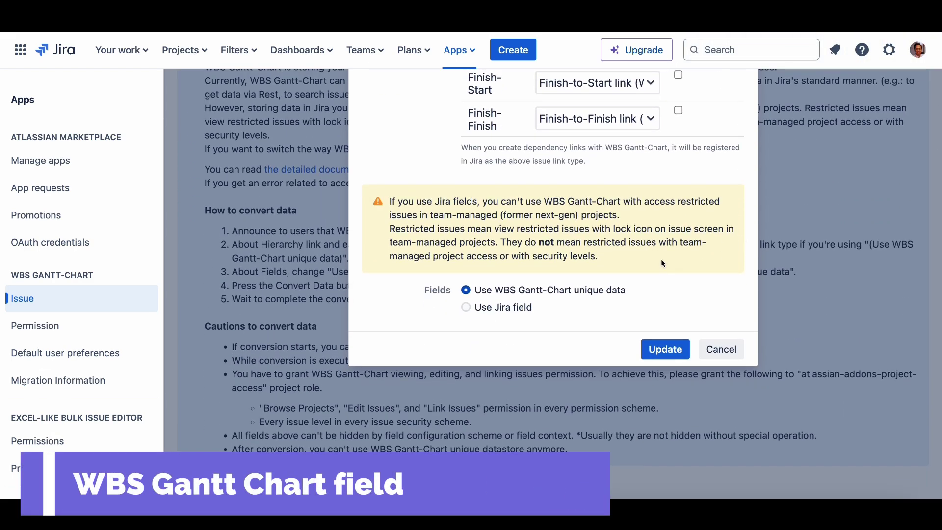
left_click(525, 308)
scroll(525, 308, "down", 4)
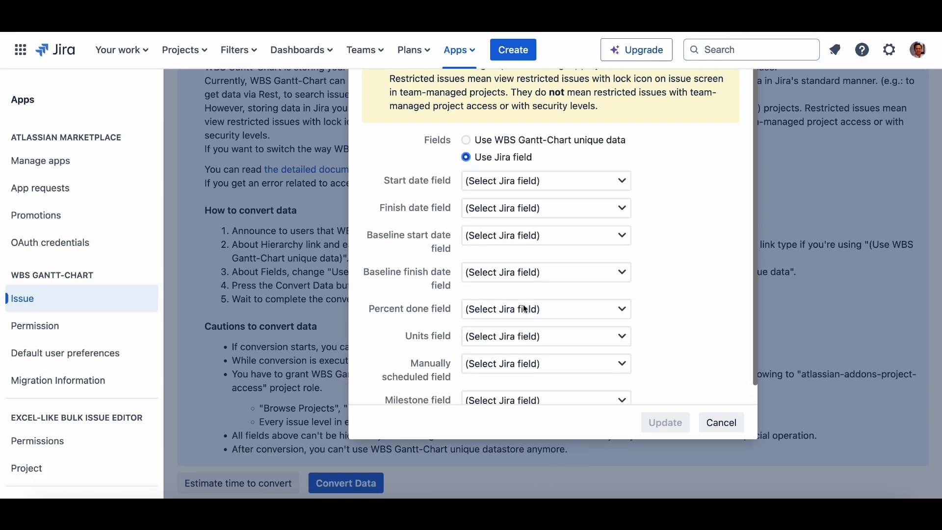
left_click(617, 182)
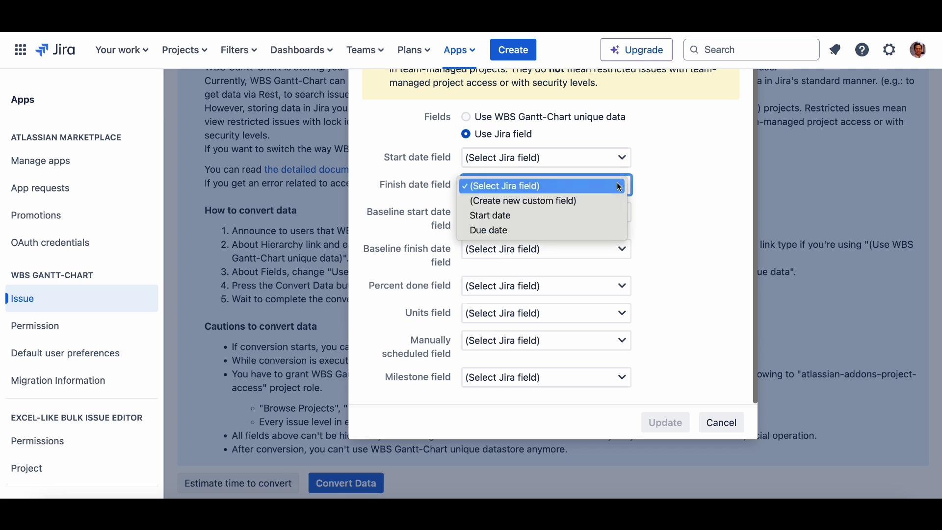
left_click(574, 228)
left_click(681, 216)
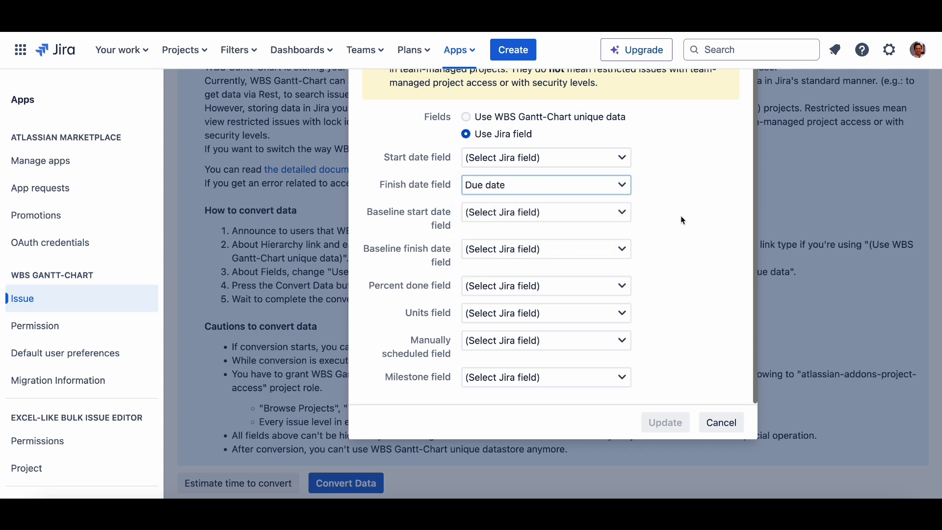
Step: Map the units field to Story Points in the WBS Gantt-Chart issue configuration
left_click(599, 311)
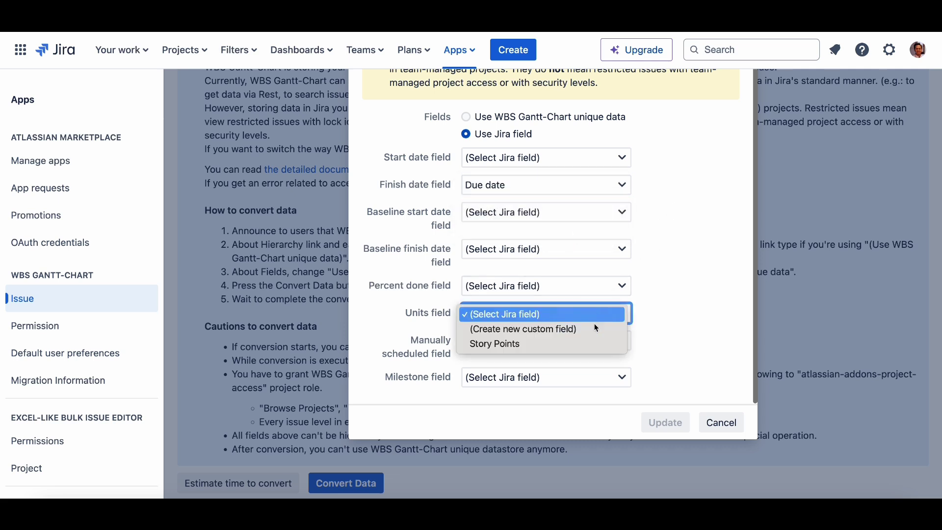
left_click(586, 344)
left_click(683, 300)
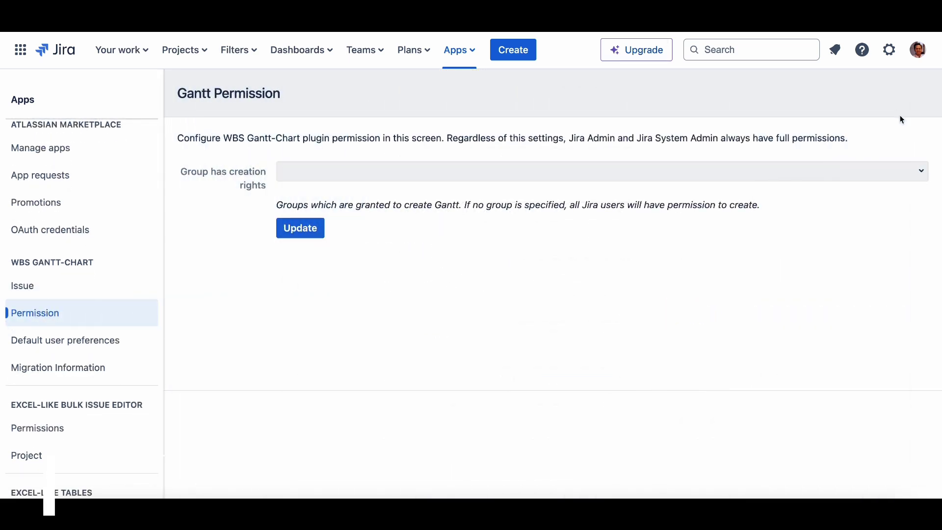
Step: Review the groups that can be granted Gantt creation rights on the Gantt Permission page
left_click(923, 170)
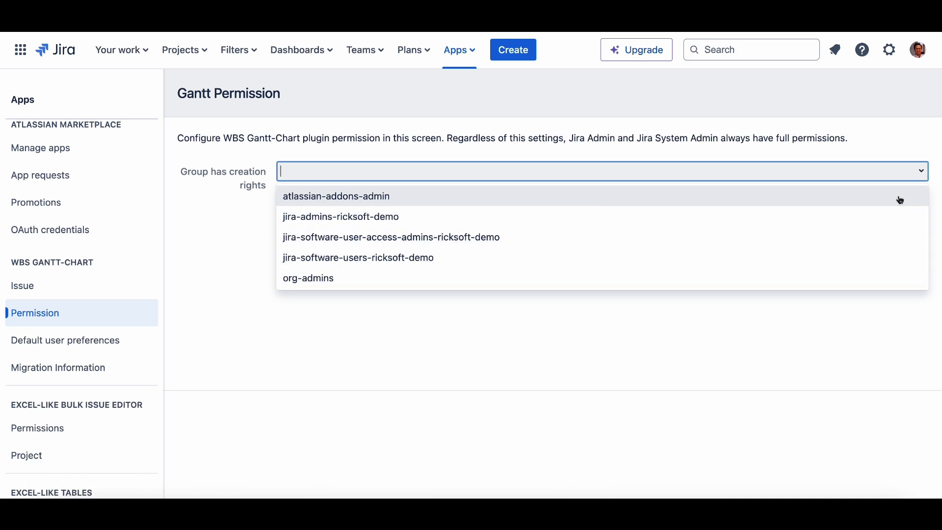
left_click(905, 123)
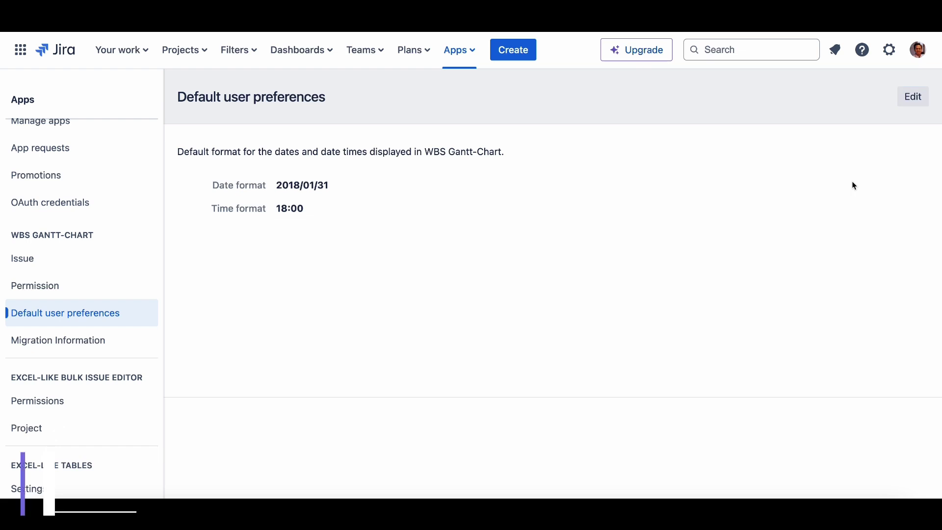
Step: Open the default user preferences for editing and review the available date and time formats
left_click(914, 104)
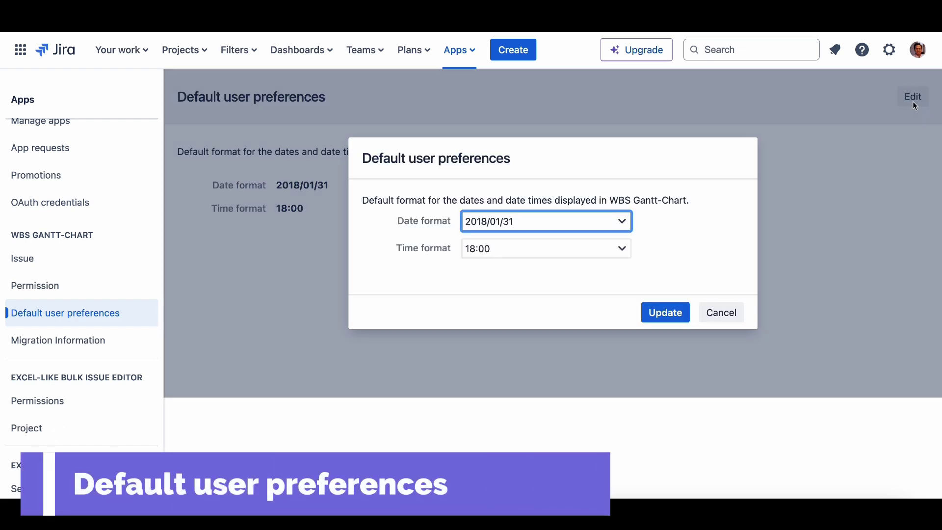
left_click(624, 222)
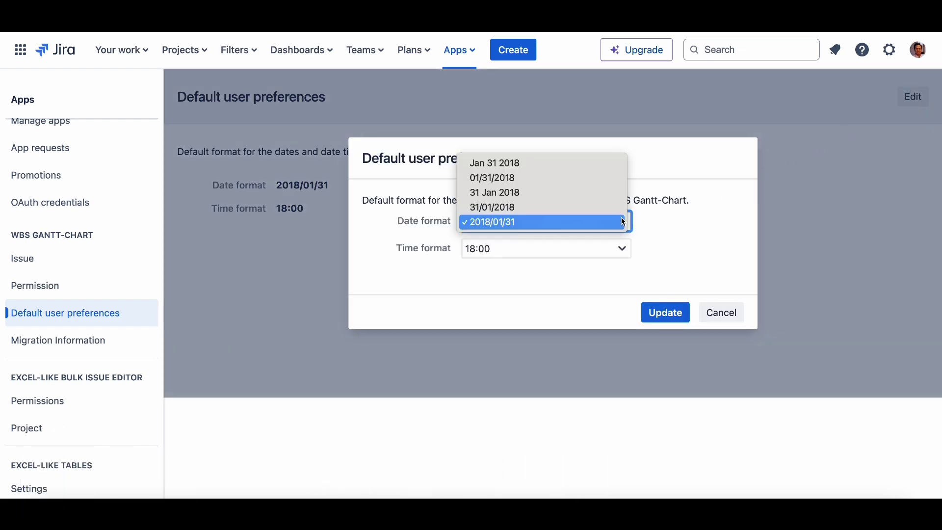
left_click(643, 226)
left_click(622, 249)
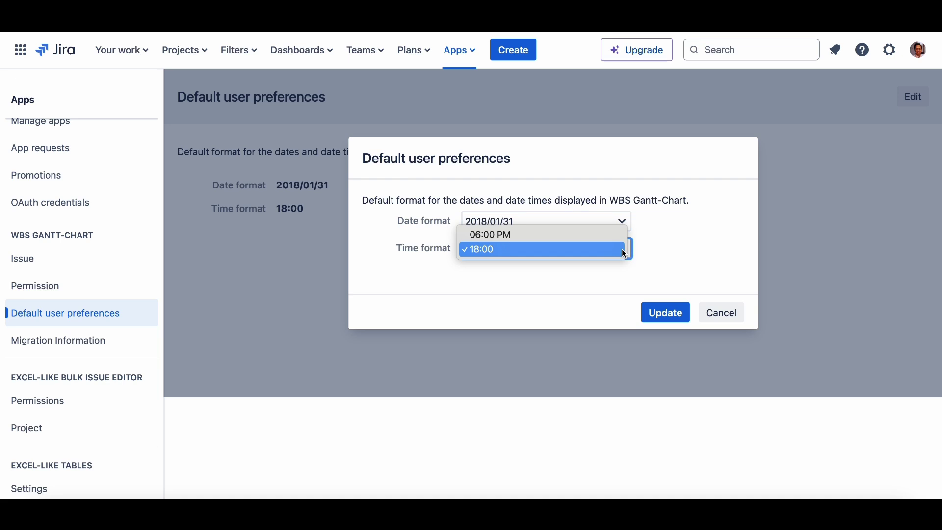
left_click(673, 249)
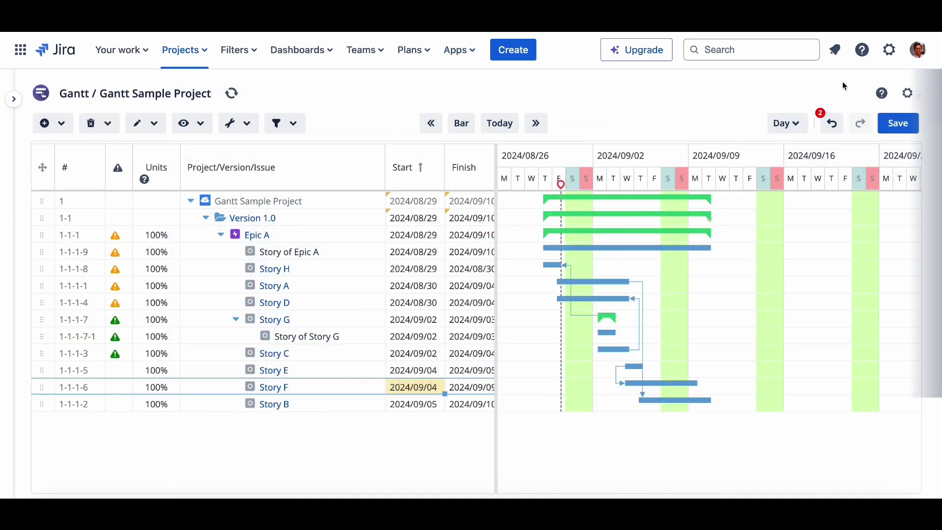
Step: Open the help for the Gantt Sample Project chart
left_click(882, 93)
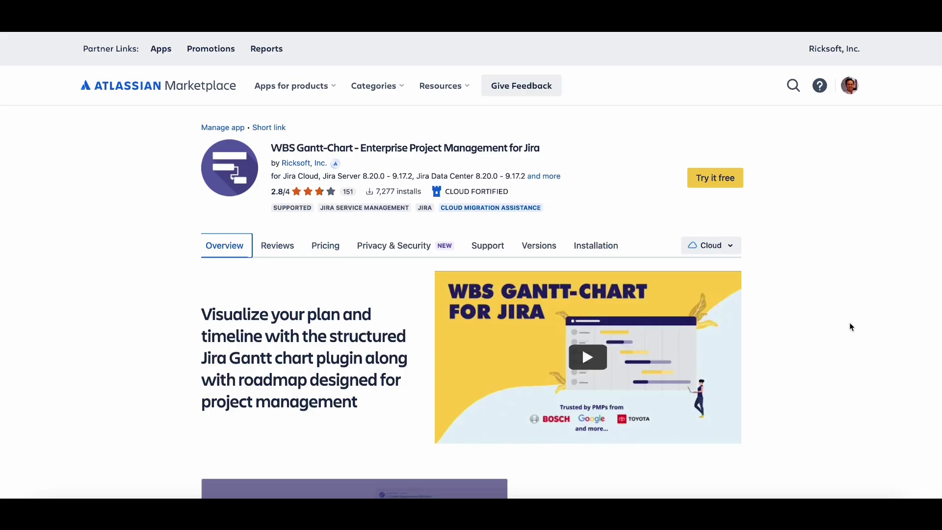
Step: On the WBS Gantt-Chart page in Atlassian Marketplace, find the Resources section and start watching the app
scroll(851, 328, "down", 15)
scroll(852, 327, "down", 15)
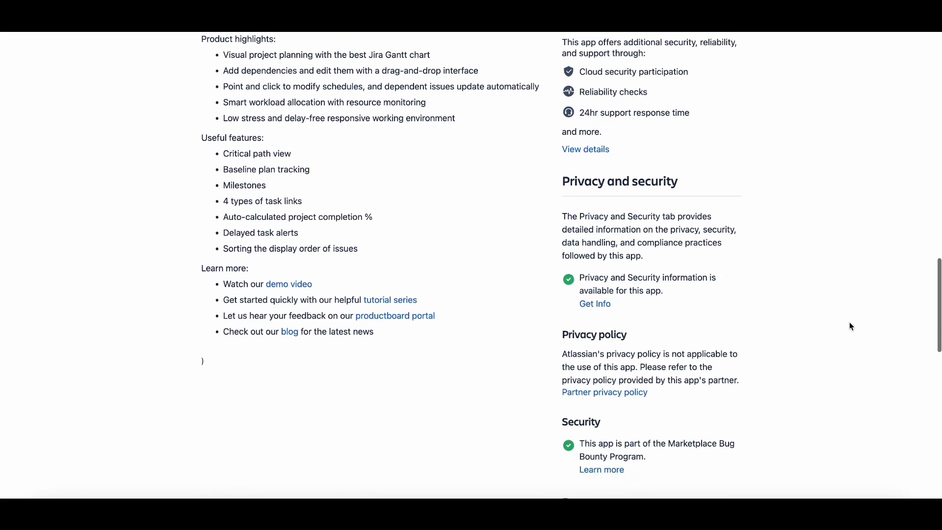
scroll(835, 324, "down", 1)
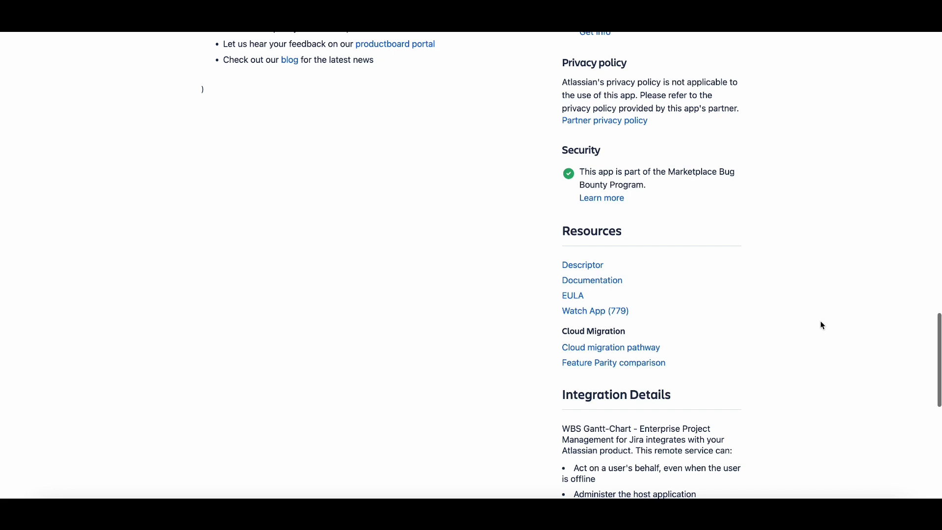
left_click(627, 312)
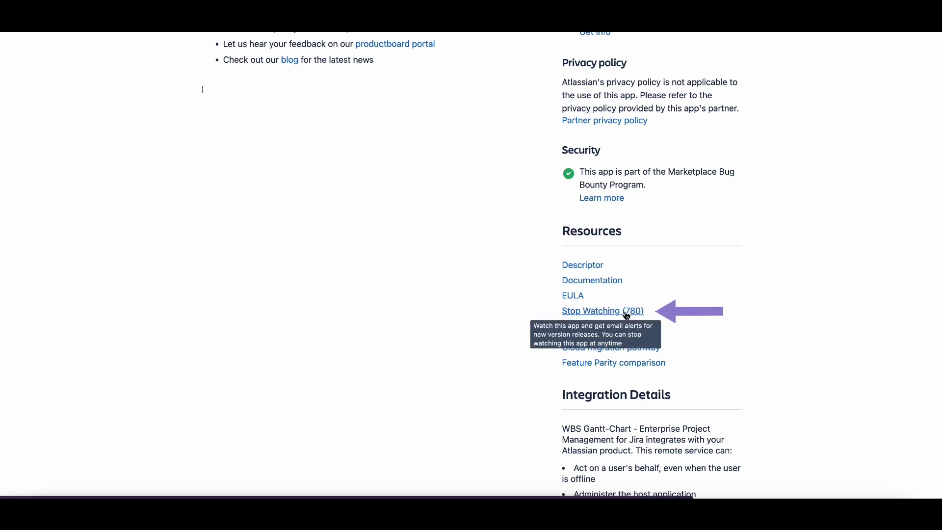